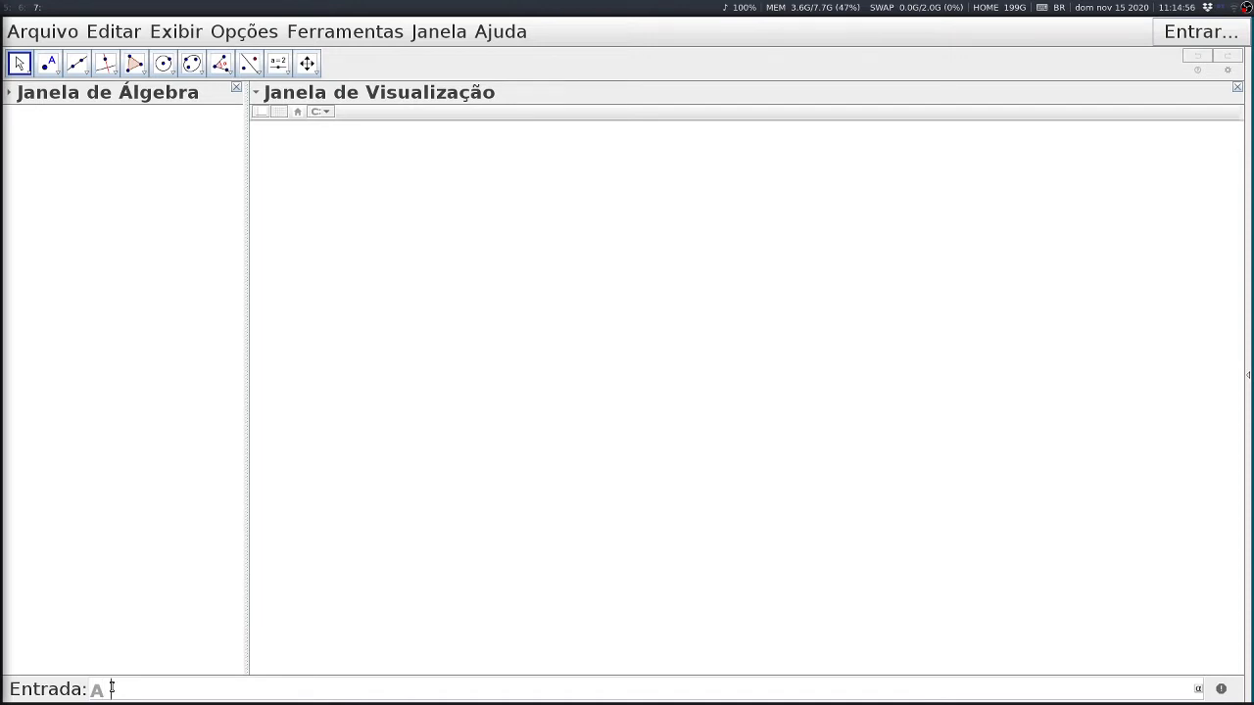
# - Create point A at (0, 0) and point B at (7, 0)
pyautogui.write('()')
pyautogui.write('0,0')
pyautogui.press('Return')
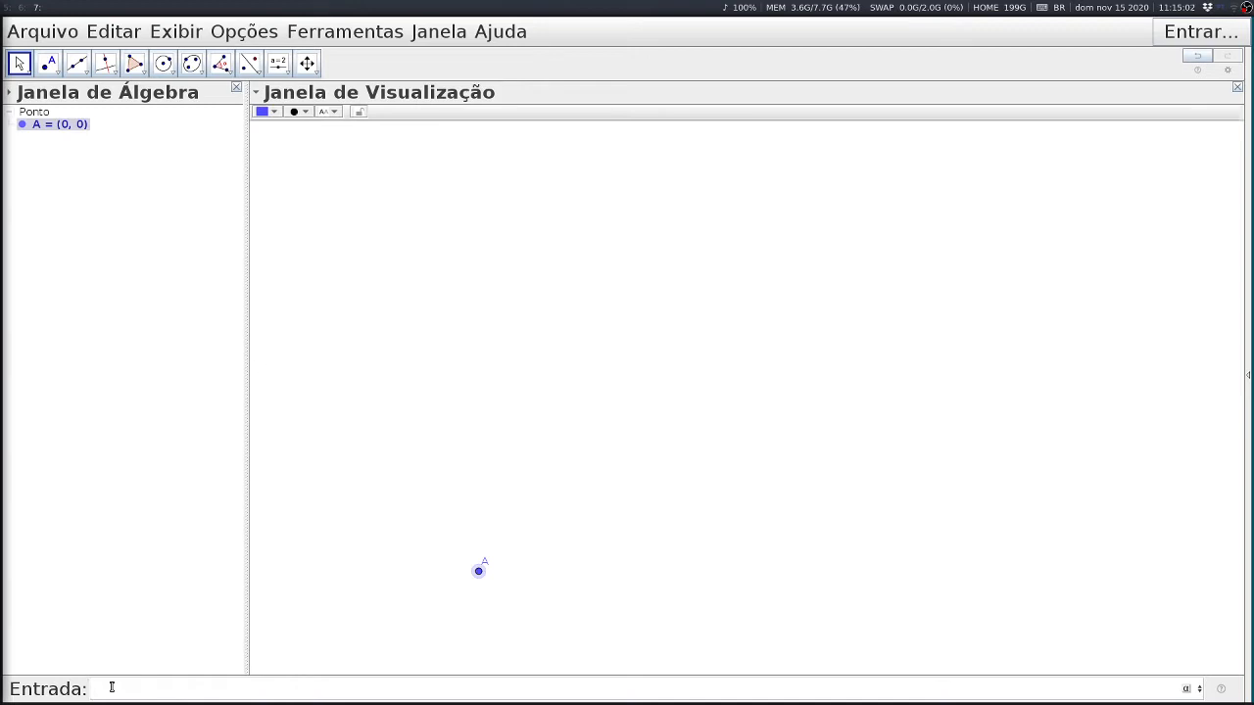
pyautogui.write('B=(7,0')
pyautogui.press('Return')
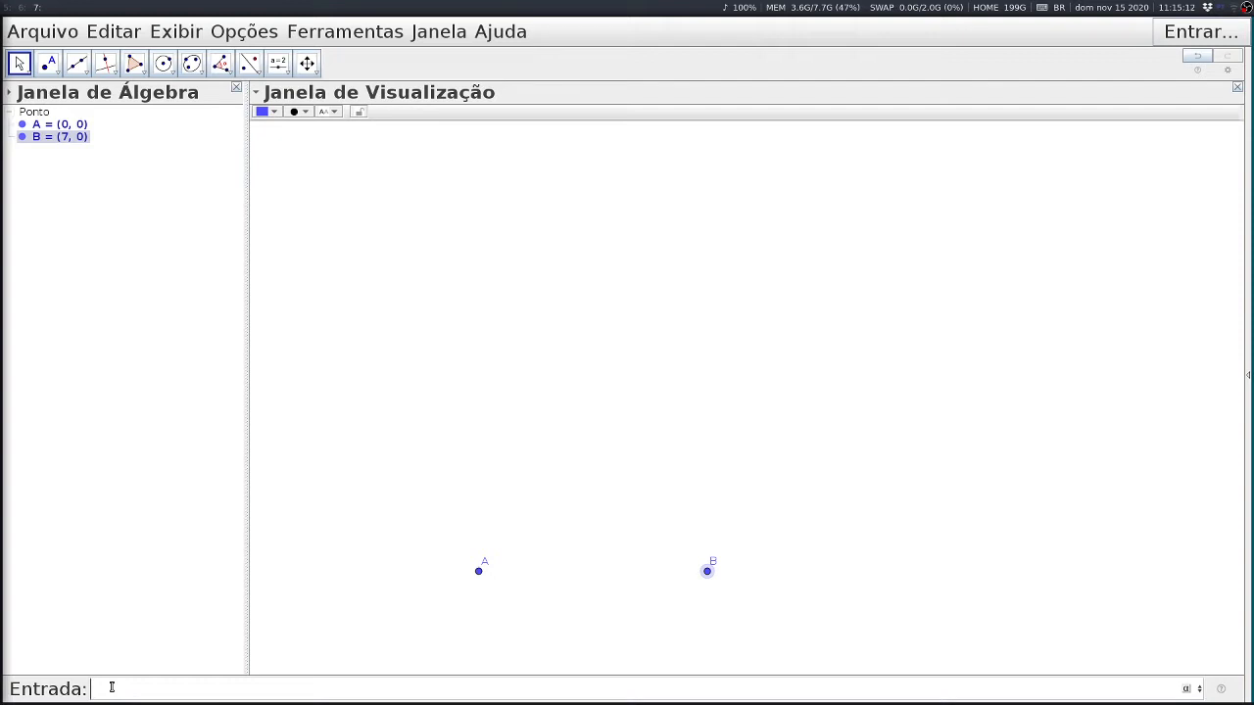
# - Define C as Ponto(Semicírculo(A, B)) and move it along the semicircle to about (1.73, 3.02)
pyautogui.write('C=pon')
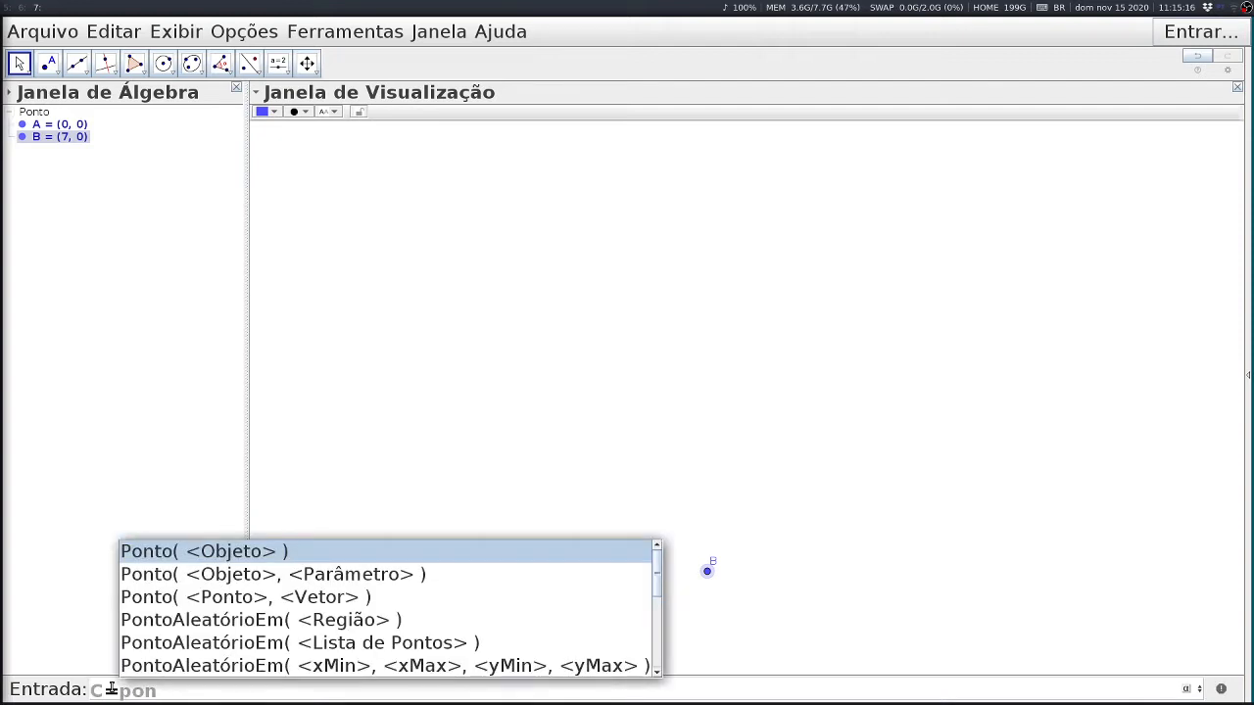
pyautogui.click(193, 545)
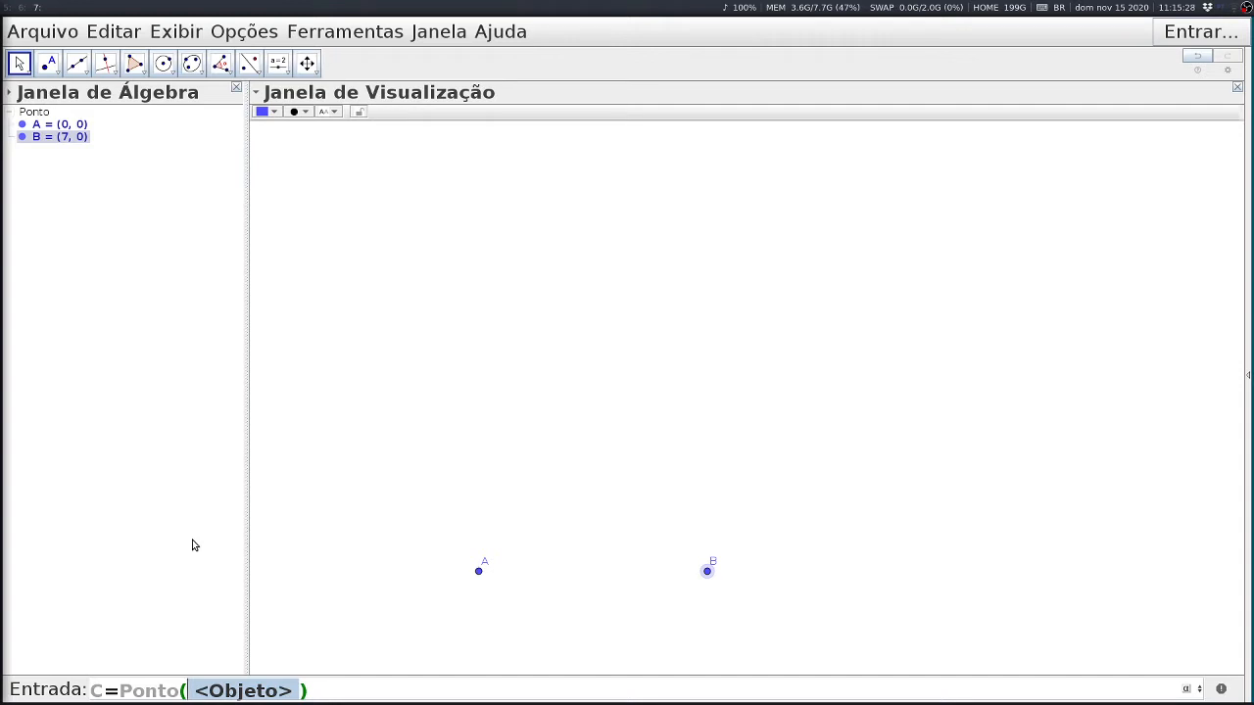
pyautogui.write('semi')
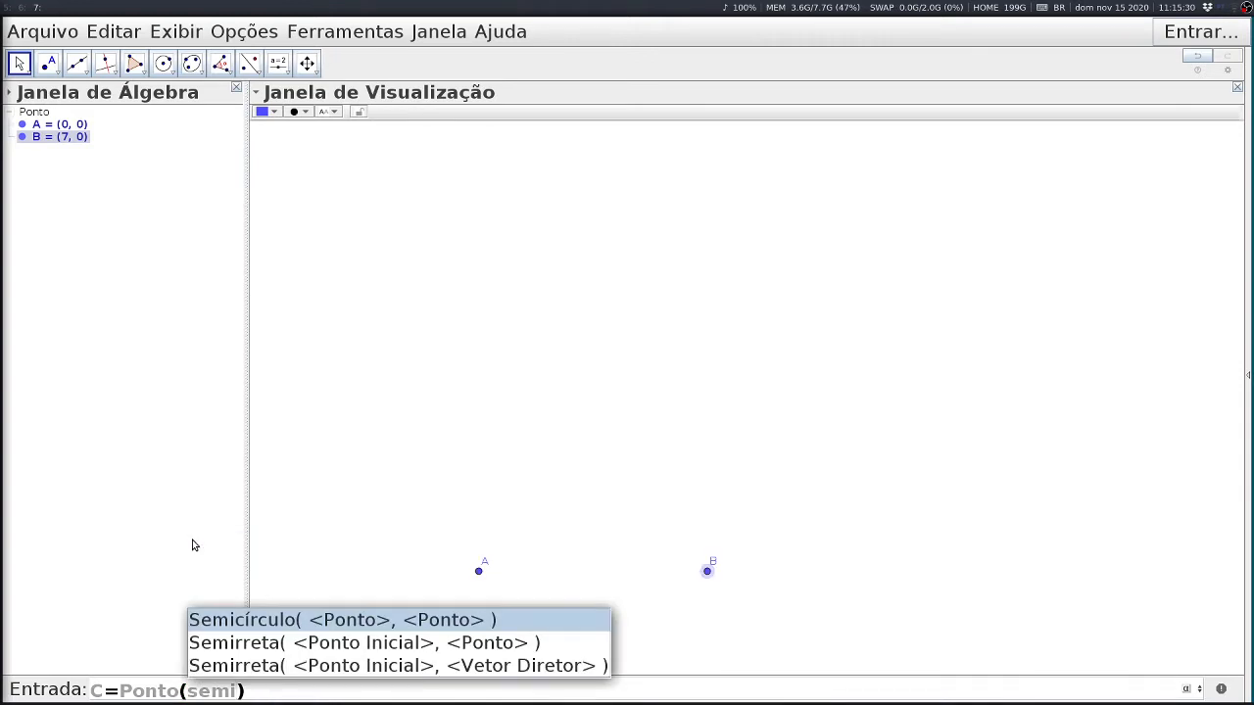
pyautogui.press('Return')
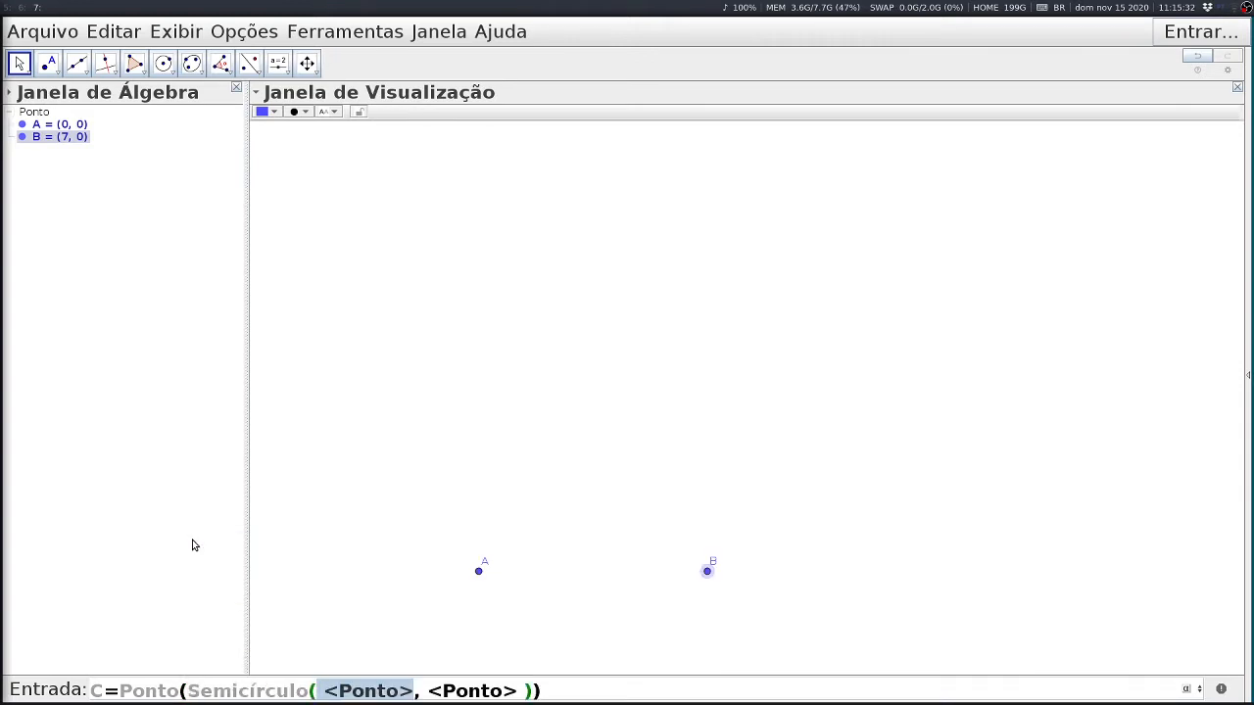
pyautogui.write('A')
pyautogui.press('Tab')
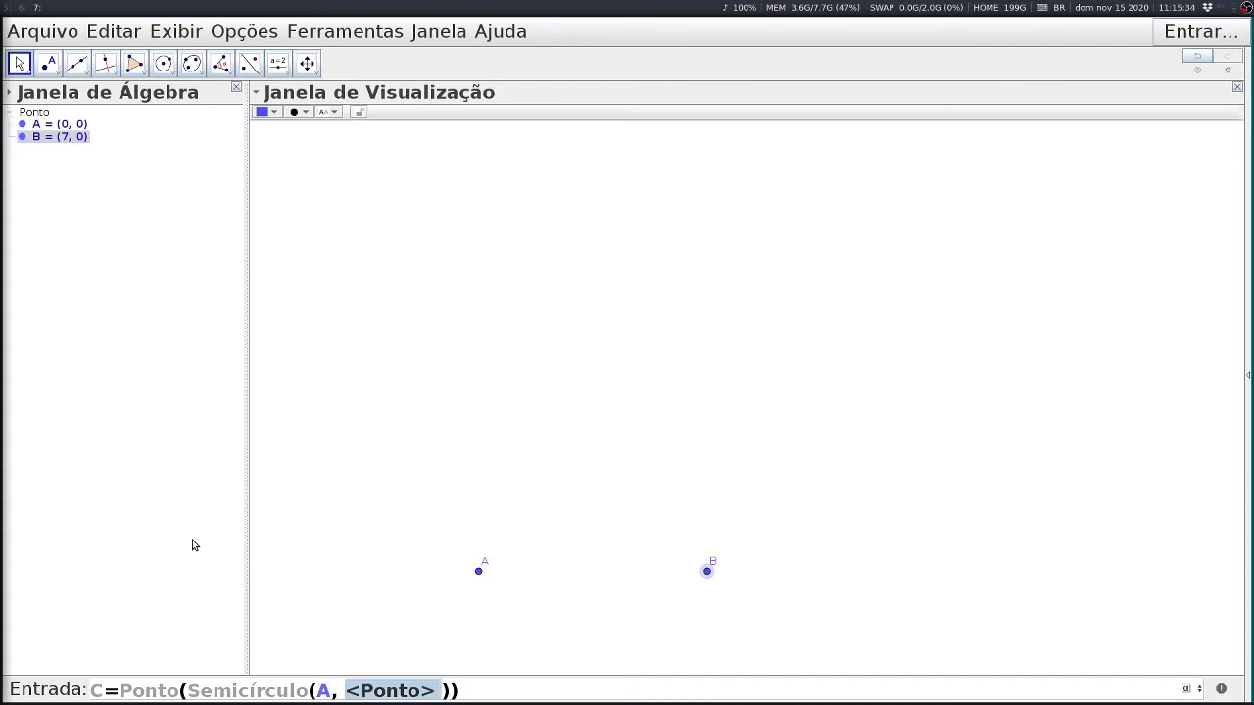
pyautogui.write('B')
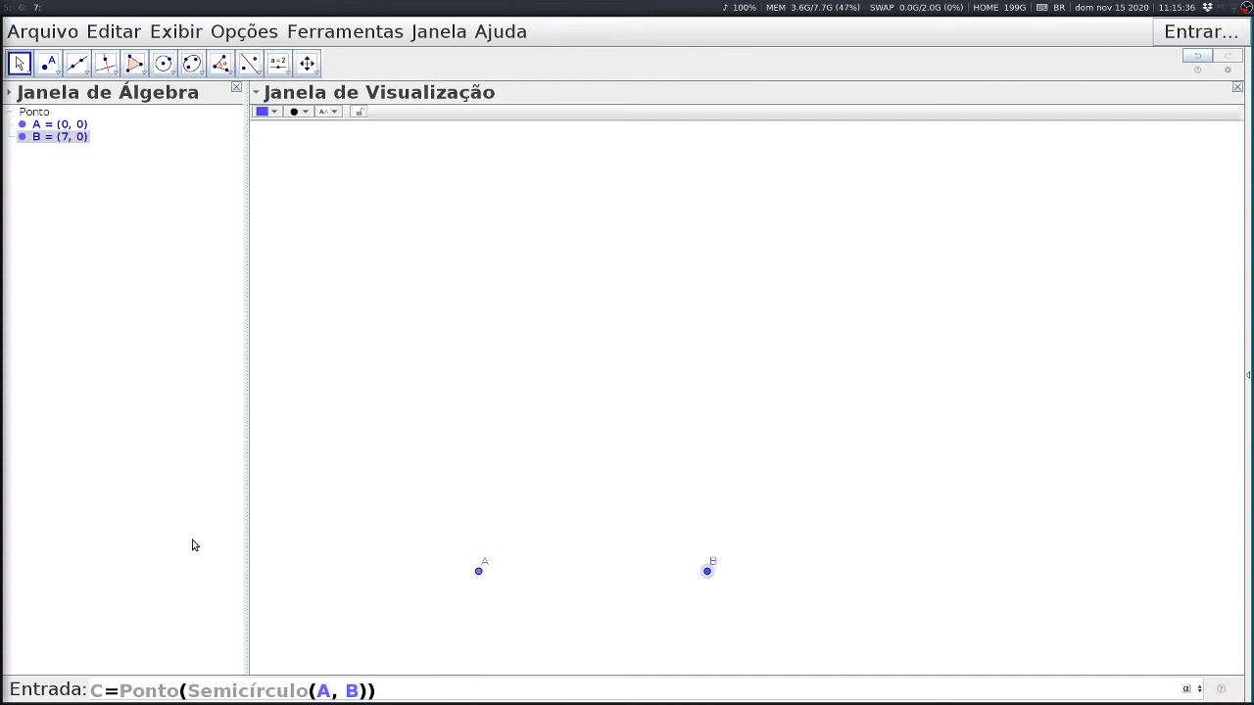
pyautogui.press('Return')
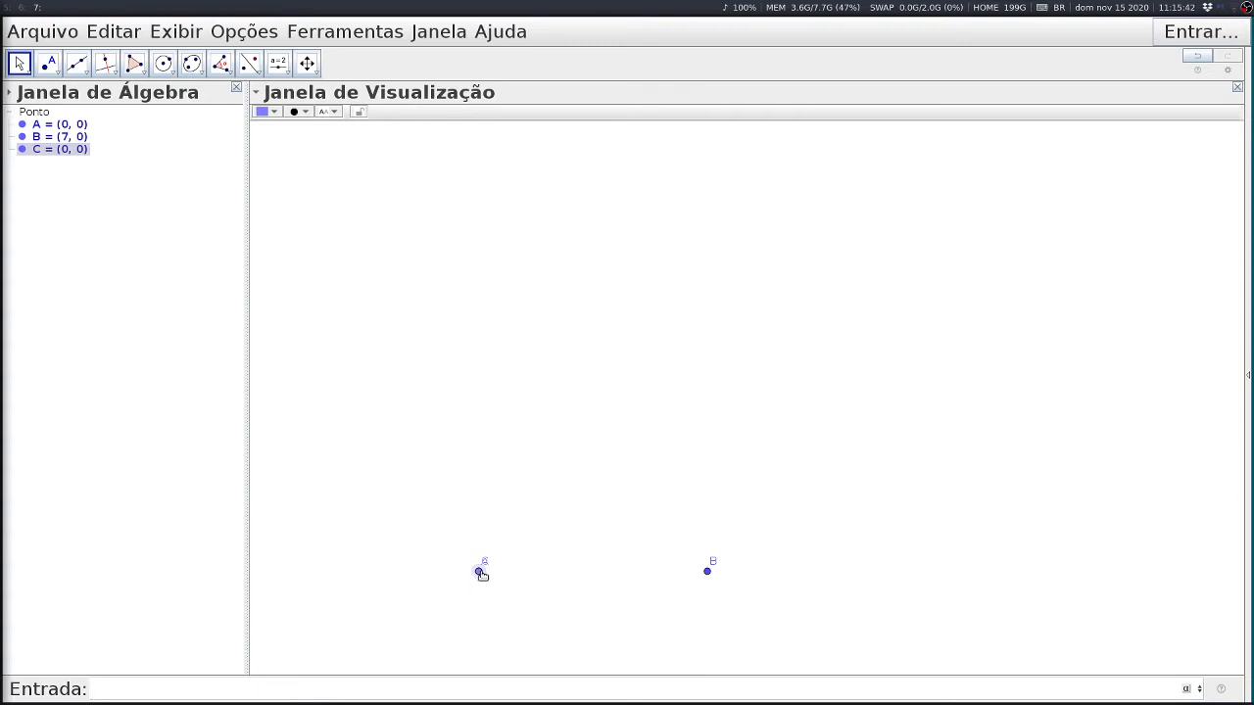
pyautogui.moveTo(481, 574); pyautogui.dragTo(569, 531)
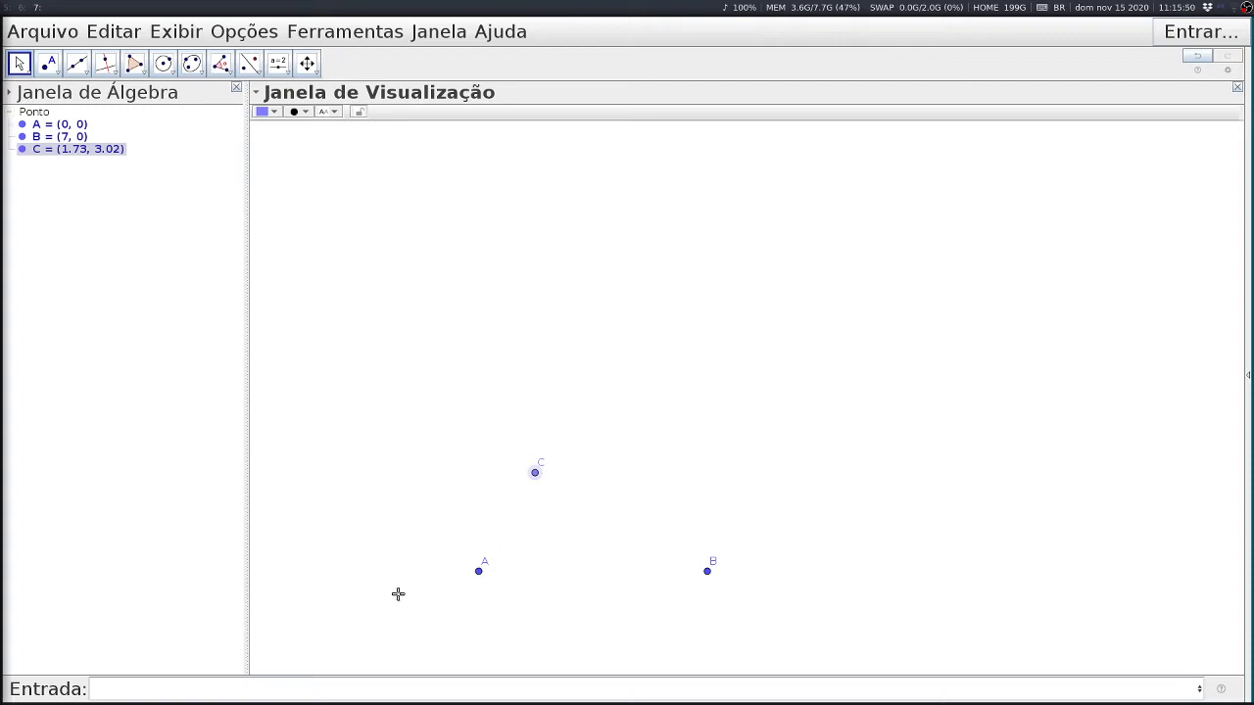
# - Create the triangle tr as Polígono(A, B, C)
pyautogui.click(105, 685)
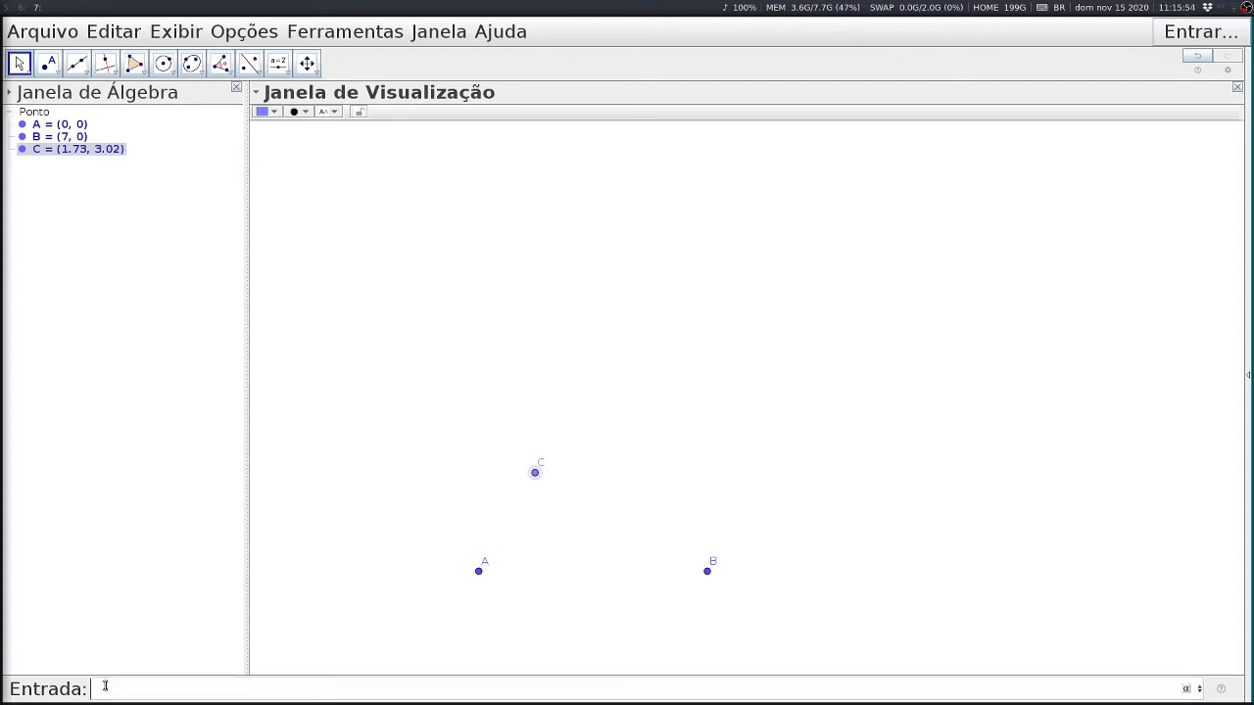
pyautogui.write('tr=polí')
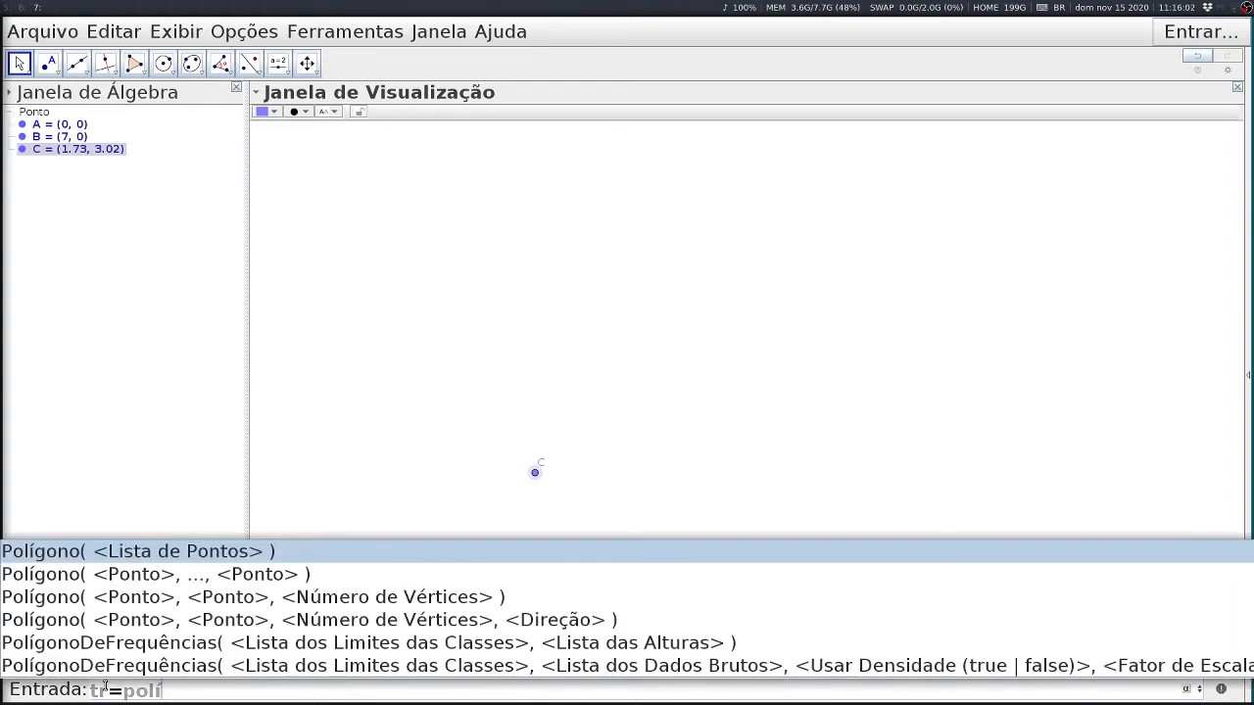
pyautogui.press('Down')
pyautogui.press('Return')
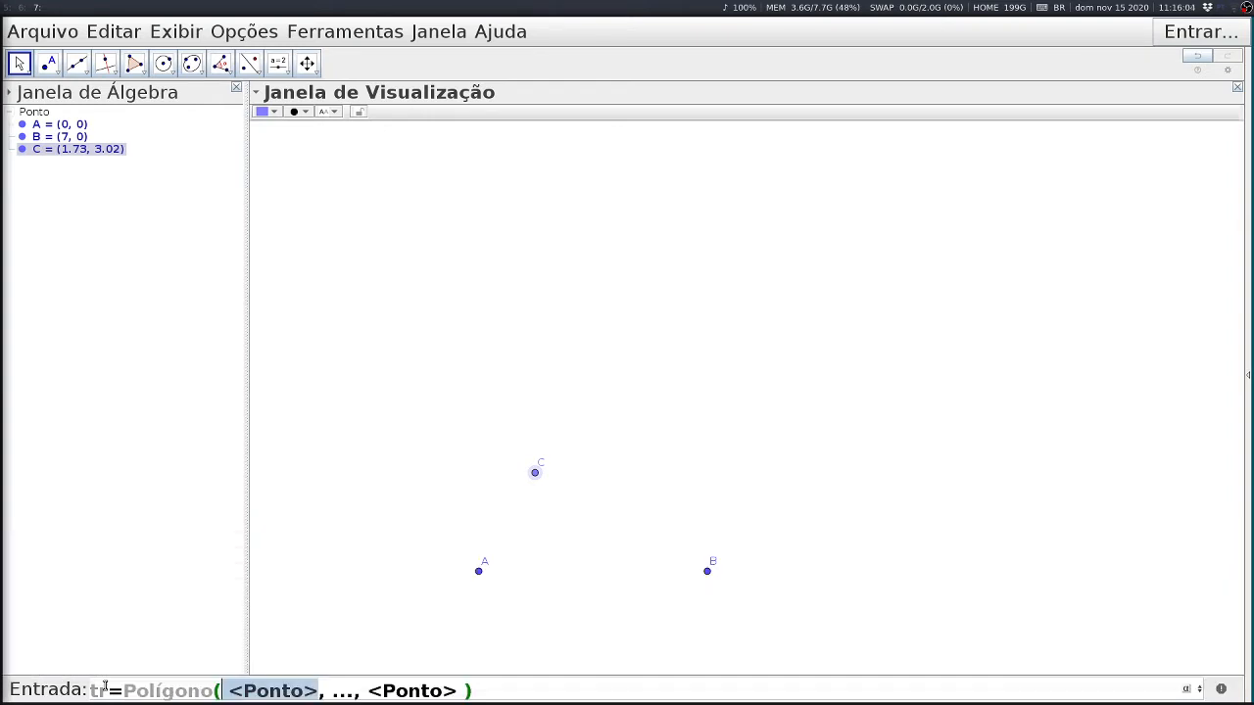
pyautogui.write('A')
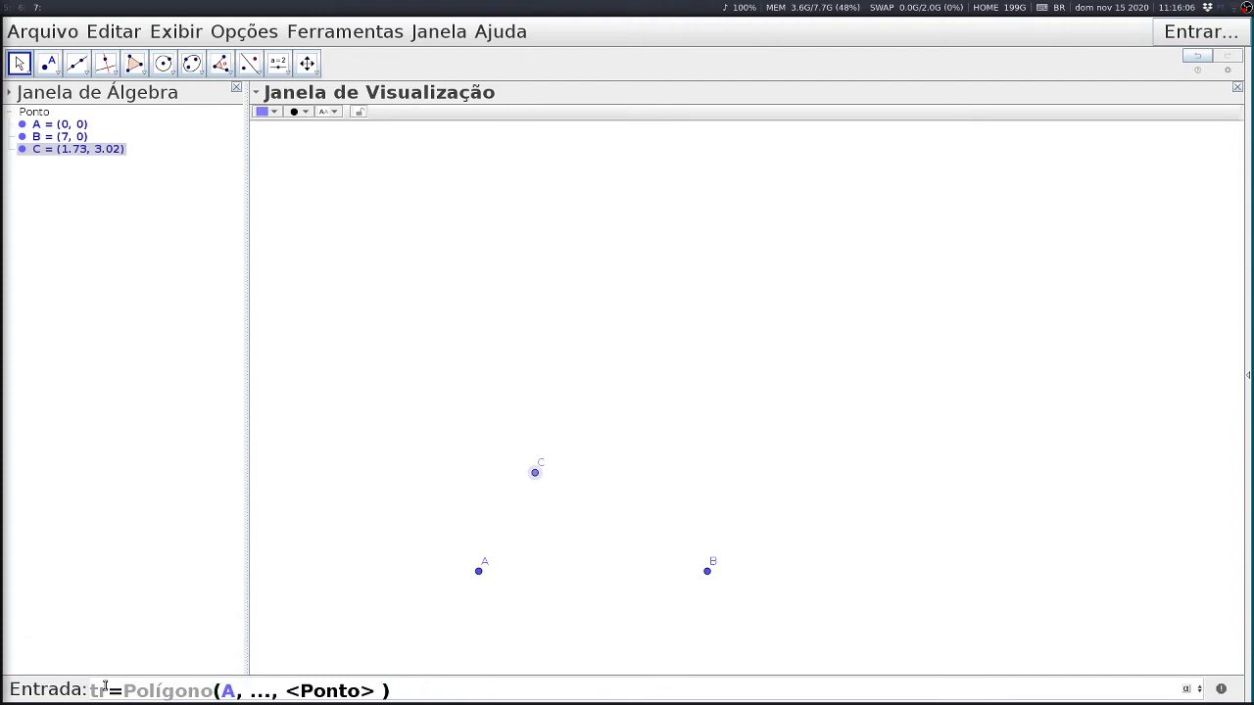
pyautogui.press('Tab')
pyautogui.write('B')
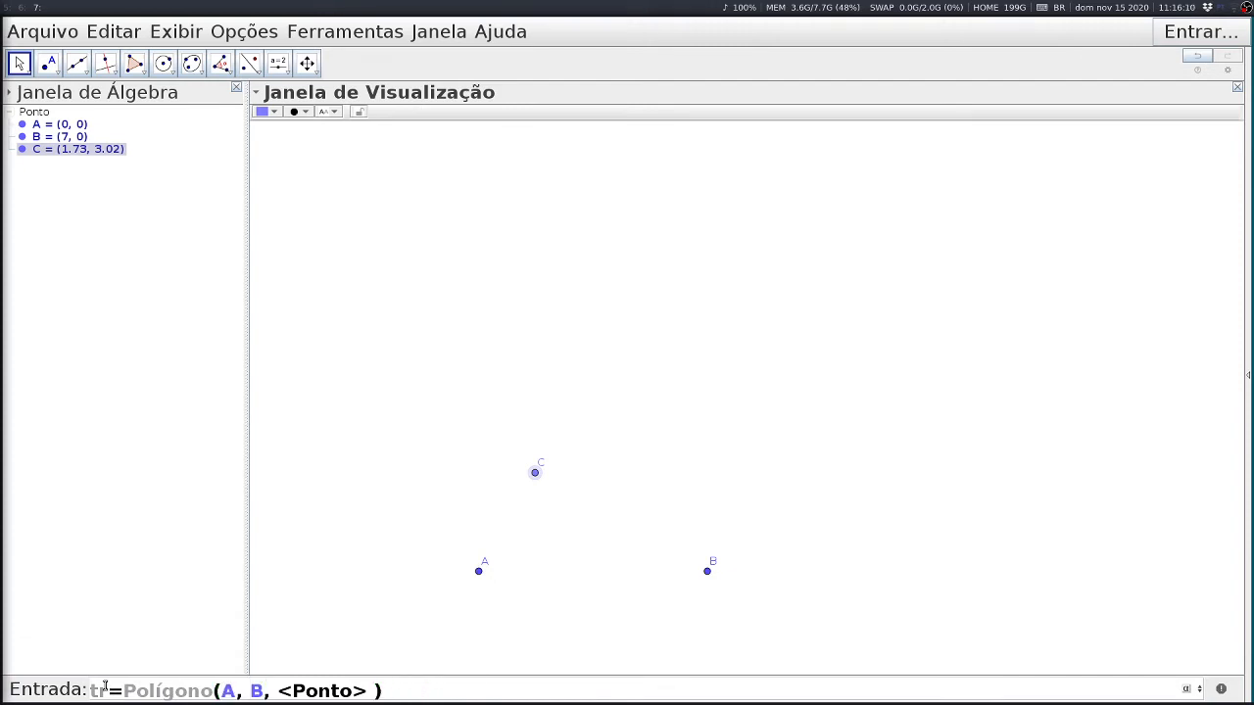
pyautogui.press('Tab')
pyautogui.write('C')
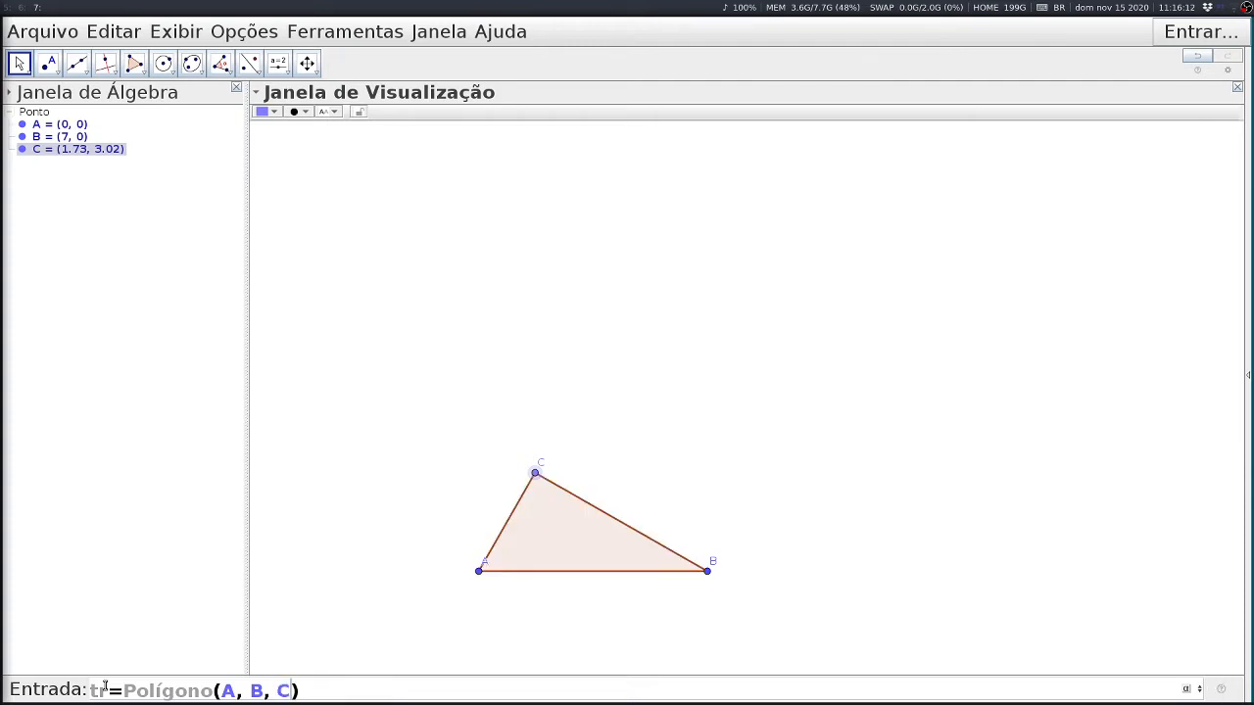
pyautogui.press('Return')
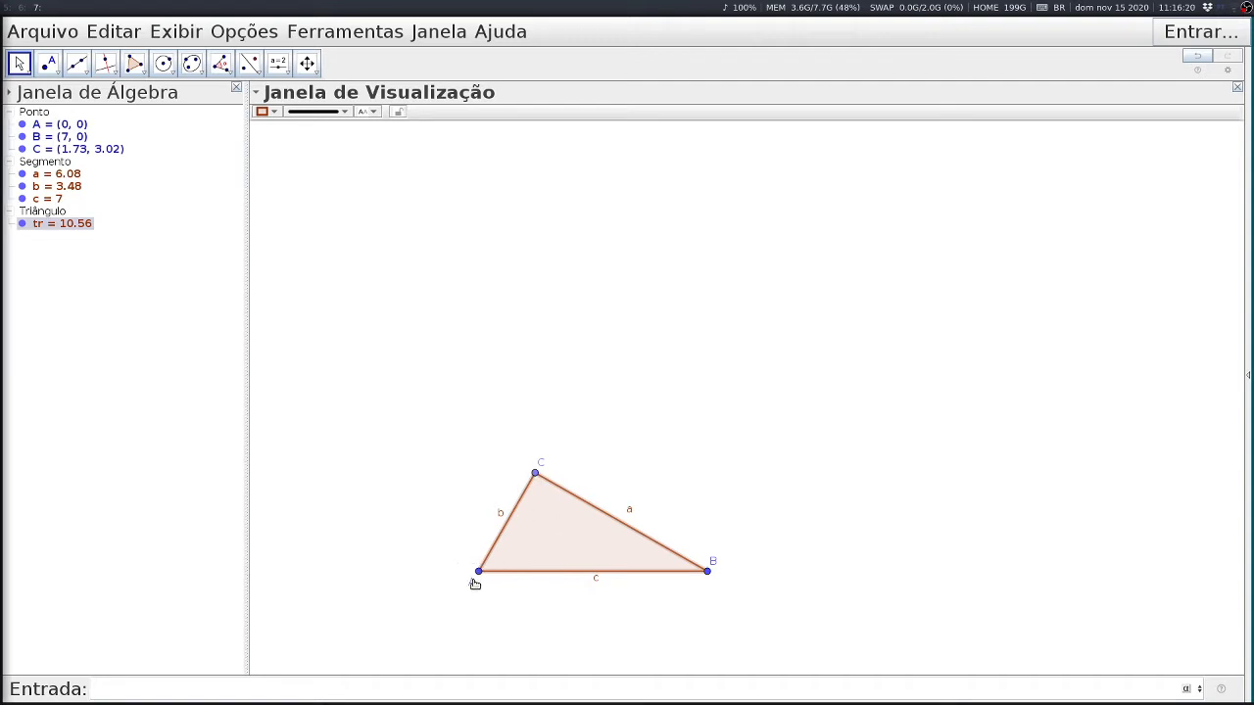
# - Move A to about (-1.86, 0.9) and B to about (9.48, 3.9), and mark the triangle's angle at vertex C
pyautogui.moveTo(478, 572); pyautogui.dragTo(417, 543)
pyautogui.moveTo(707, 570); pyautogui.dragTo(790, 444)
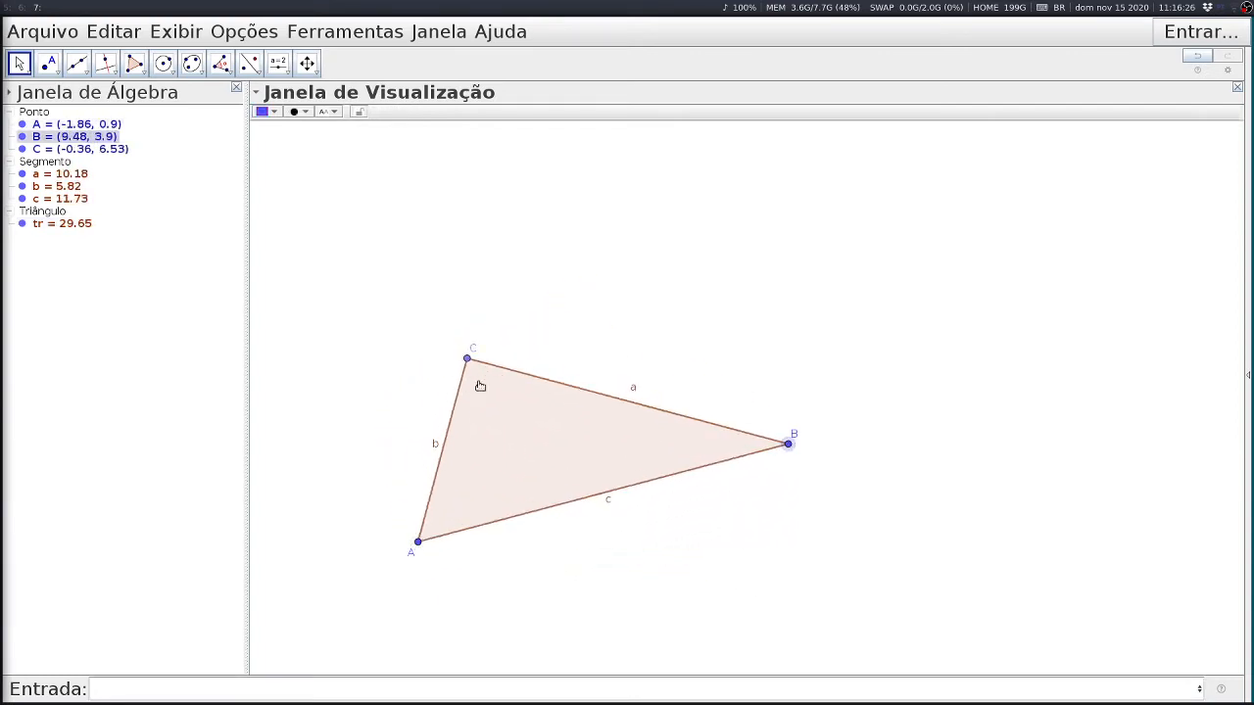
pyautogui.click(220, 64)
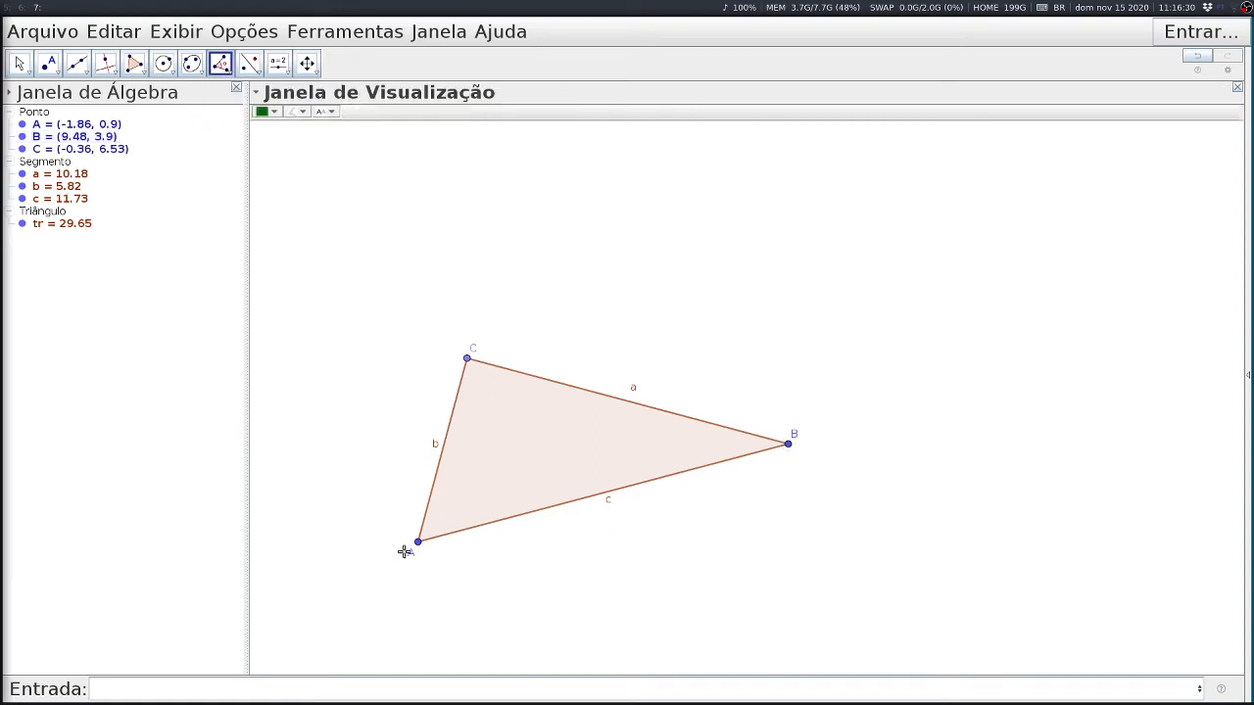
pyautogui.click(418, 542)
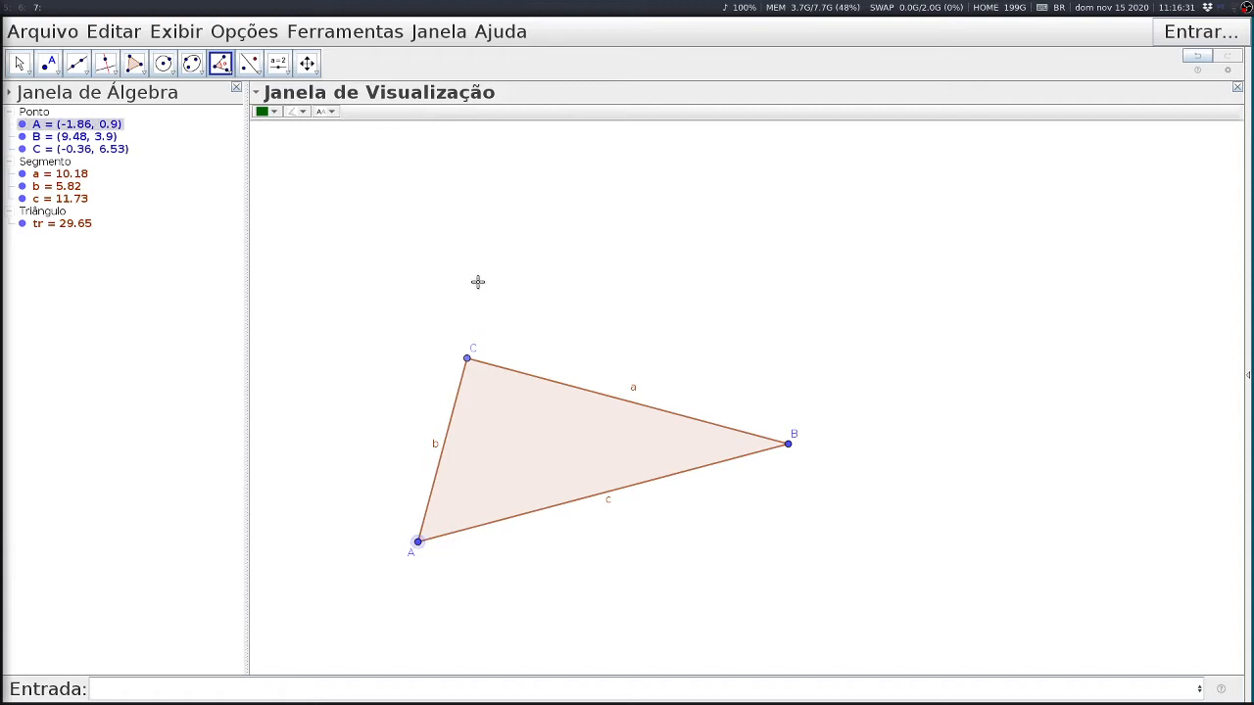
pyautogui.click(466, 361)
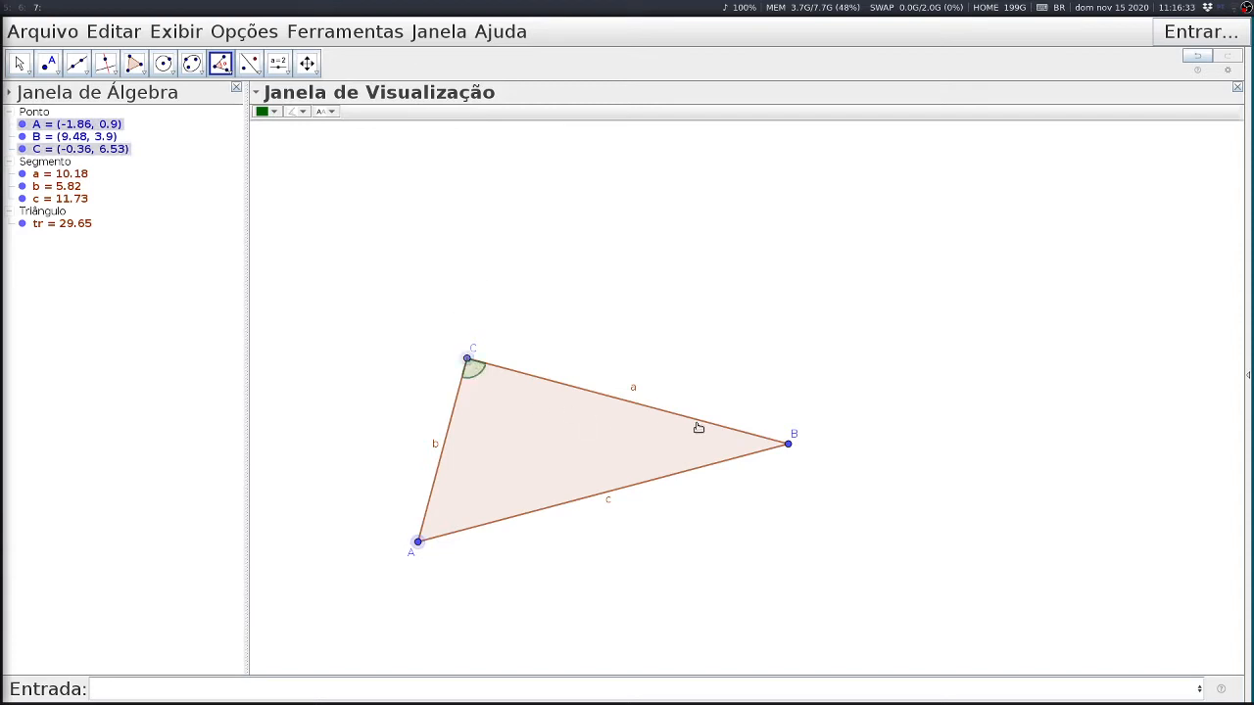
pyautogui.click(785, 445)
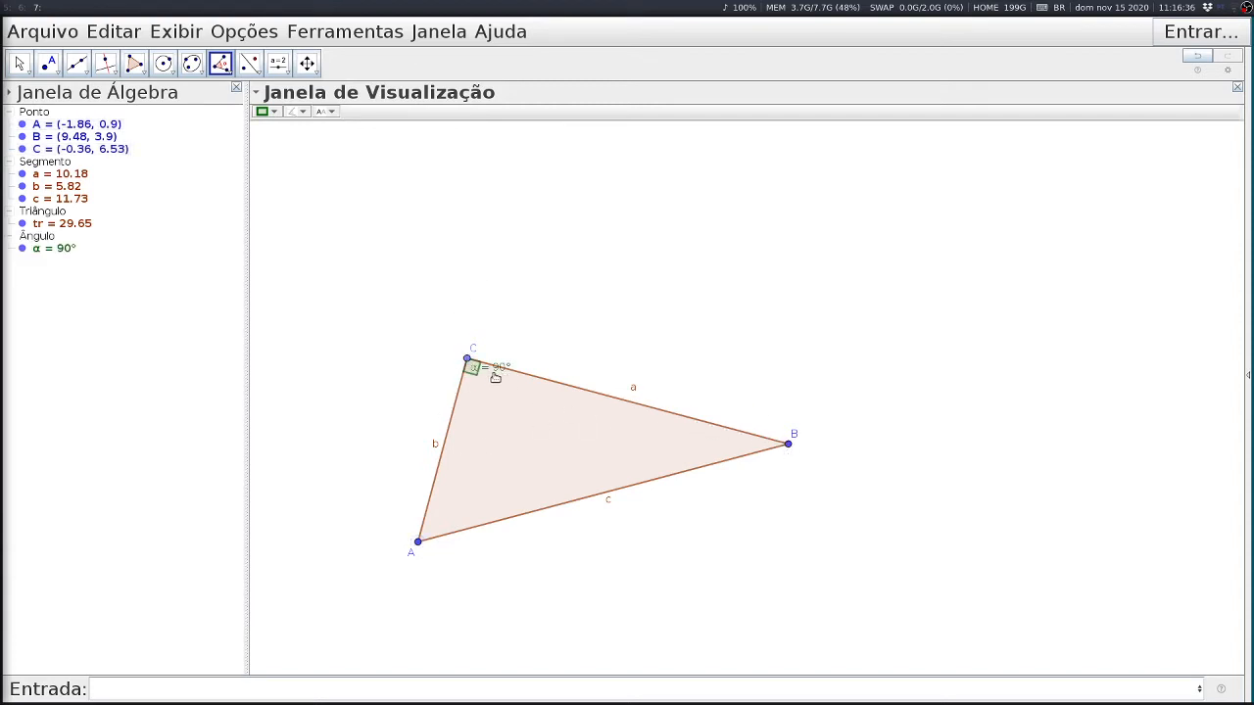
pyautogui.press('Escape')
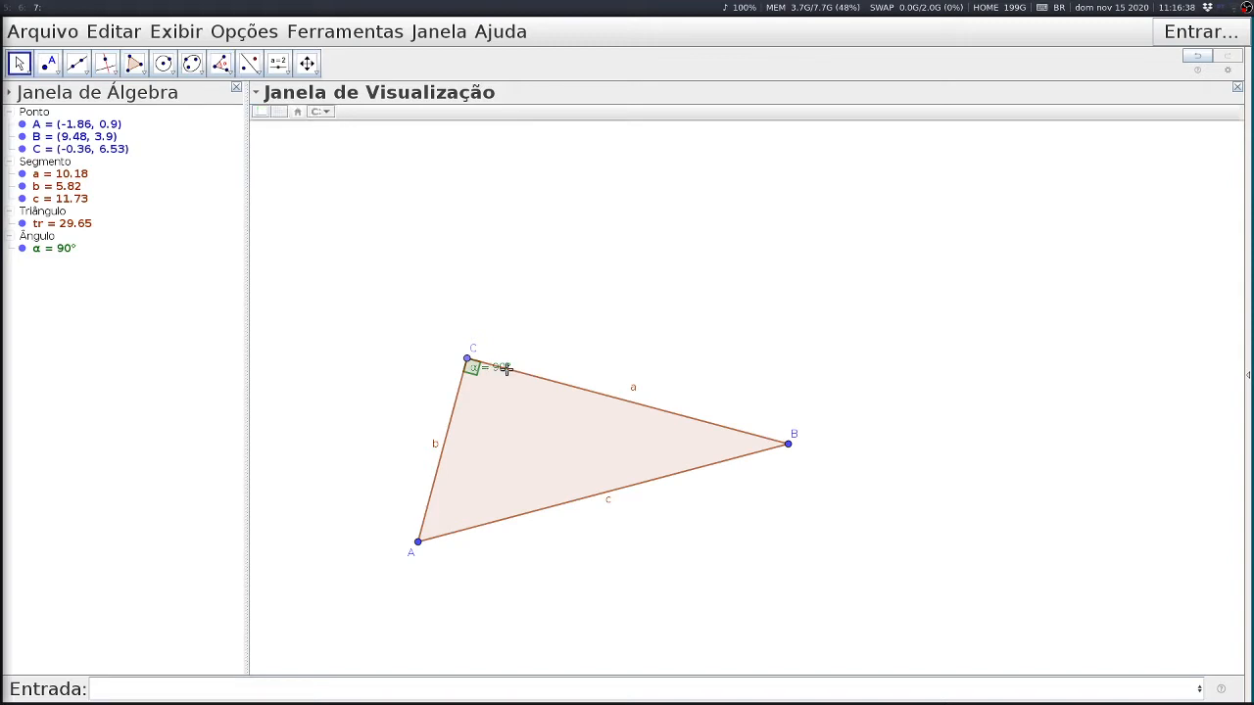
# - Place the angle label above vertex C and move C along its semicircle to about (2.41, 8.1)
pyautogui.moveTo(507, 367); pyautogui.dragTo(480, 335)
pyautogui.moveTo(469, 360); pyautogui.dragTo(551, 311)
pyautogui.moveTo(567, 355); pyautogui.dragTo(580, 411)
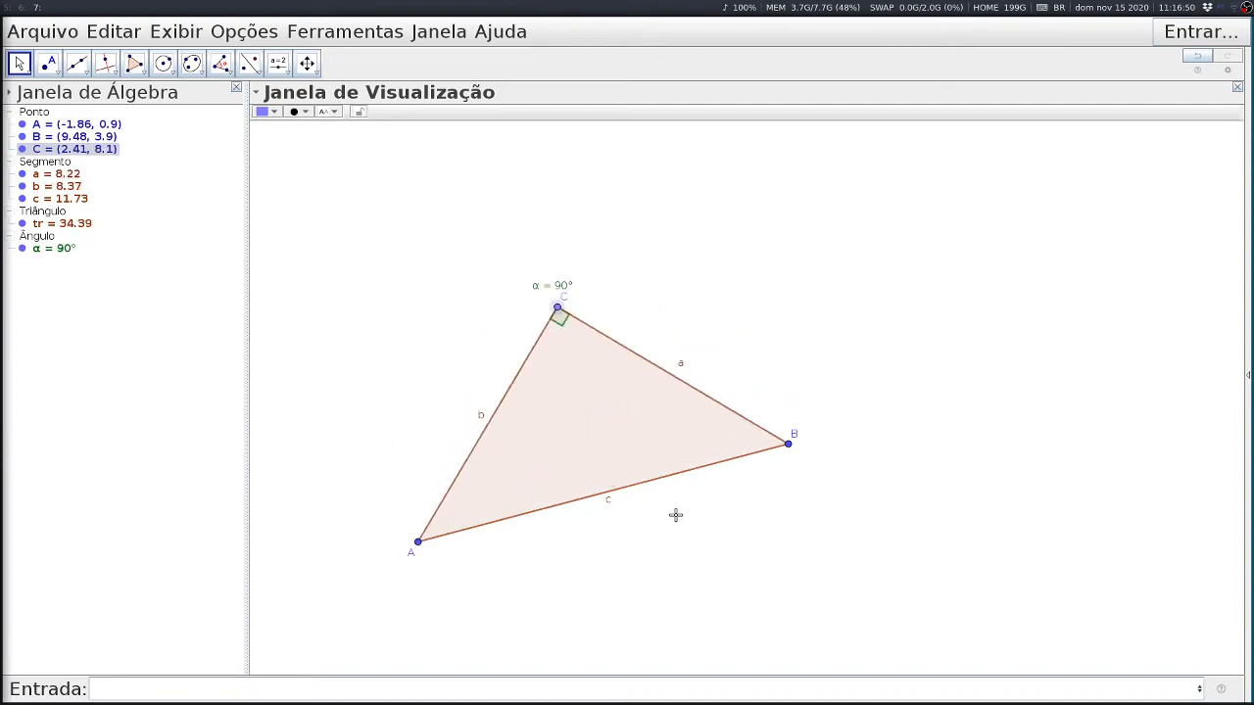
# - Reposition the triangle's vertices to about B (14.1, 5.56), A (-0.02, 0.2) and C (-0.38, 4.26)
pyautogui.moveTo(789, 454); pyautogui.dragTo(940, 394)
pyautogui.rightClick(953, 414)
pyautogui.moveTo(421, 546); pyautogui.dragTo(479, 569)
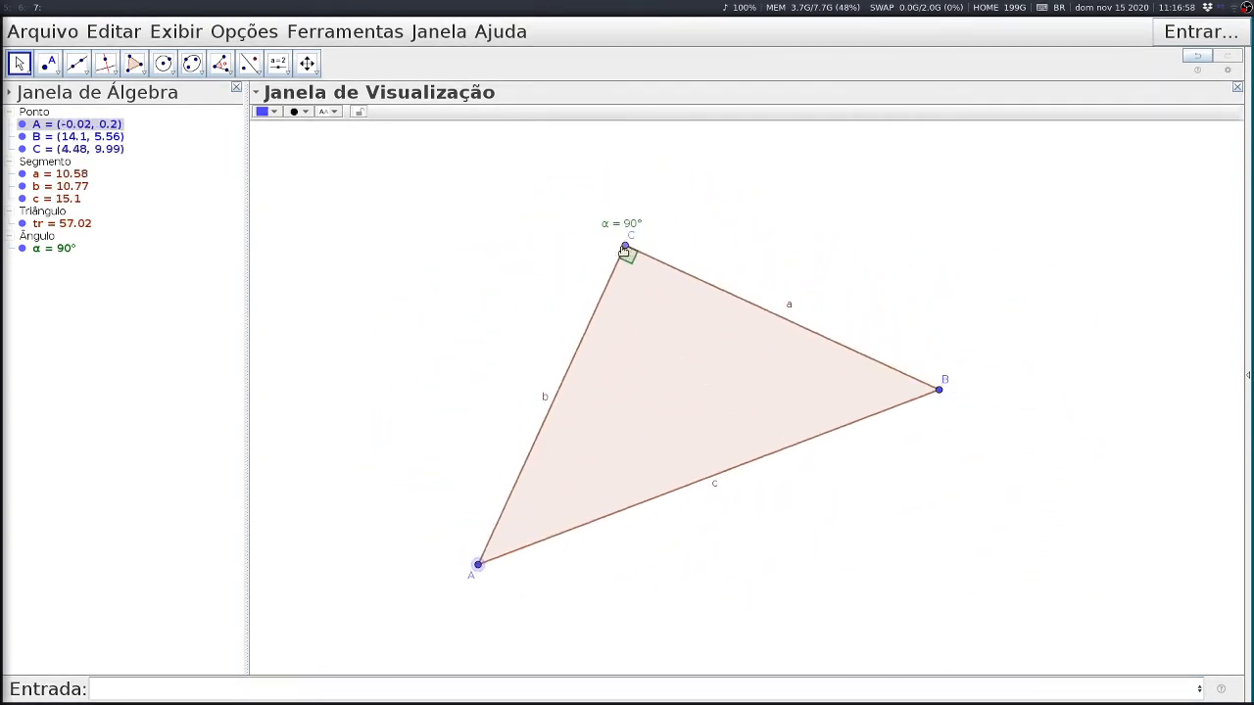
pyautogui.moveTo(630, 253); pyautogui.dragTo(632, 467)
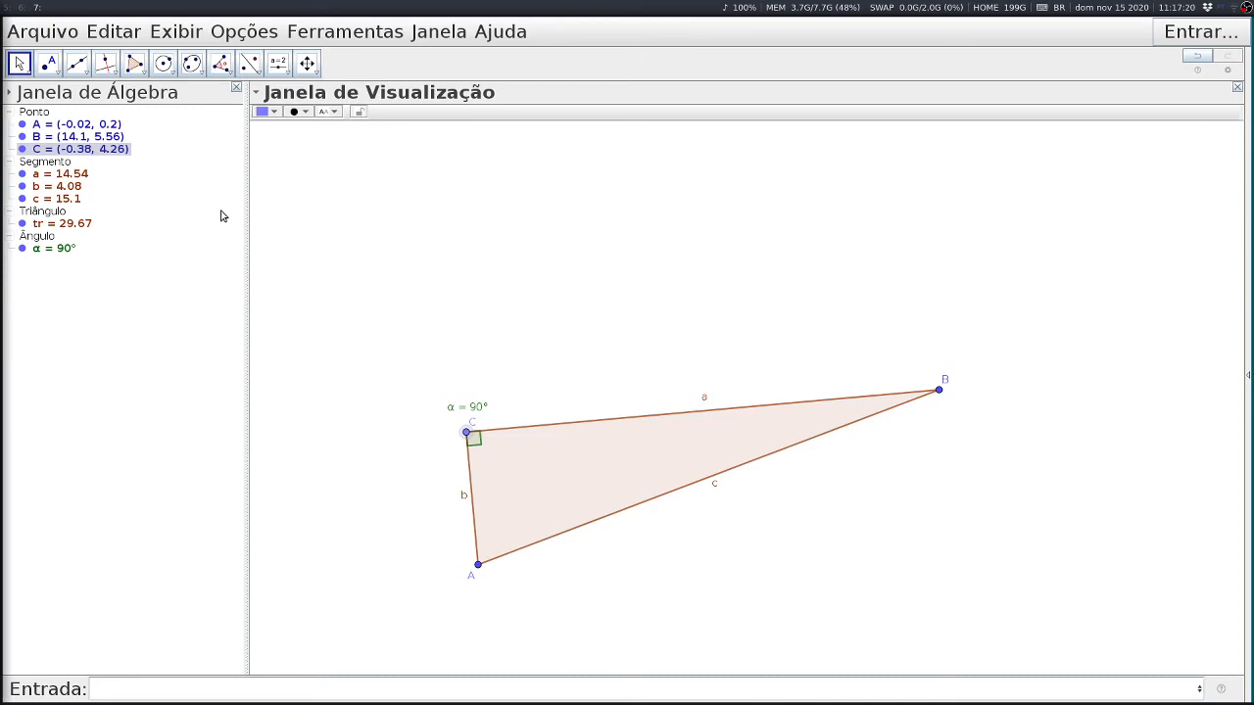
# - Hide the angle α and the labels of segments a, b and c
pyautogui.click(22, 249)
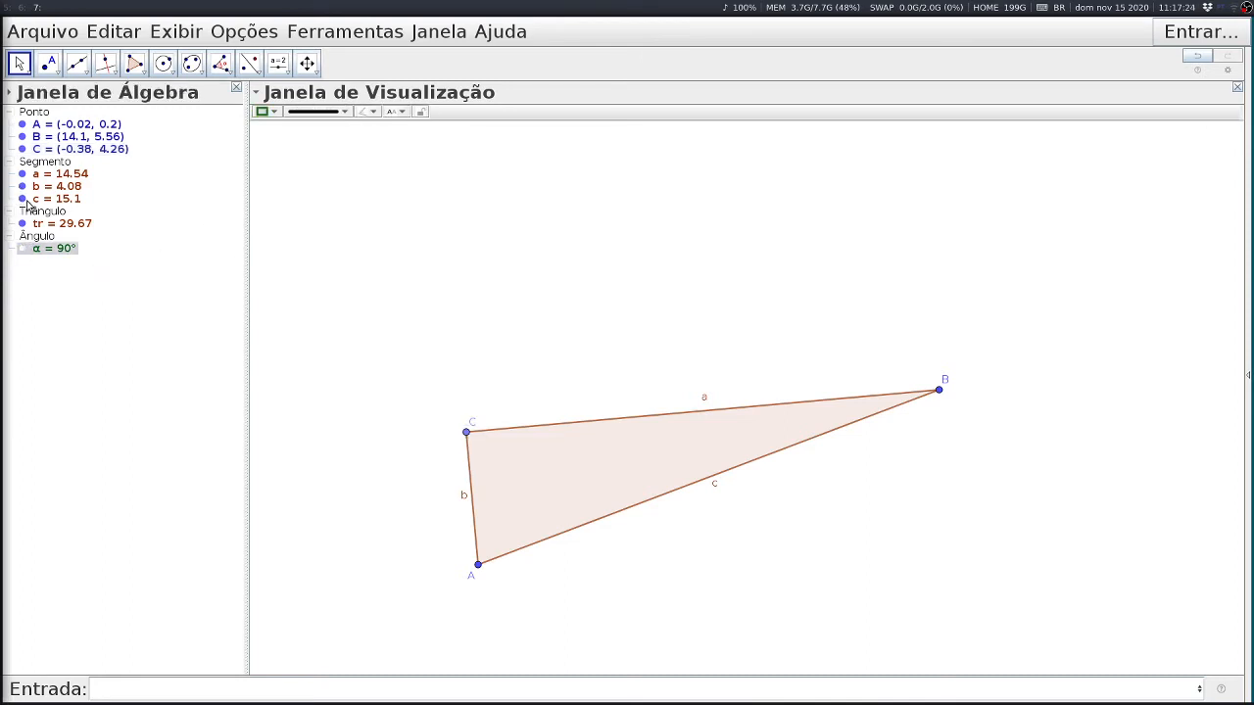
pyautogui.click(23, 200)
pyautogui.click(23, 200)
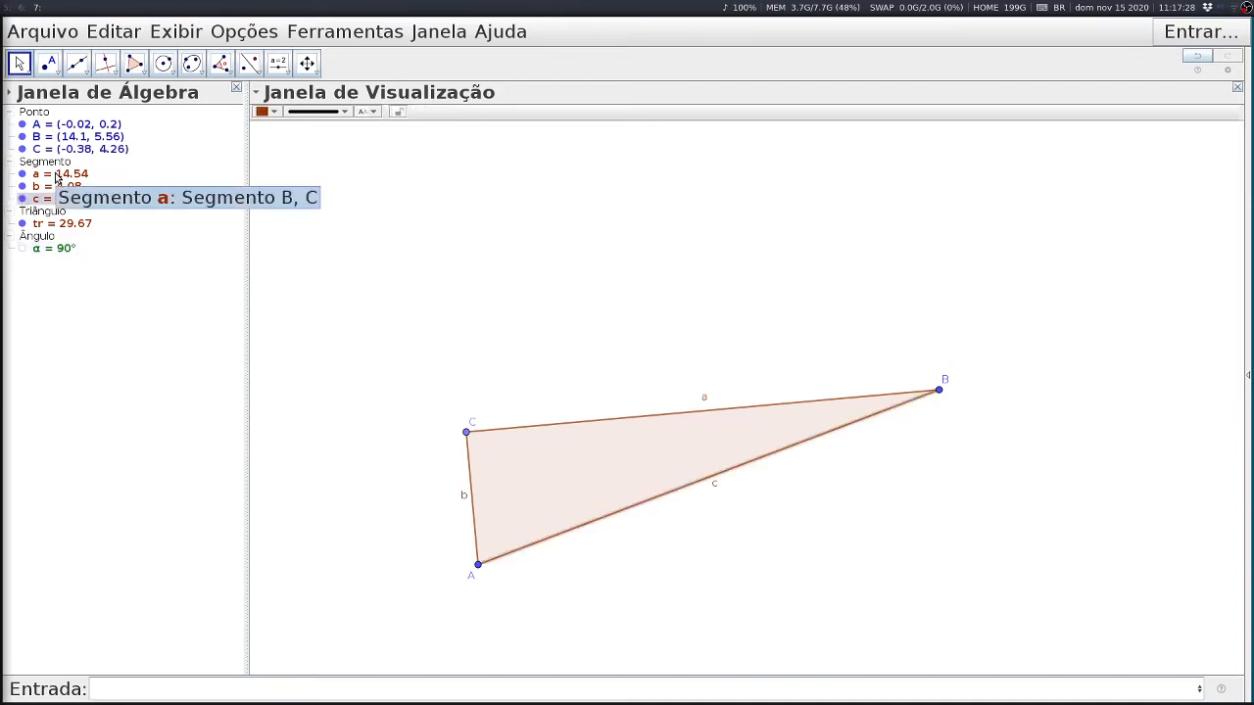
pyautogui.keyDown('shift'); pyautogui.click(56, 177); pyautogui.keyUp('shift')
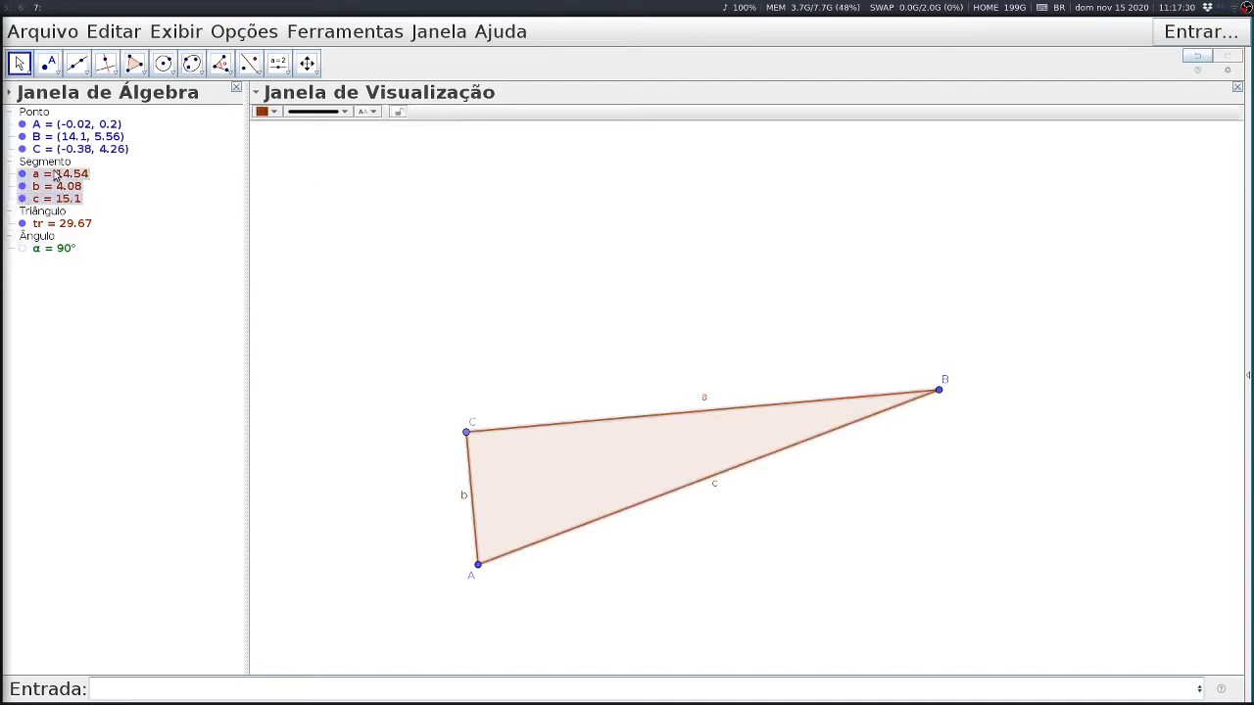
pyautogui.rightClick(56, 176)
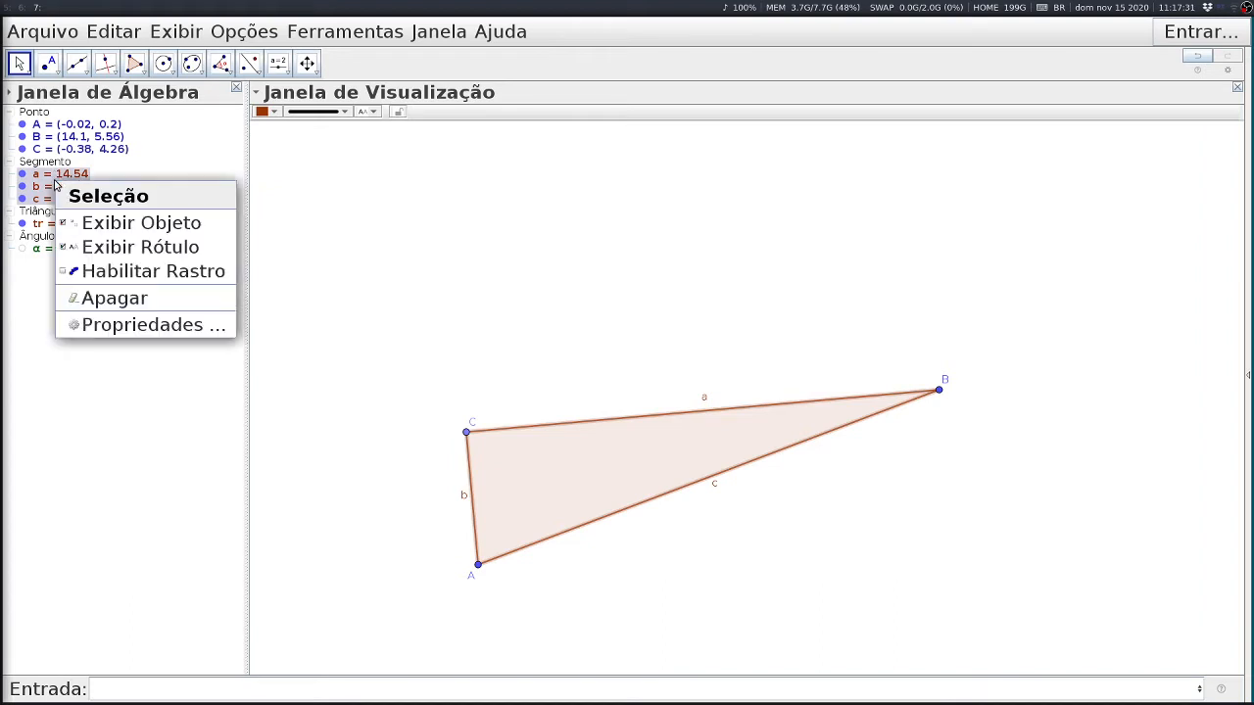
pyautogui.click(138, 249)
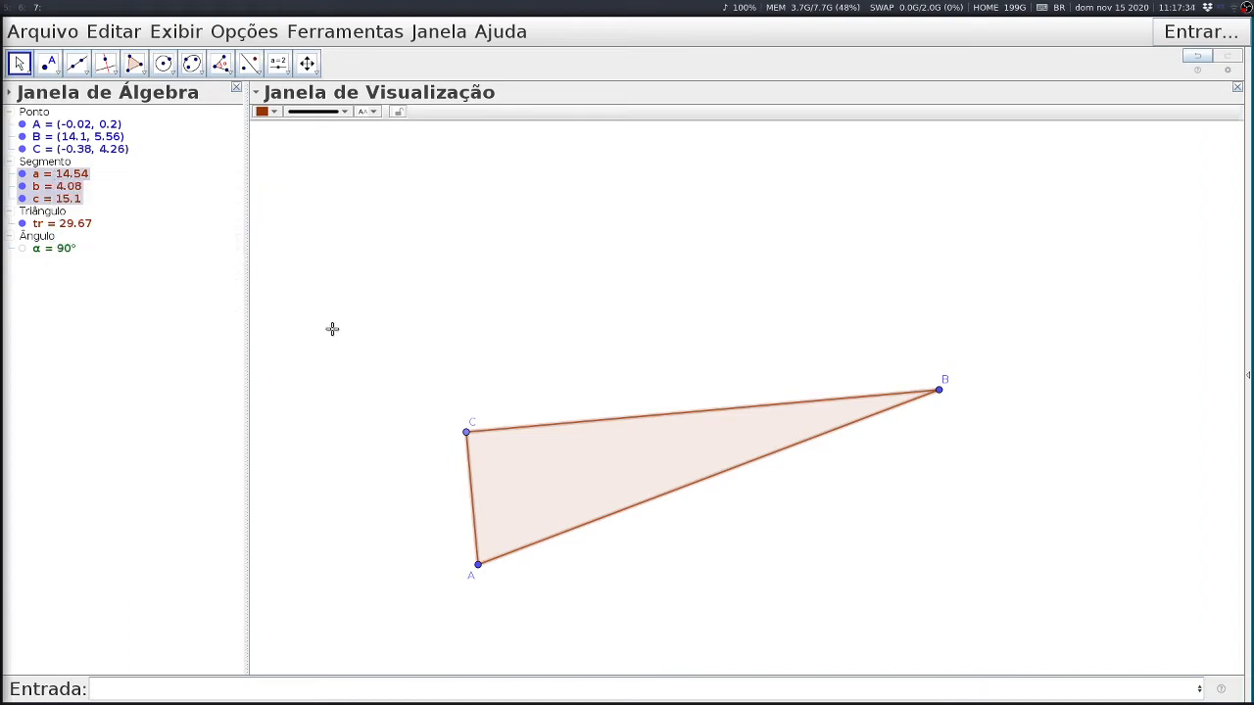
# - Shift C's label outside the triangle and reposition the vertices to about A (-1.52, 3.48), B (5.68, 1.32) and C (3.46, 5.9)
pyautogui.moveTo(474, 426); pyautogui.dragTo(458, 422)
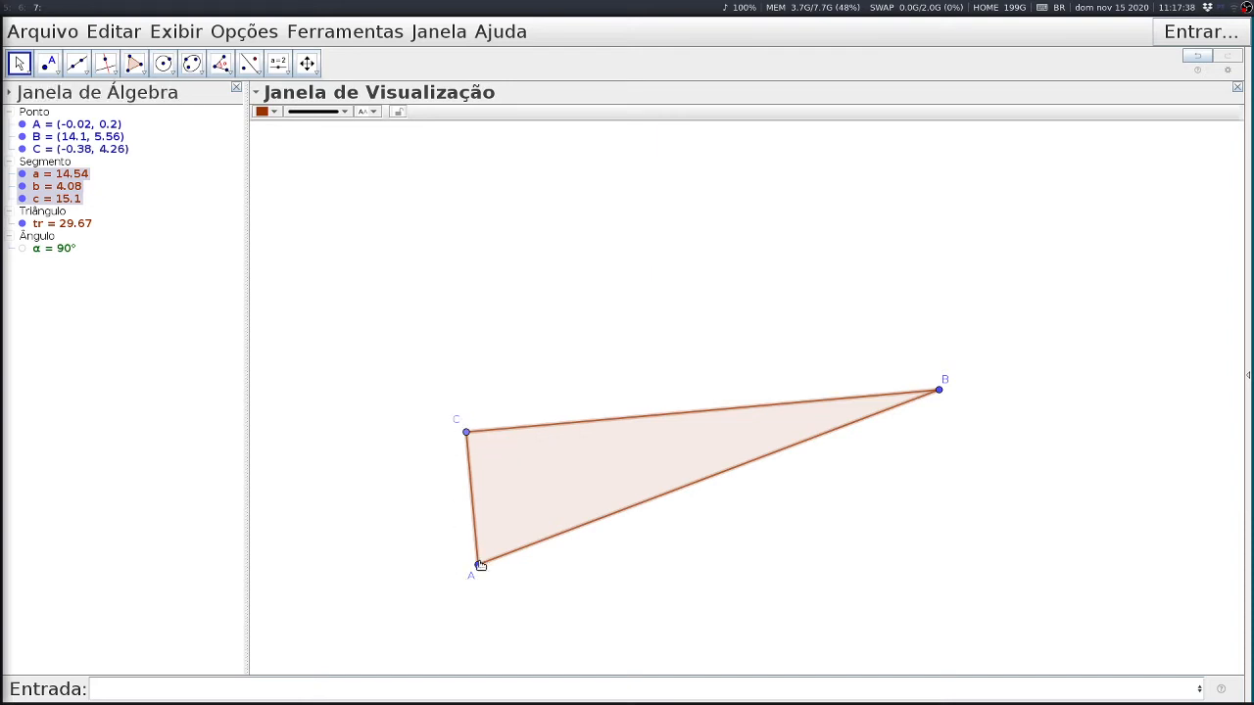
pyautogui.moveTo(479, 566); pyautogui.dragTo(429, 458)
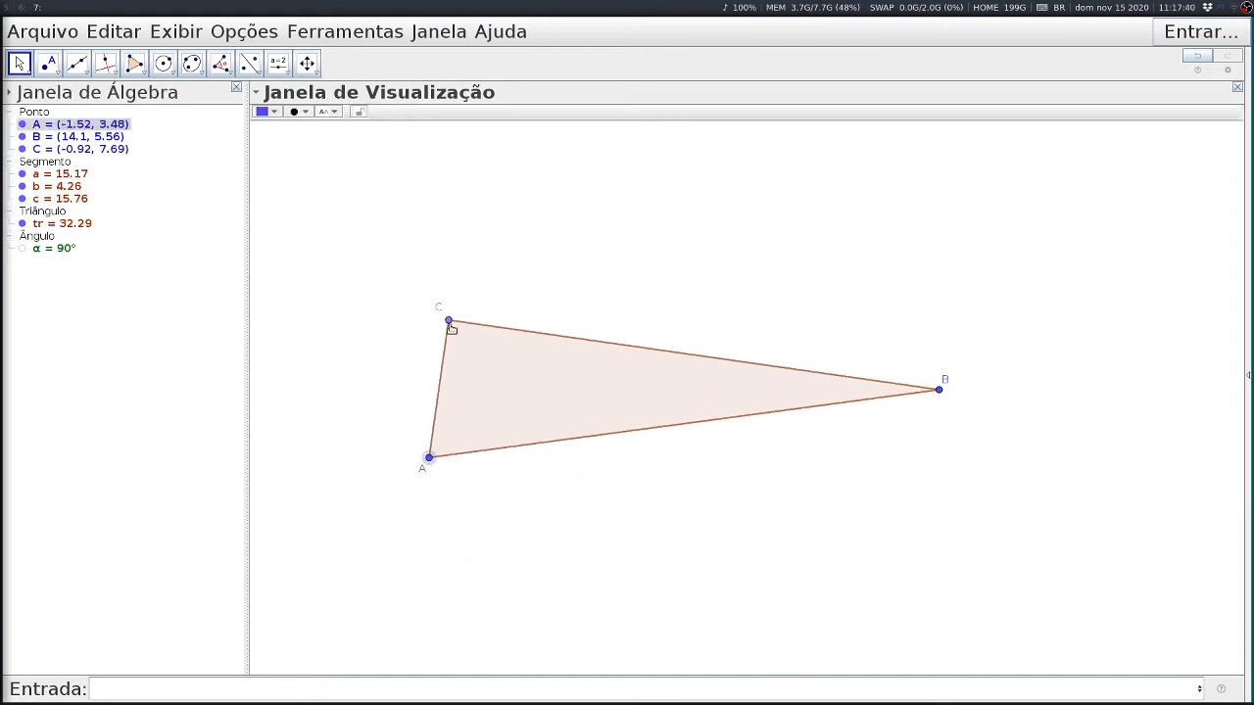
pyautogui.moveTo(448, 321); pyautogui.dragTo(667, 378)
pyautogui.moveTo(939, 394); pyautogui.dragTo(665, 528)
pyautogui.click(579, 532)
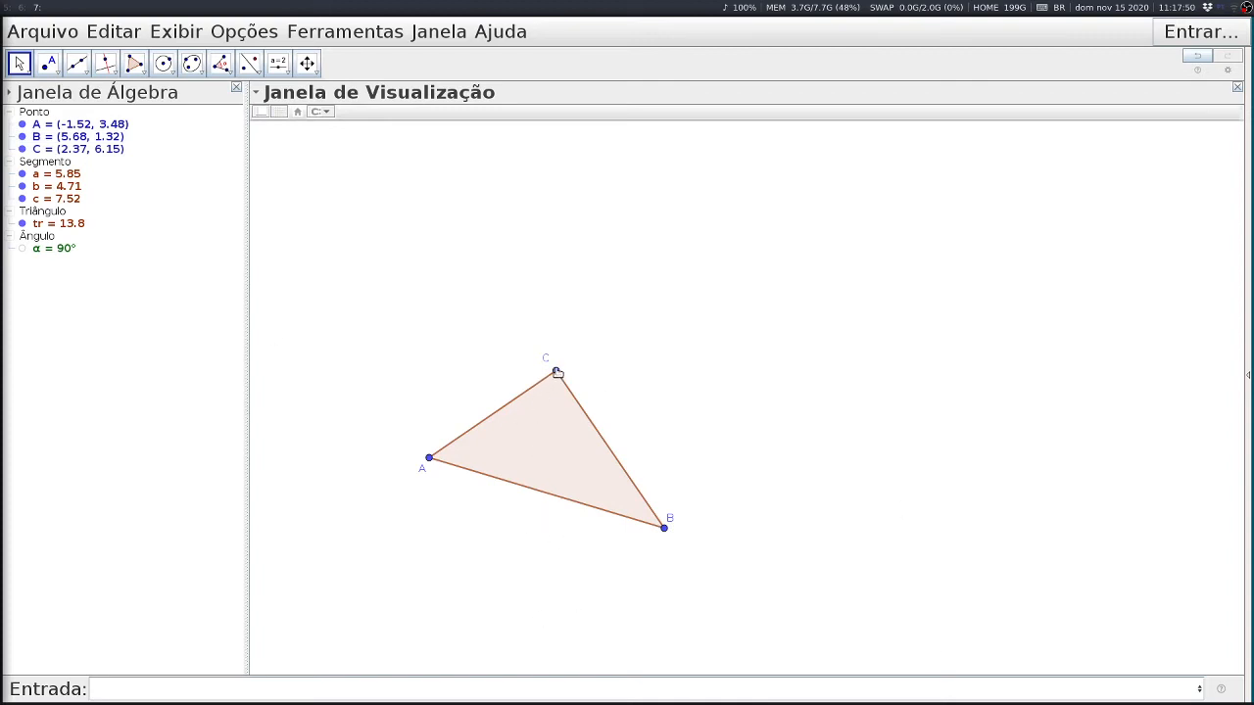
pyautogui.moveTo(556, 372); pyautogui.dragTo(591, 378)
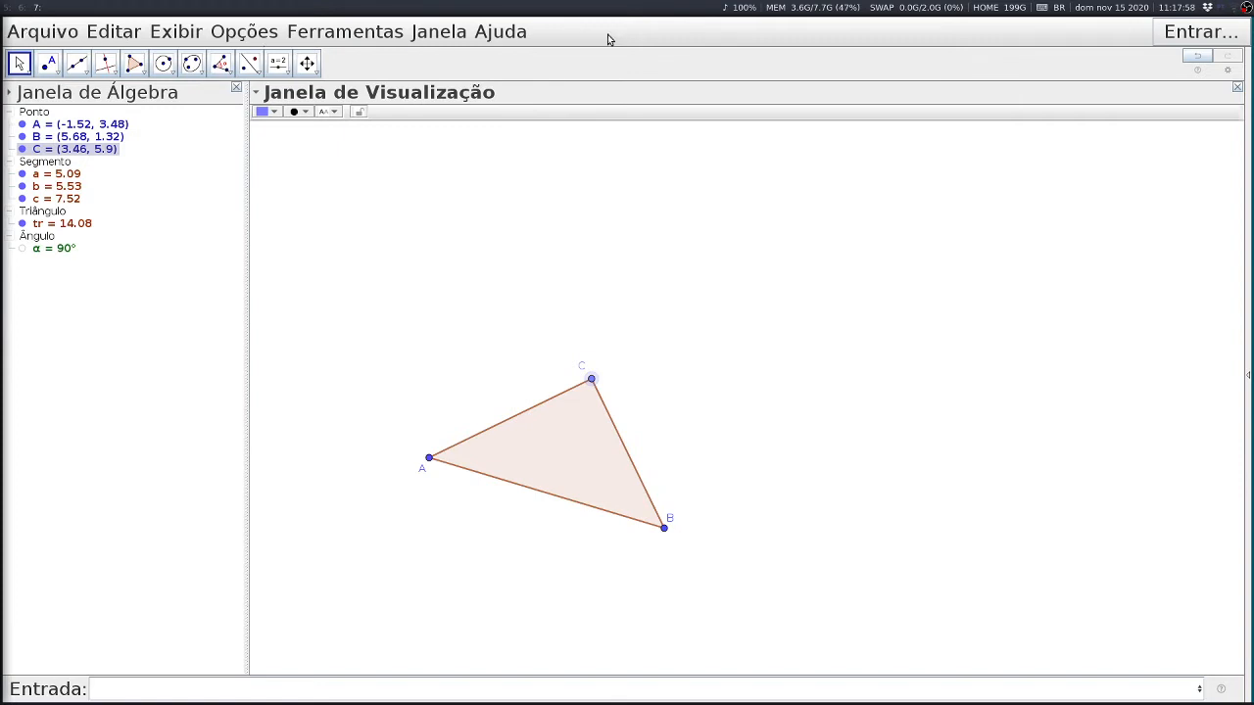
# - Start a new custom tool, replacing point C with triangle tr as its only output object
pyautogui.click(331, 35)
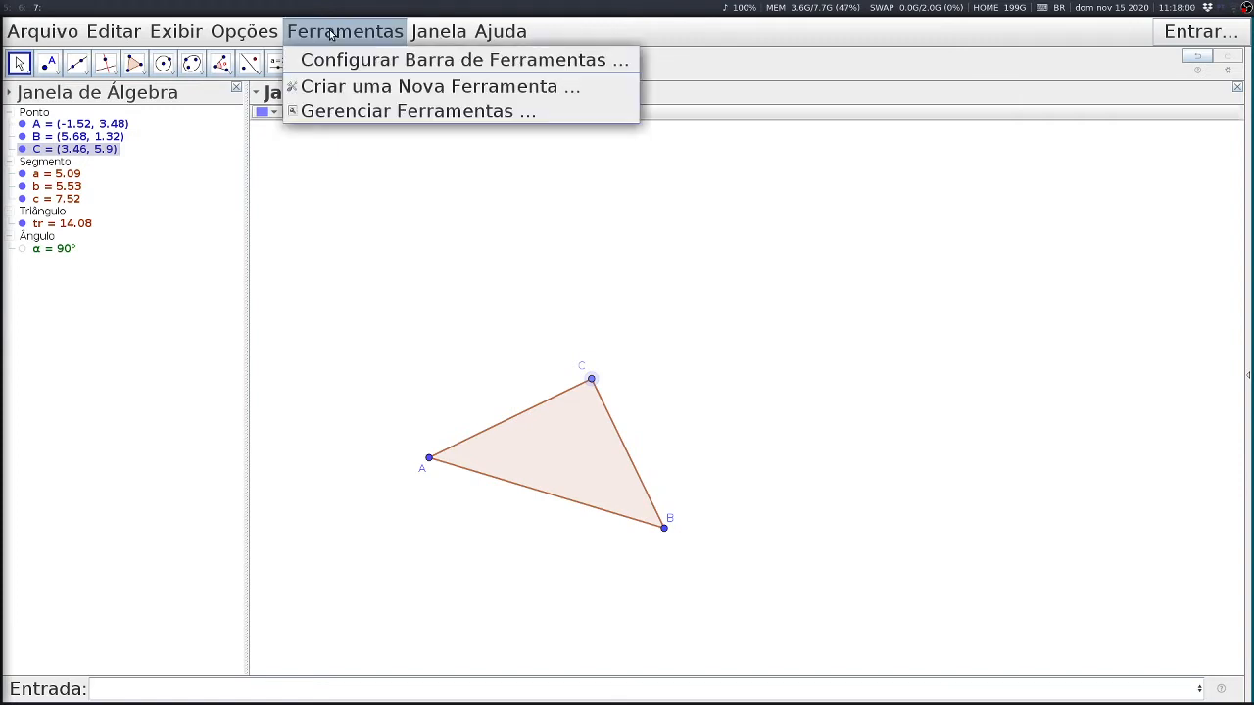
pyautogui.click(329, 92)
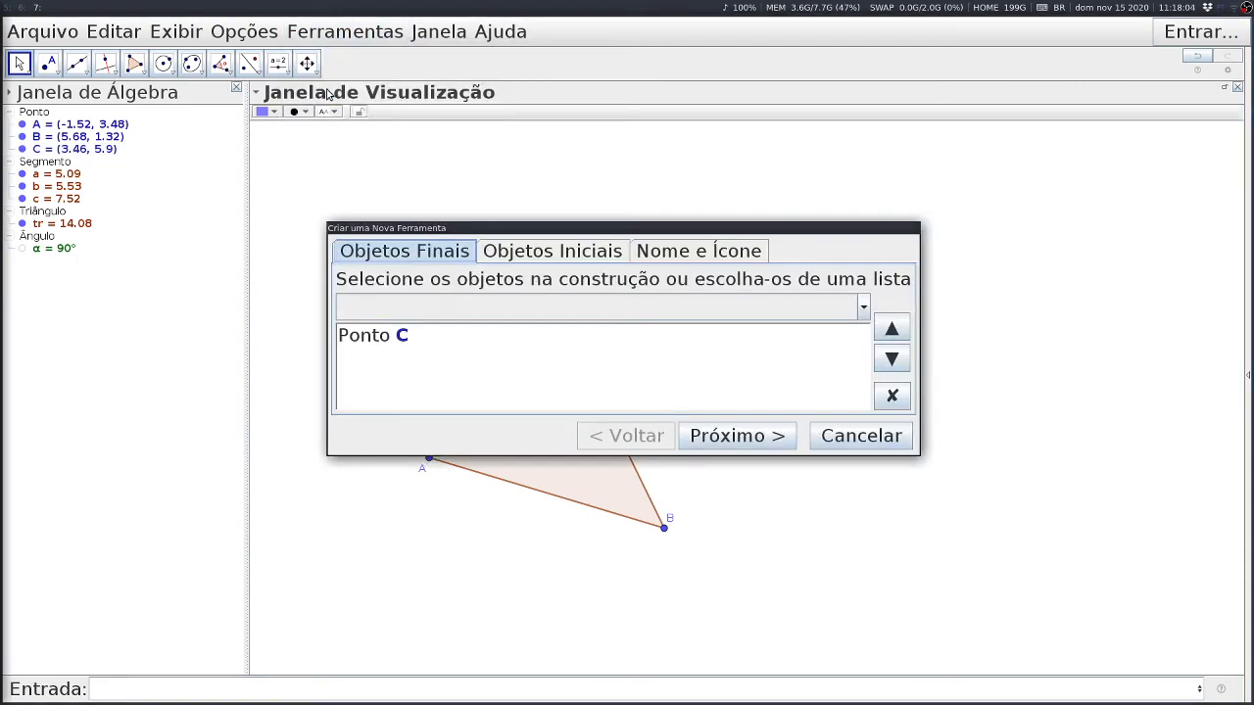
pyautogui.moveTo(591, 230); pyautogui.dragTo(557, 141)
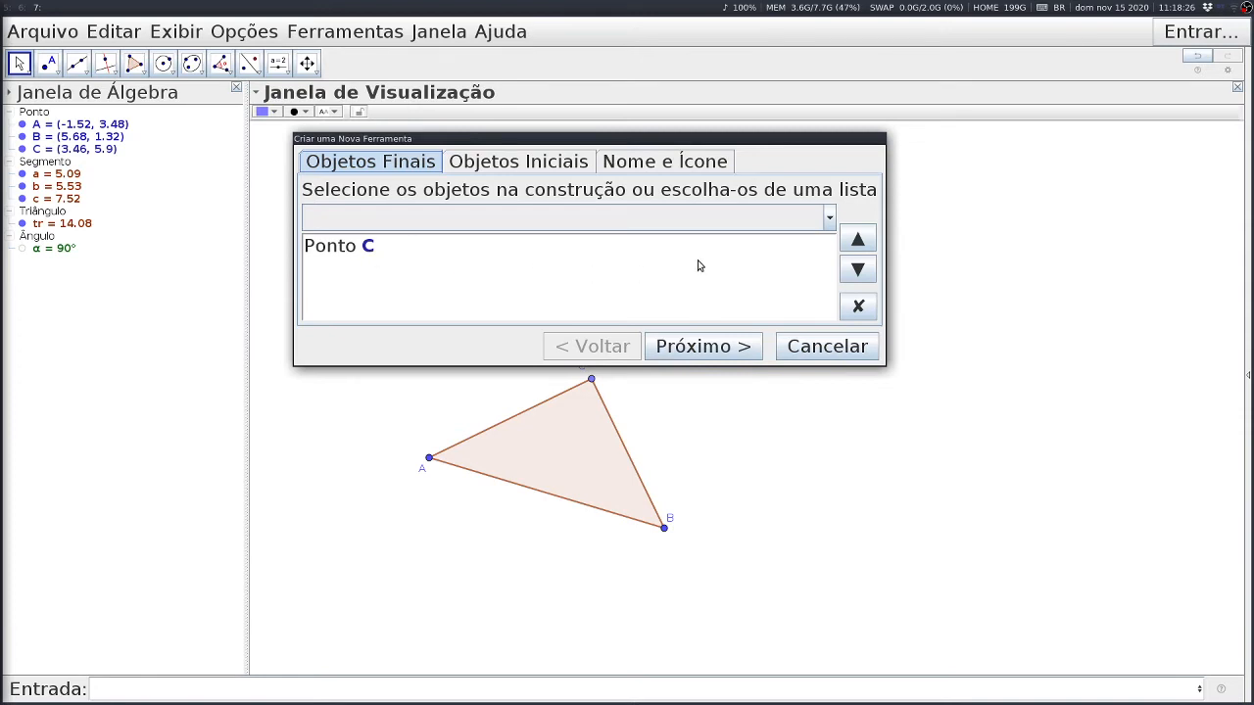
pyautogui.click(331, 251)
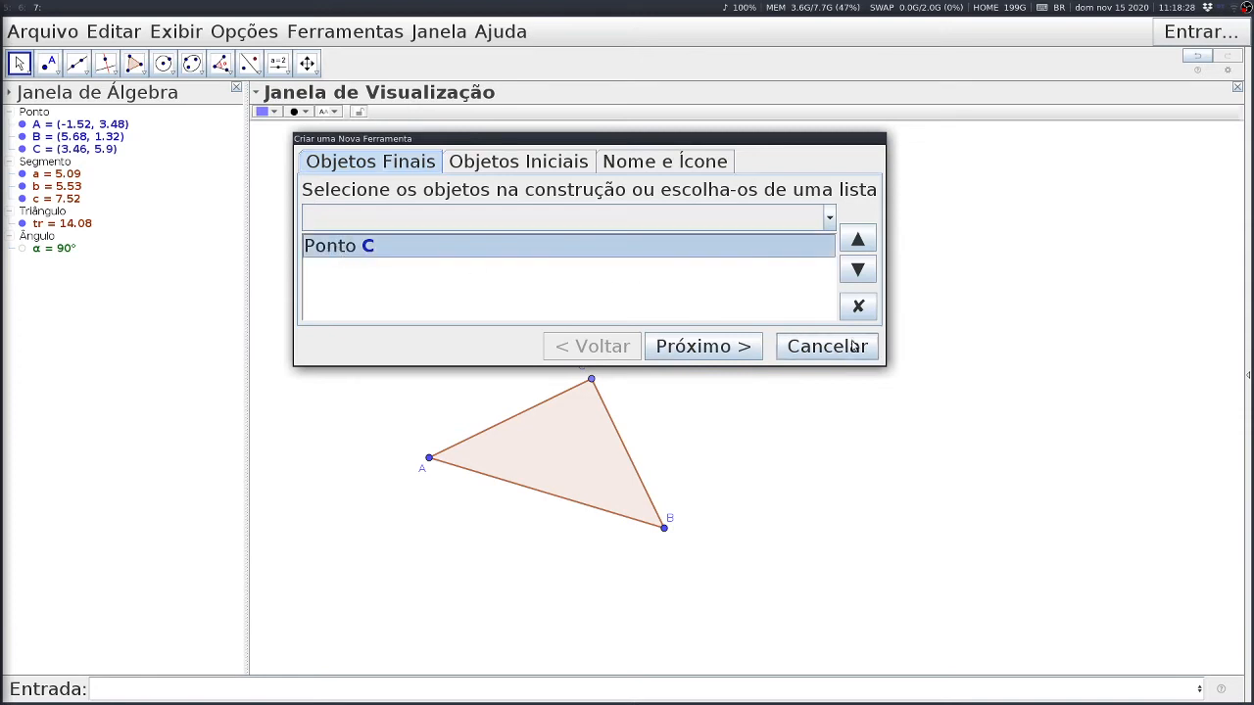
pyautogui.click(858, 307)
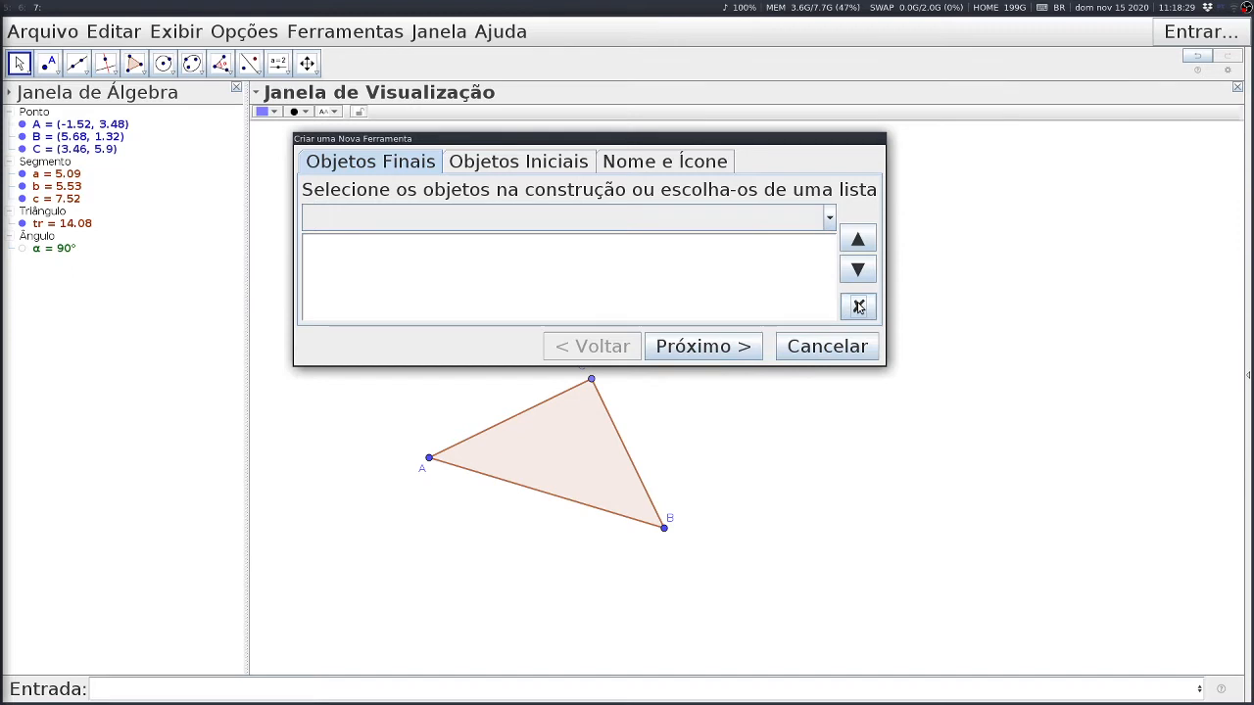
pyautogui.click(830, 218)
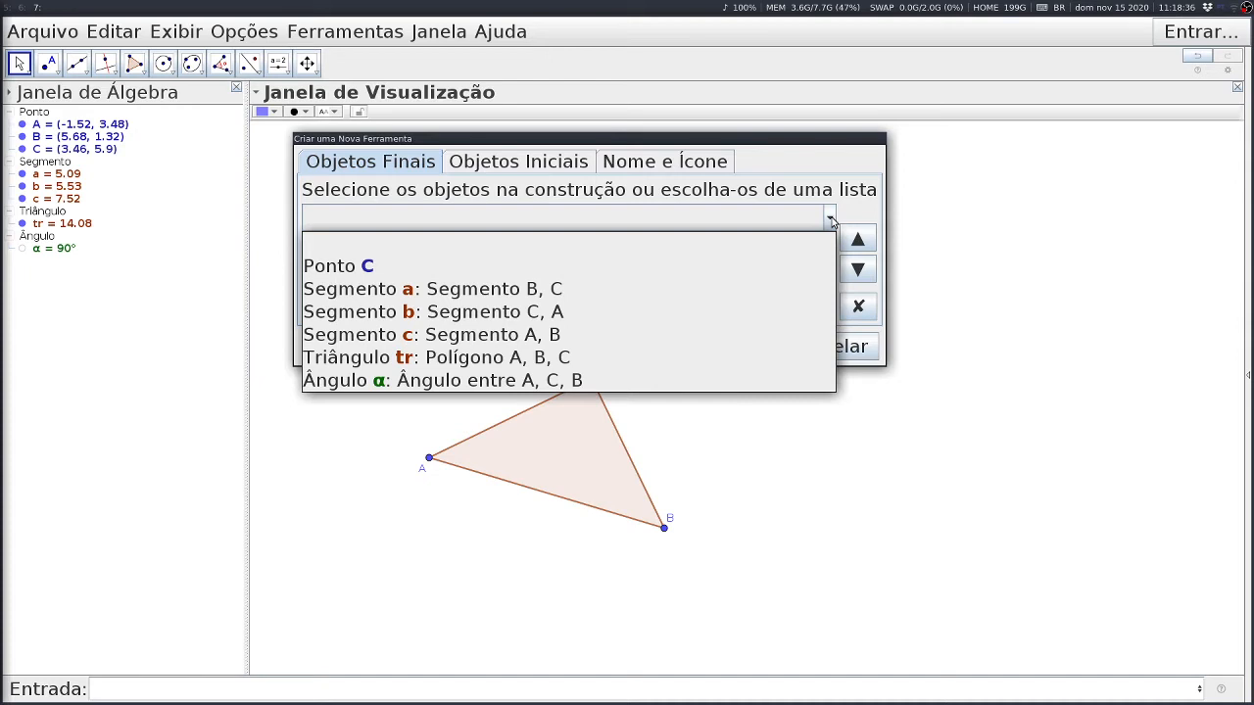
pyautogui.click(379, 360)
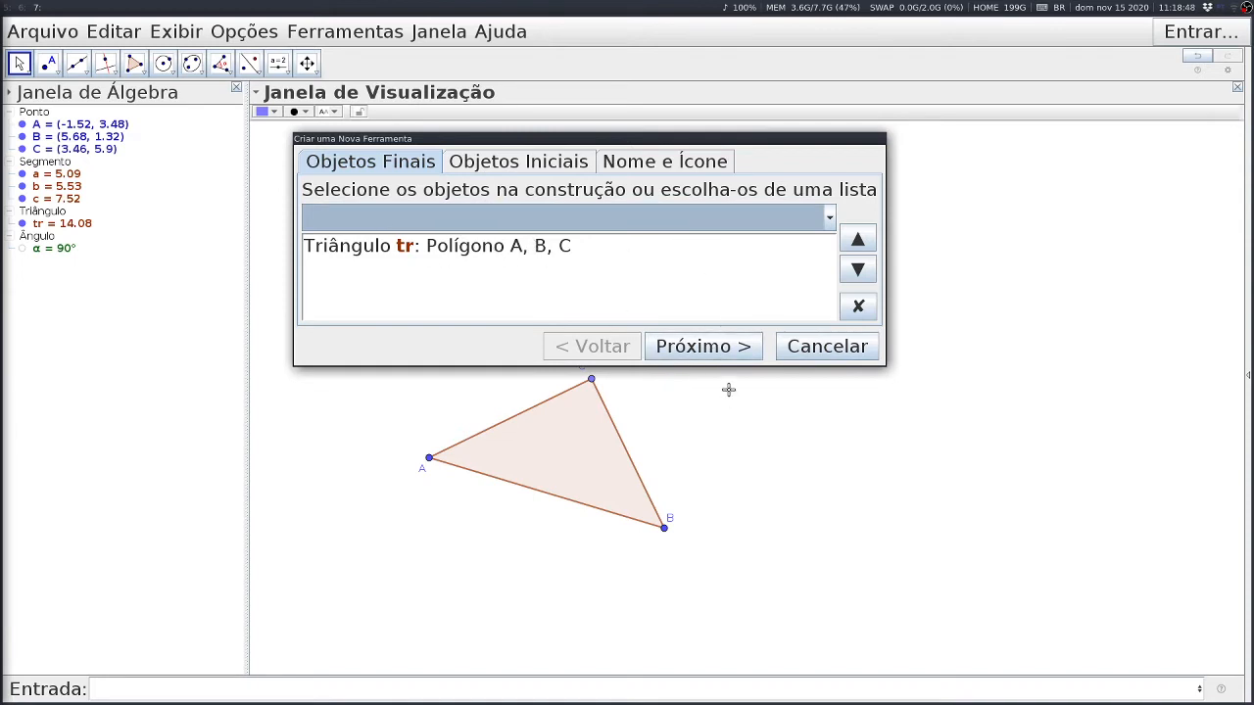
# - Review the new tool's input objects and keep only points A and B
pyautogui.click(707, 353)
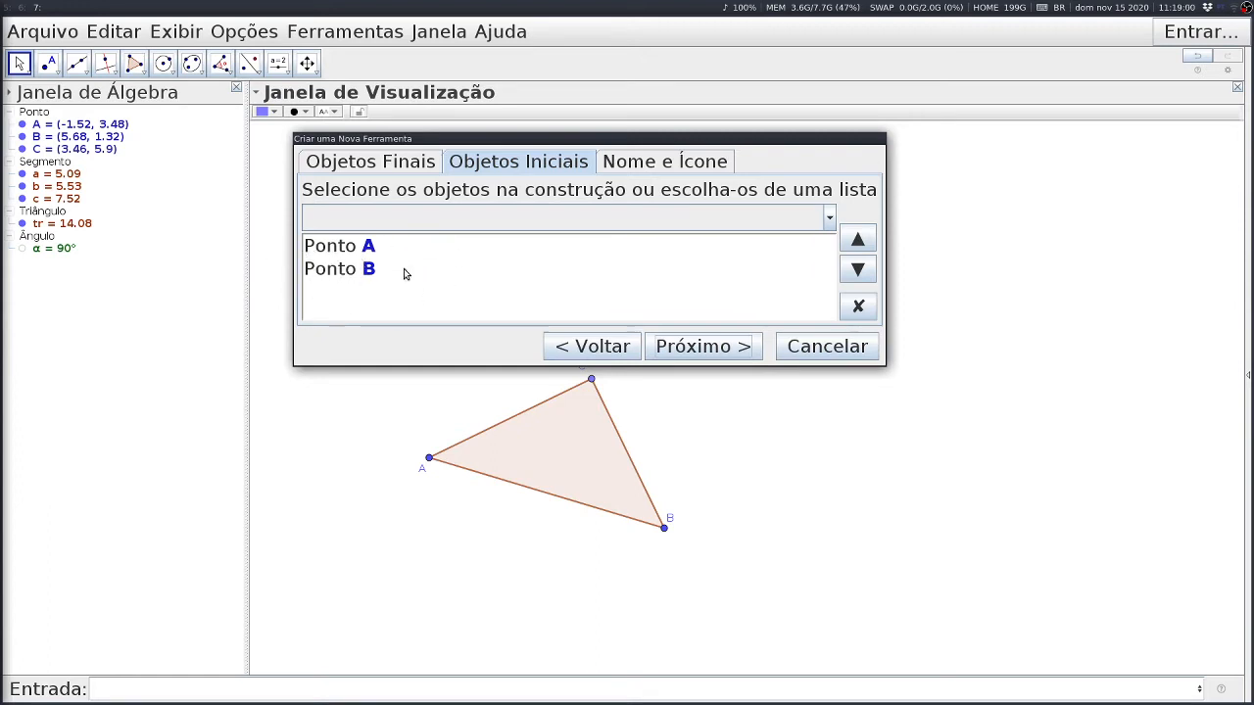
pyautogui.click(829, 217)
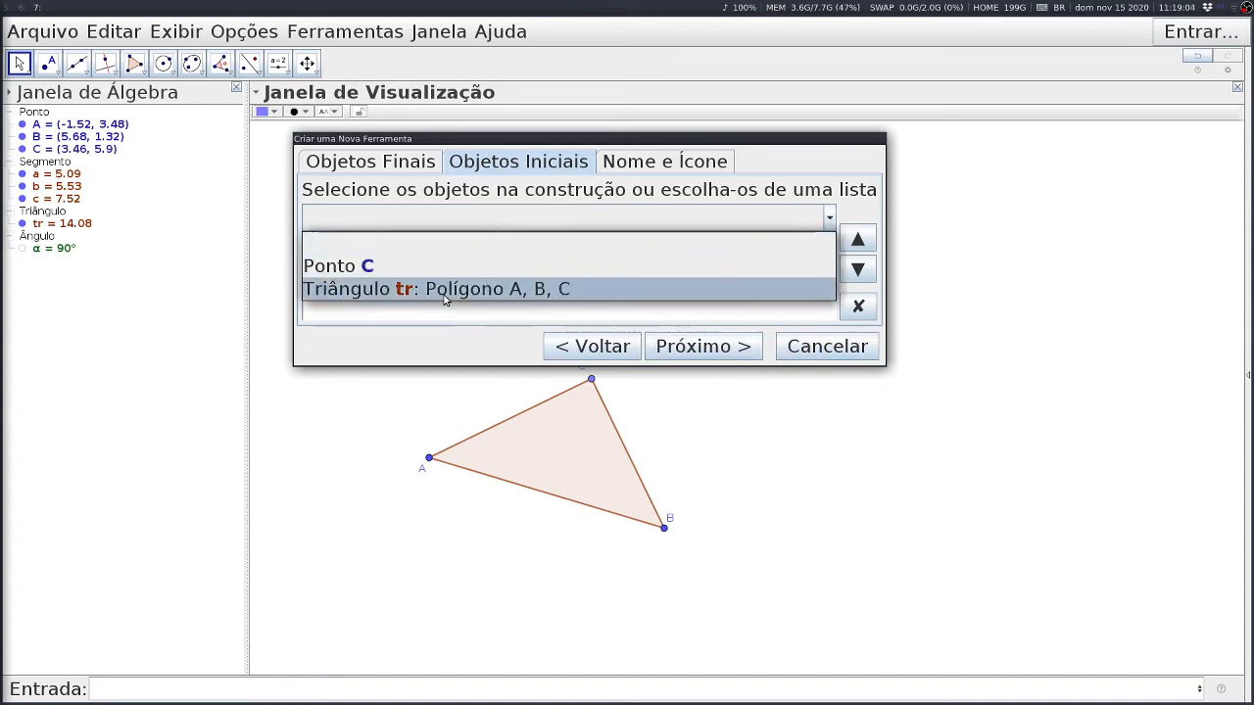
pyautogui.click(418, 314)
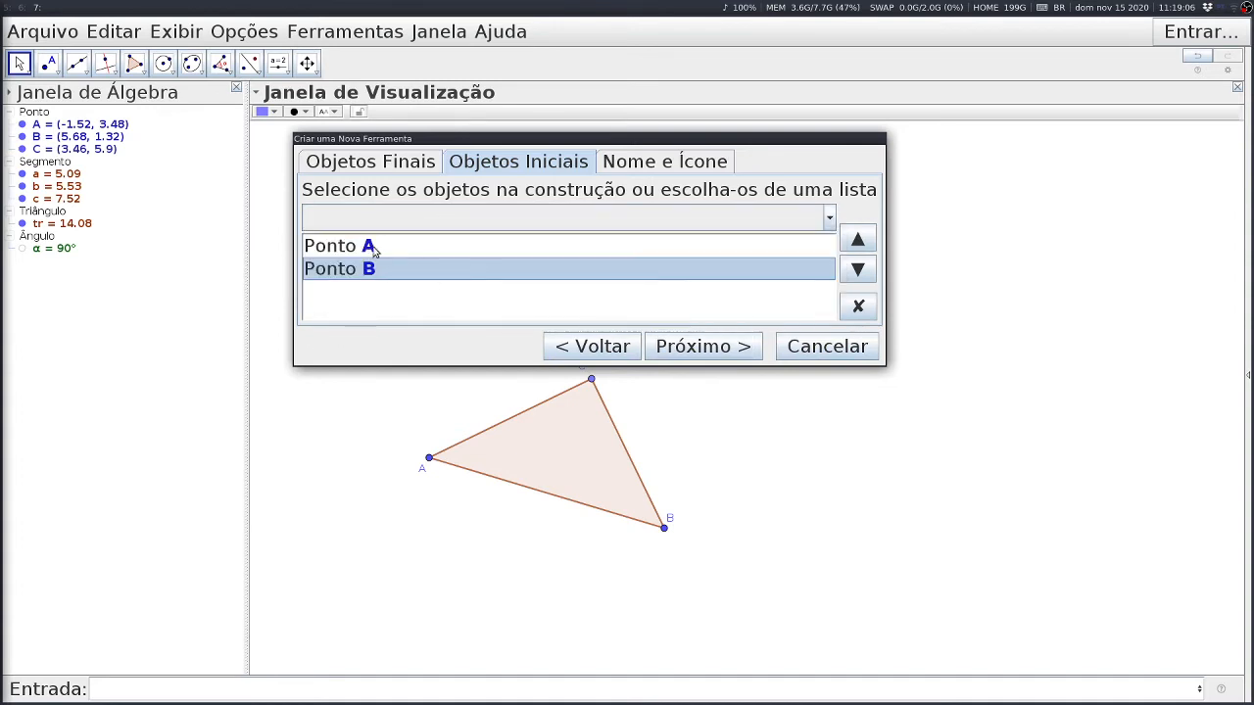
pyautogui.click(701, 349)
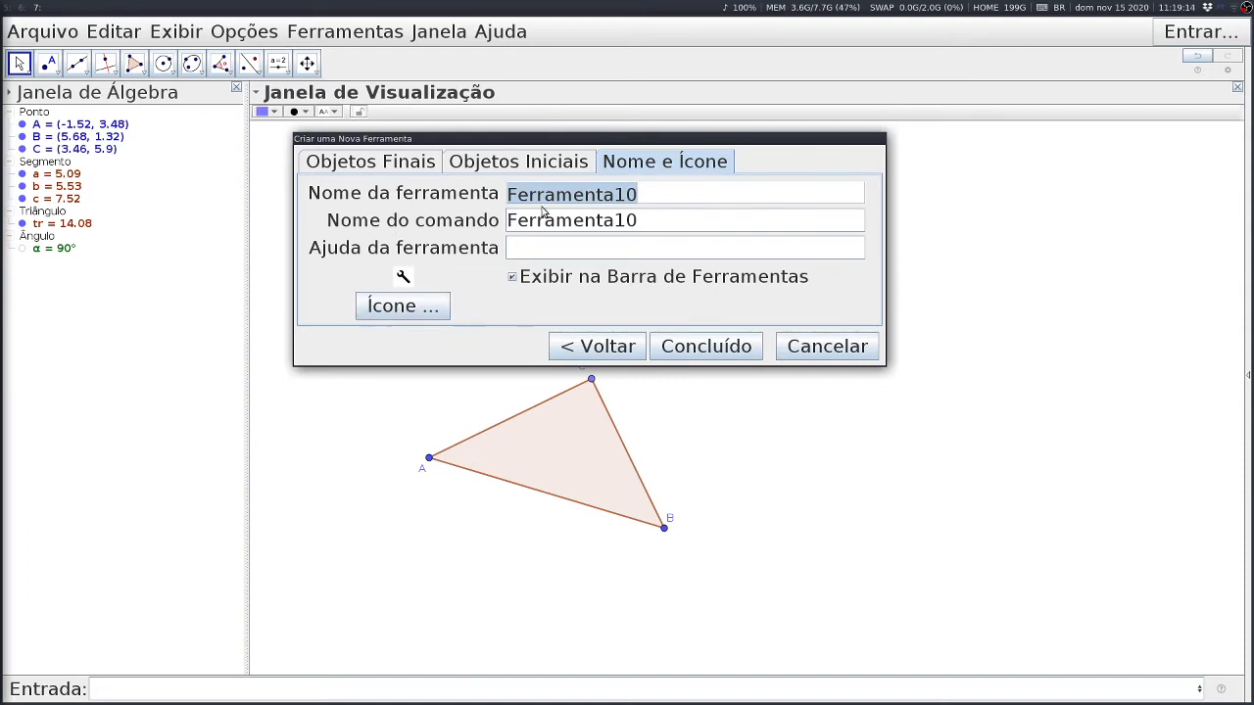
# - Set the tool's help text to "gh f jh", keep it shown in the toolbar, and finish creating it as Ferramenta10
pyautogui.click(546, 254)
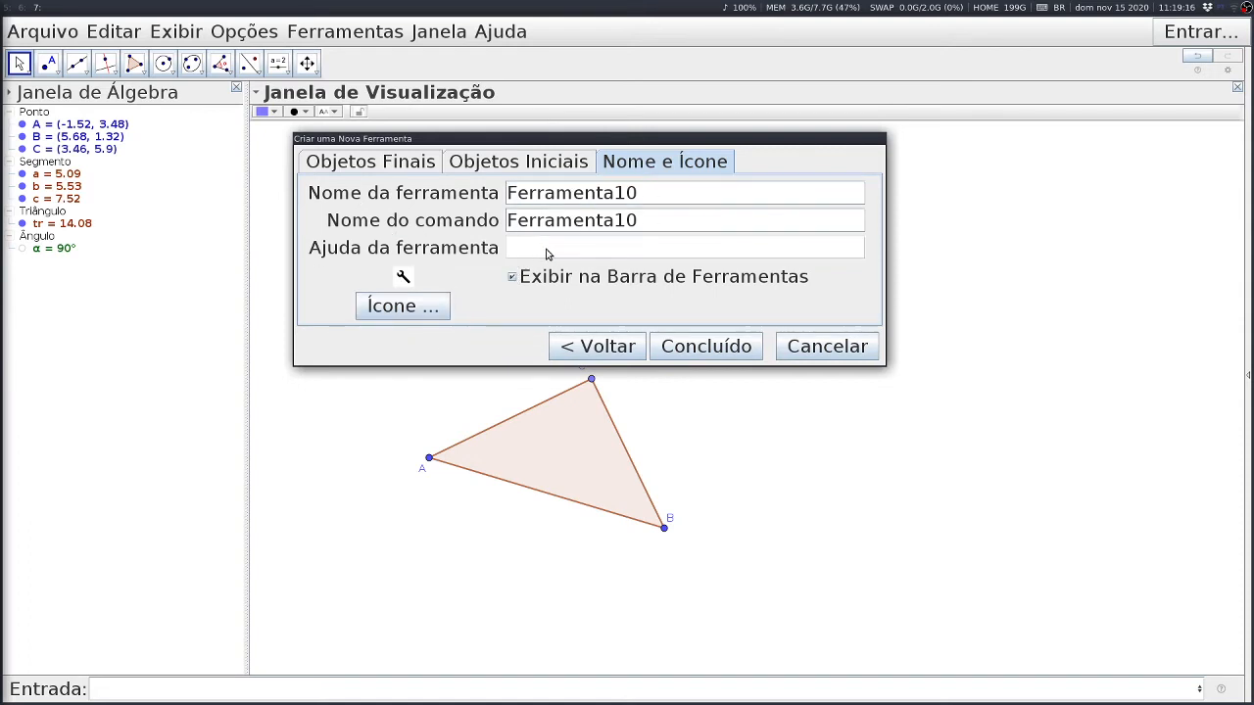
pyautogui.write('gh f')
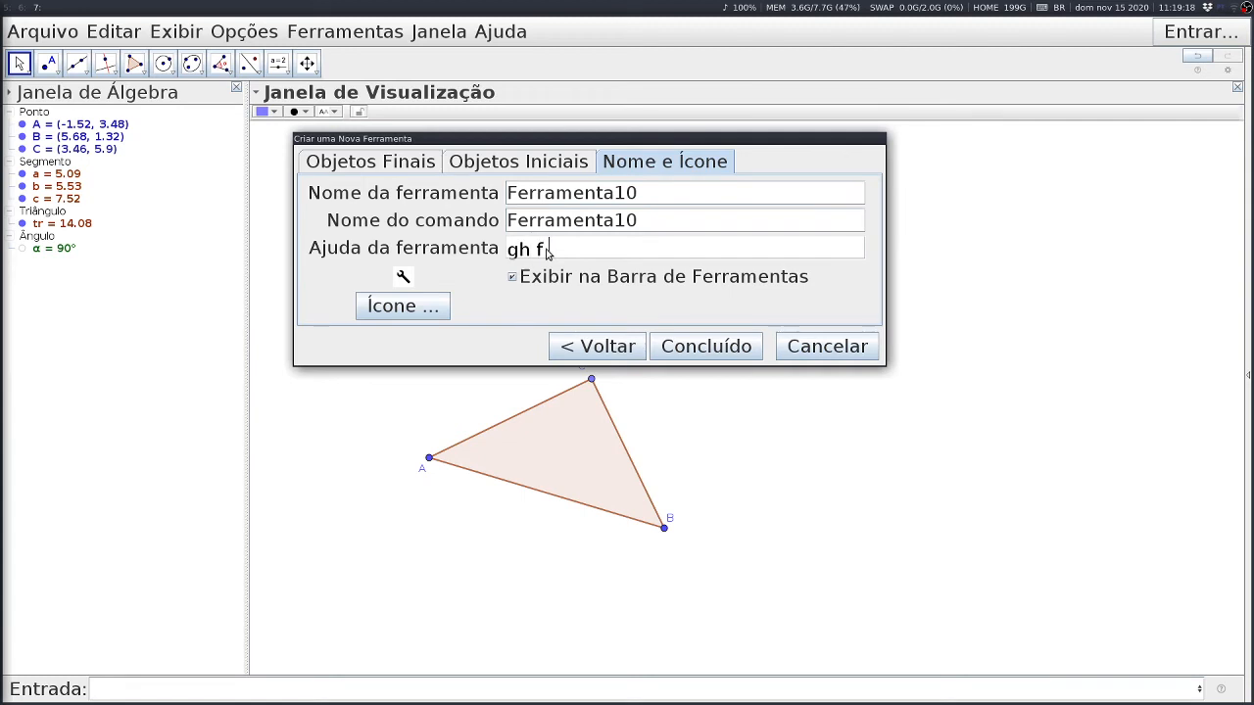
pyautogui.write('jh')
pyautogui.click(512, 278)
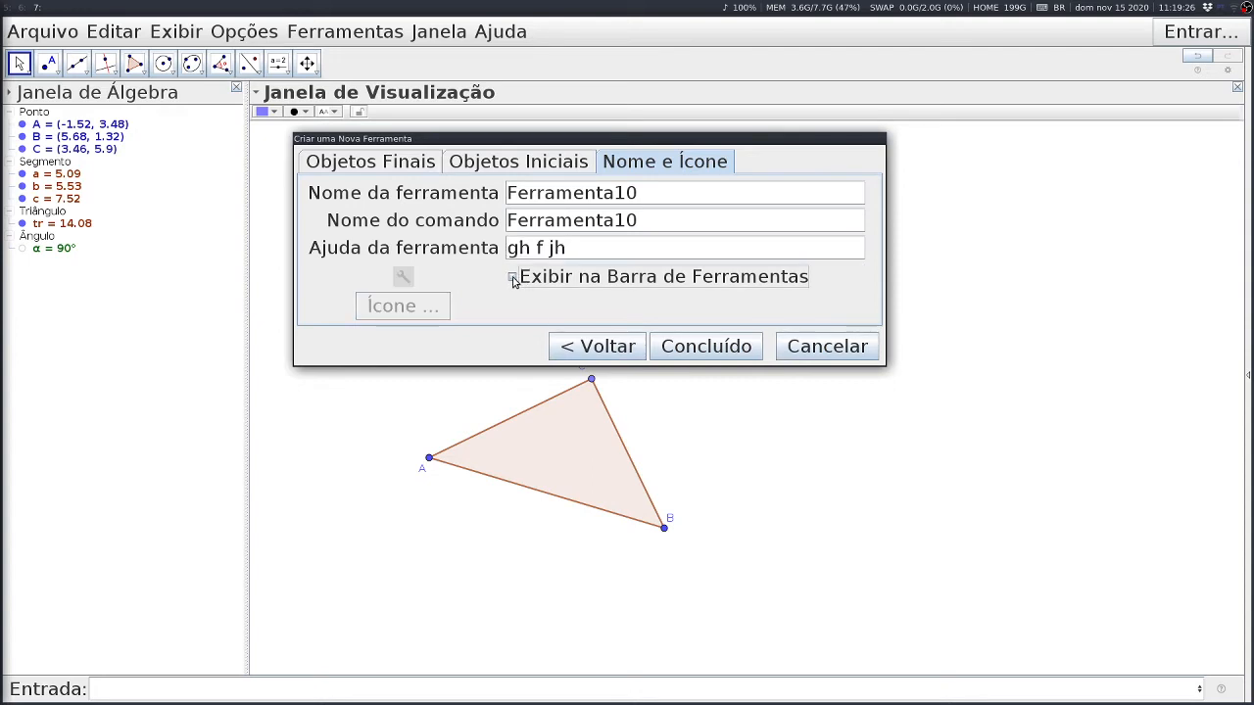
pyautogui.click(511, 278)
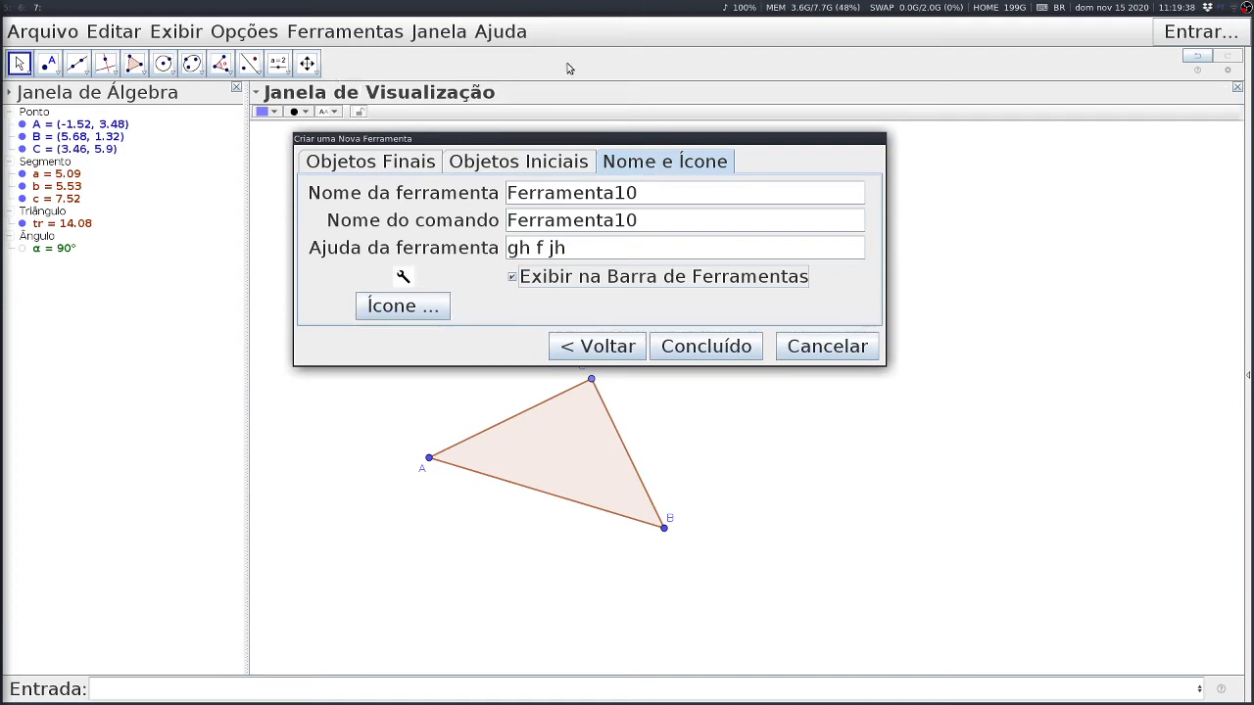
pyautogui.click(714, 347)
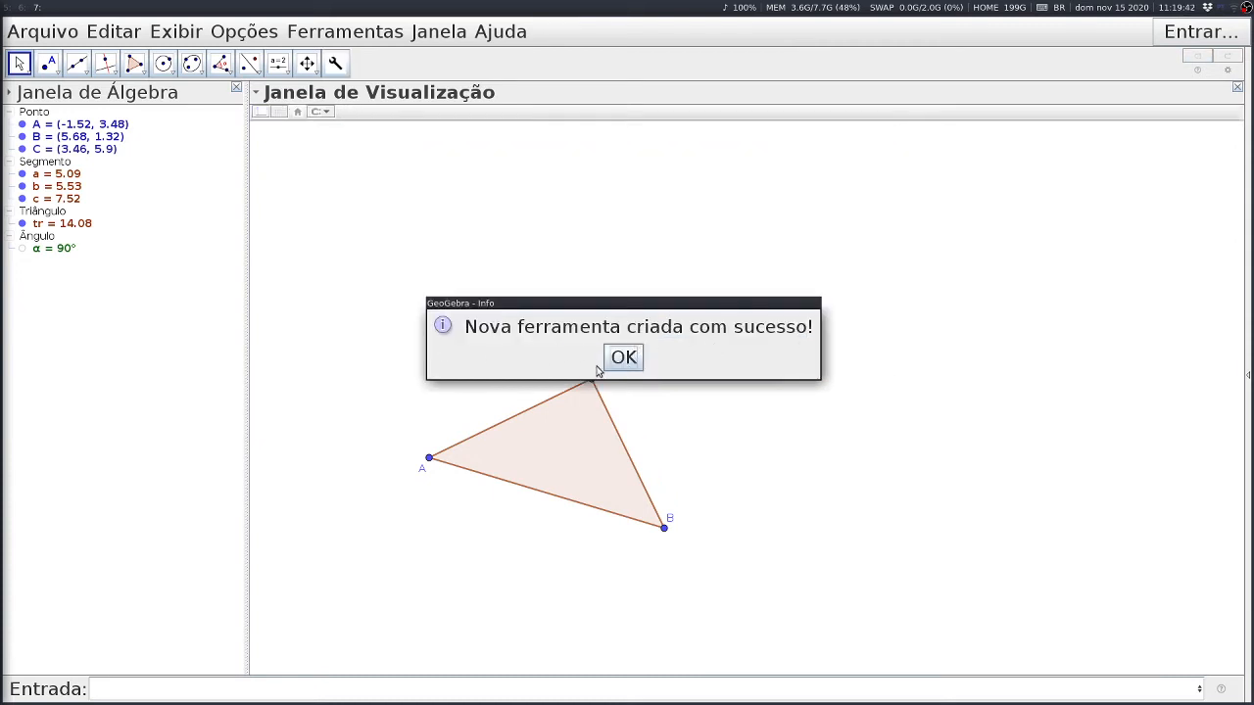
pyautogui.click(628, 360)
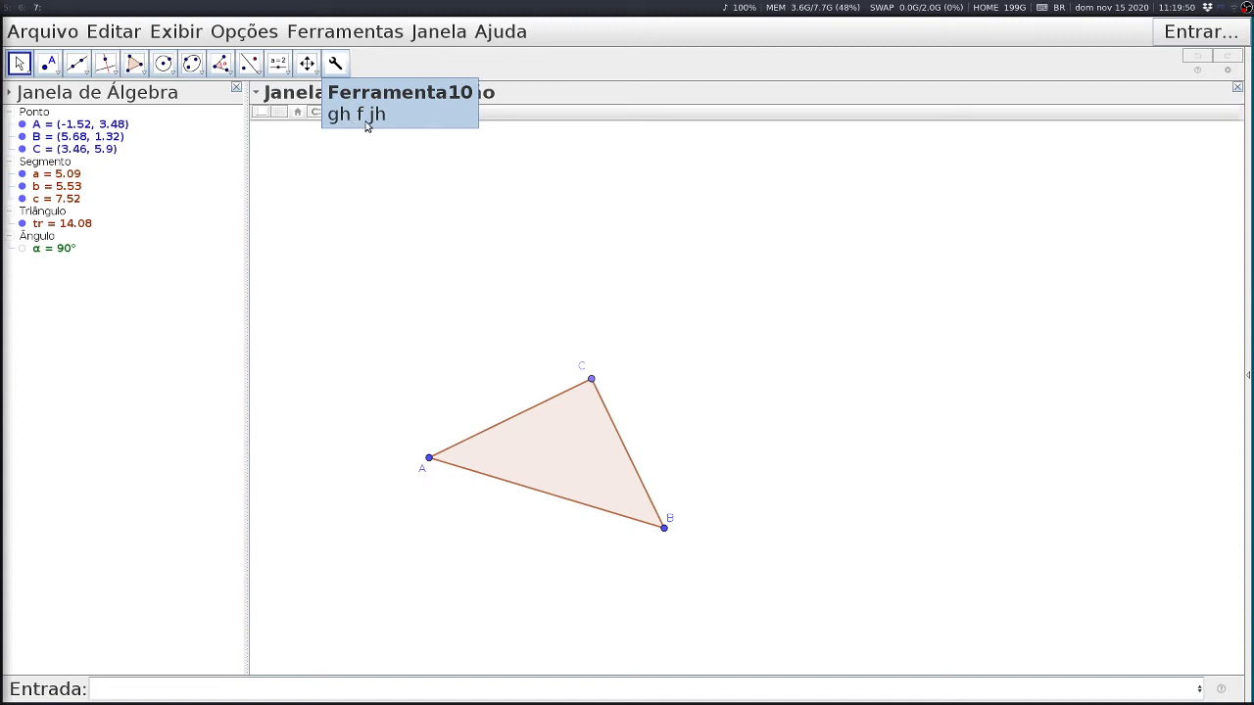
# - Draw a triangle with the Ferramenta10 tool, placing its hypotenuse endpoints at about (8.06, 5.68) and (14.94, 5.8)
pyautogui.click(336, 65)
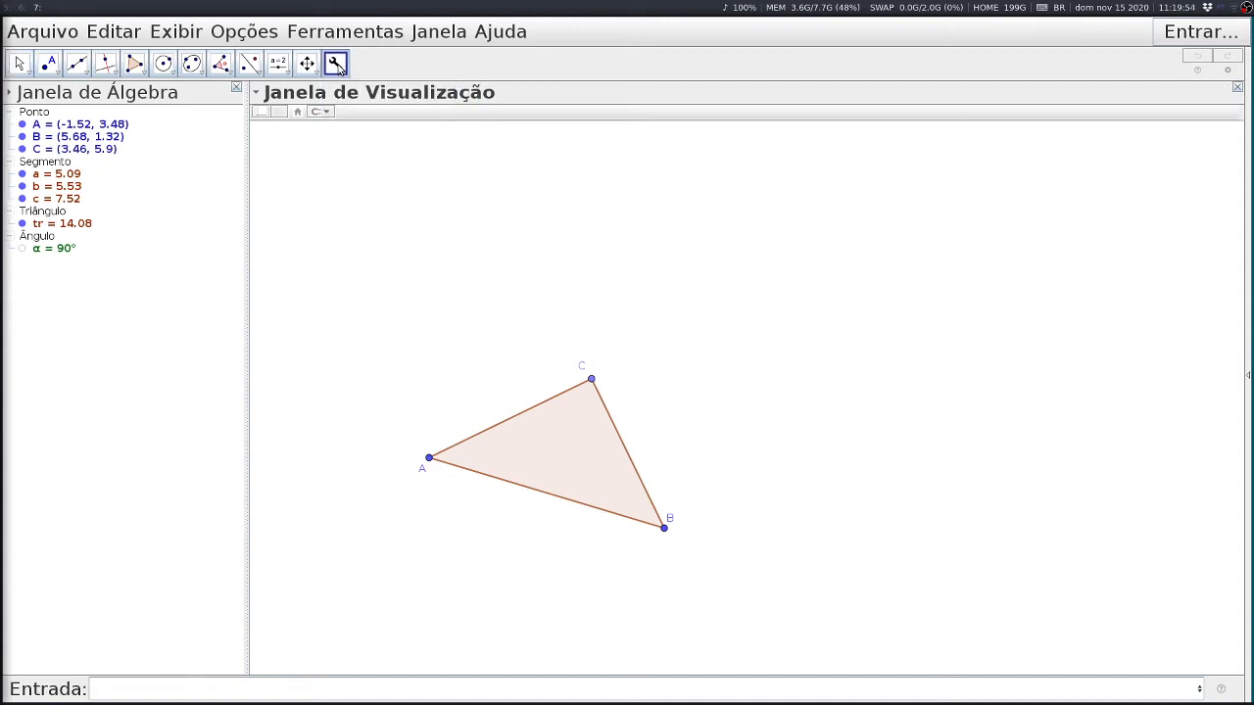
pyautogui.click(741, 385)
pyautogui.click(967, 383)
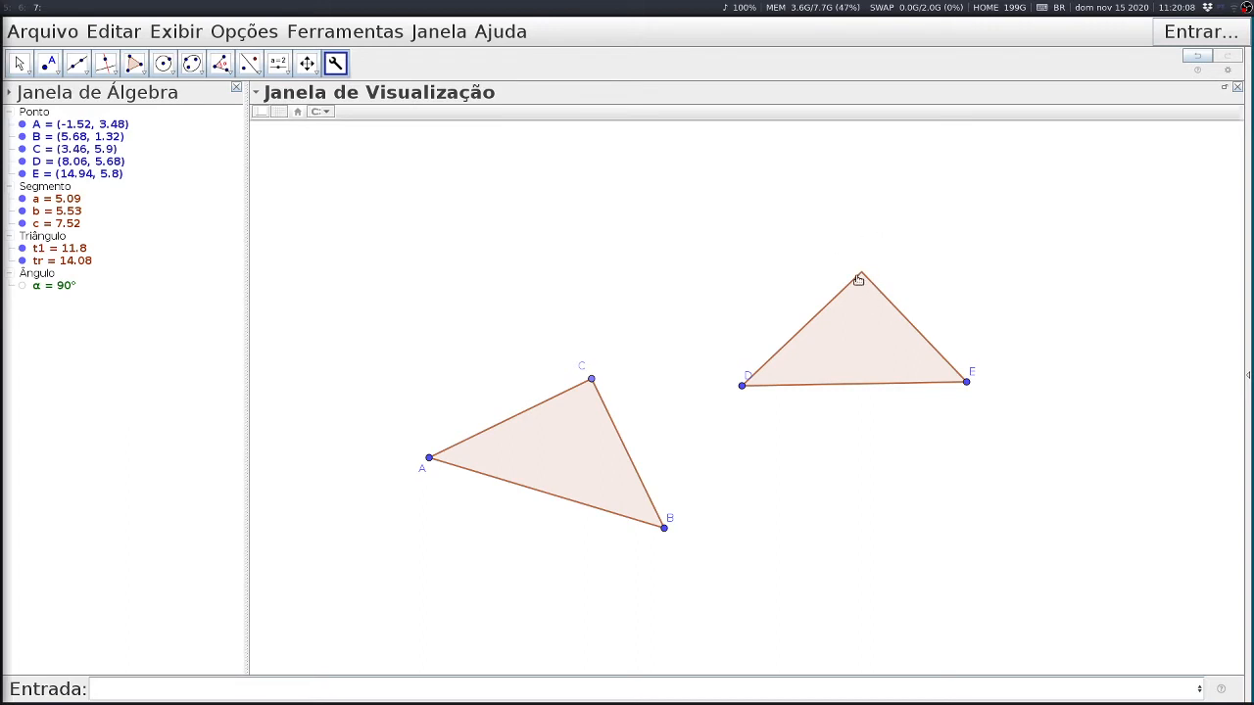
pyautogui.press('Escape')
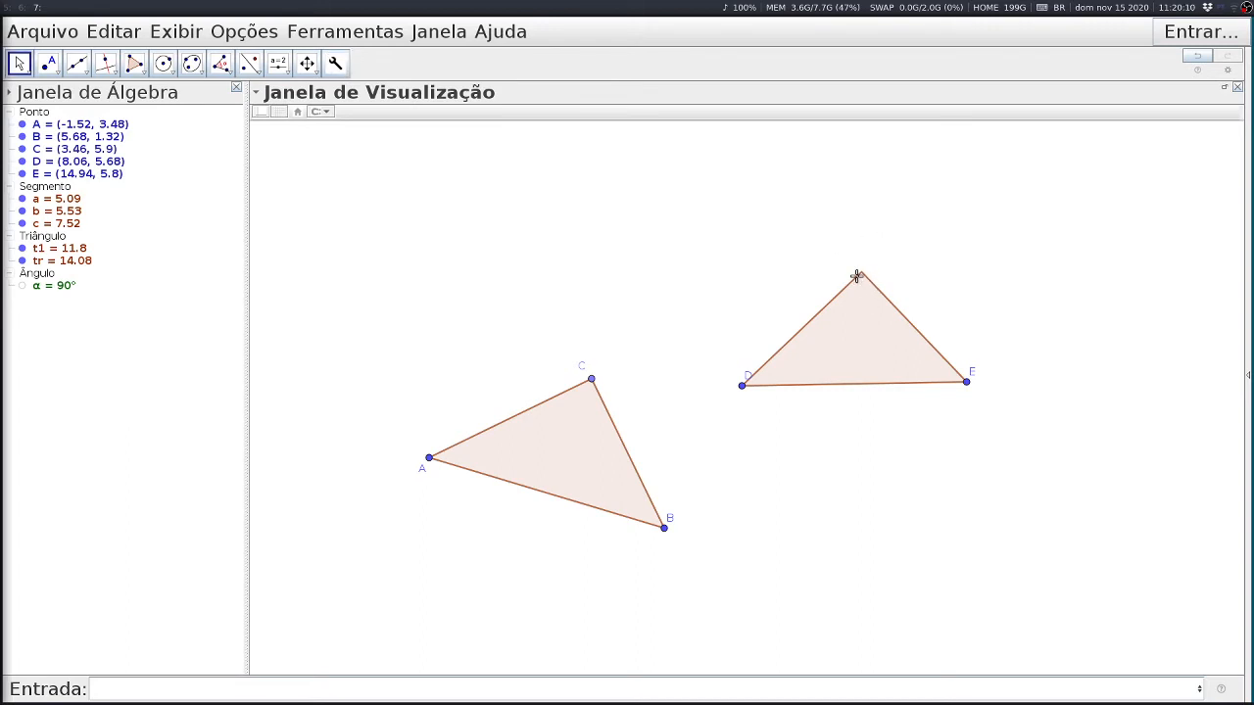
# - Move vertices D and E of the test triangle to about (6.56, 6.7) and (15.34, 6.92), and delete that triangle
pyautogui.click(743, 386)
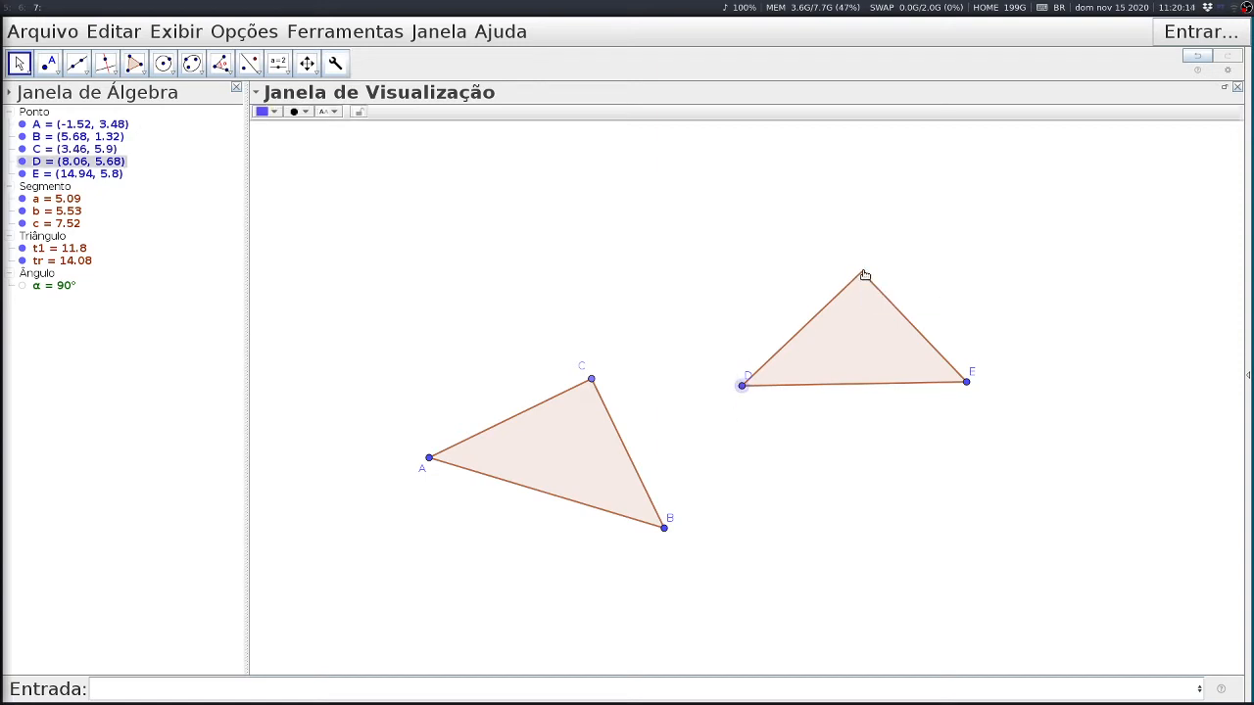
pyautogui.moveTo(865, 275); pyautogui.dragTo(936, 212)
pyautogui.moveTo(804, 328); pyautogui.dragTo(692, 352)
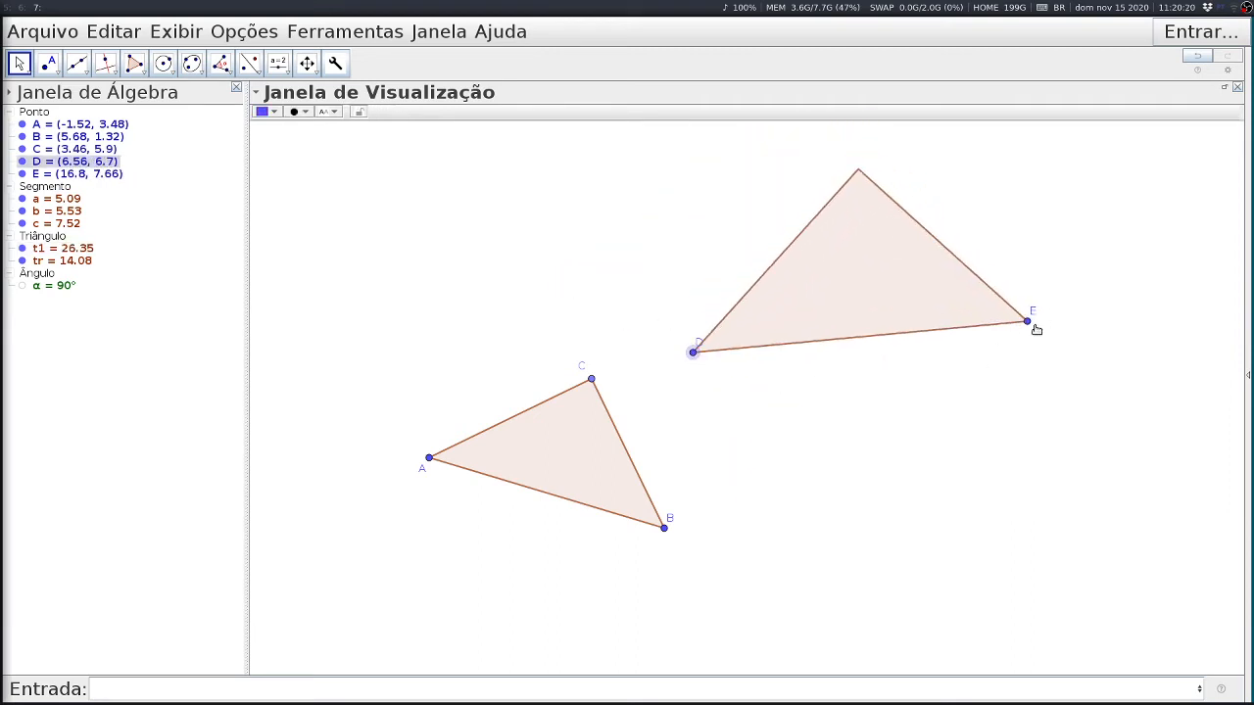
pyautogui.moveTo(1036, 329); pyautogui.dragTo(980, 345)
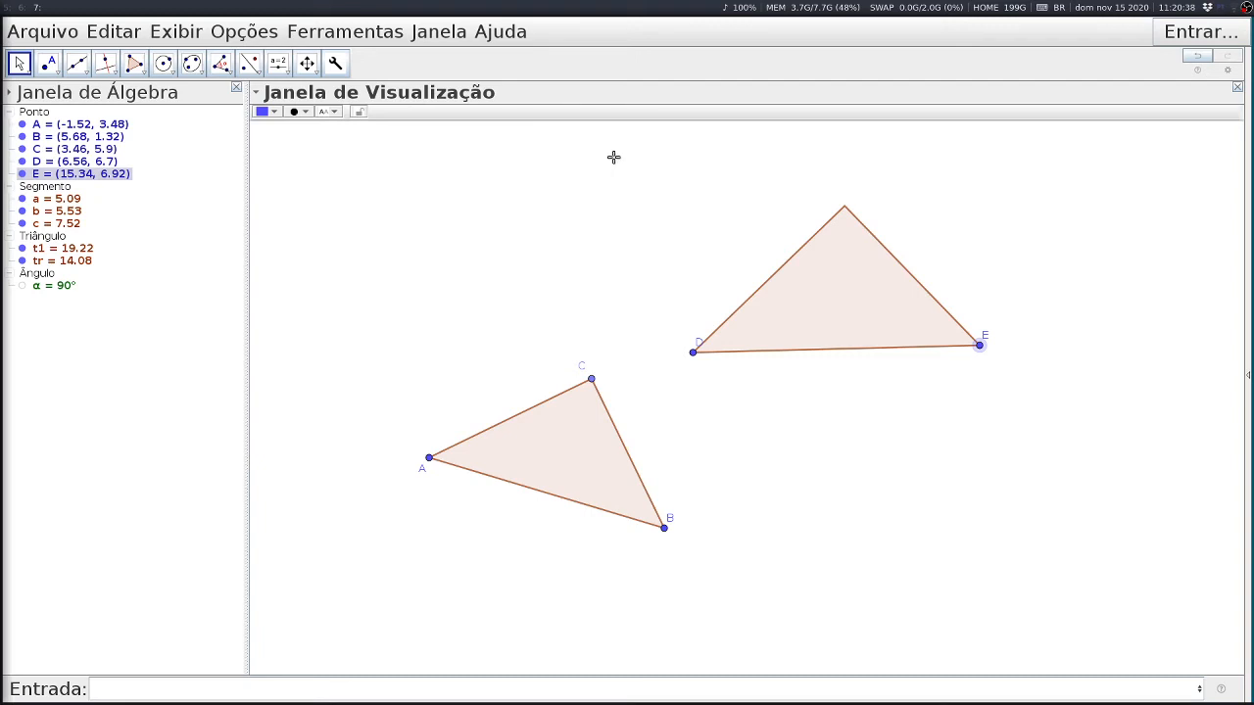
pyautogui.moveTo(635, 146); pyautogui.dragTo(1066, 400)
pyautogui.press('Delete')
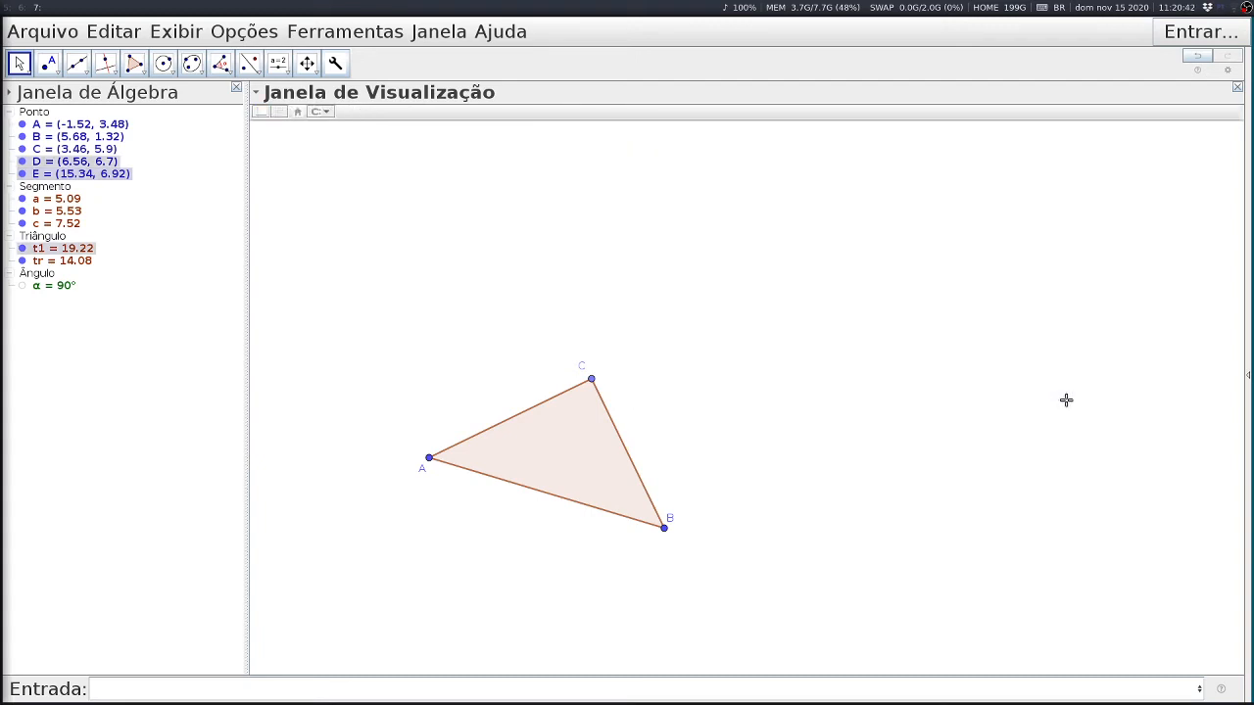
# - Delete the custom tool Ferramenta10 from the managed tools
pyautogui.click(338, 34)
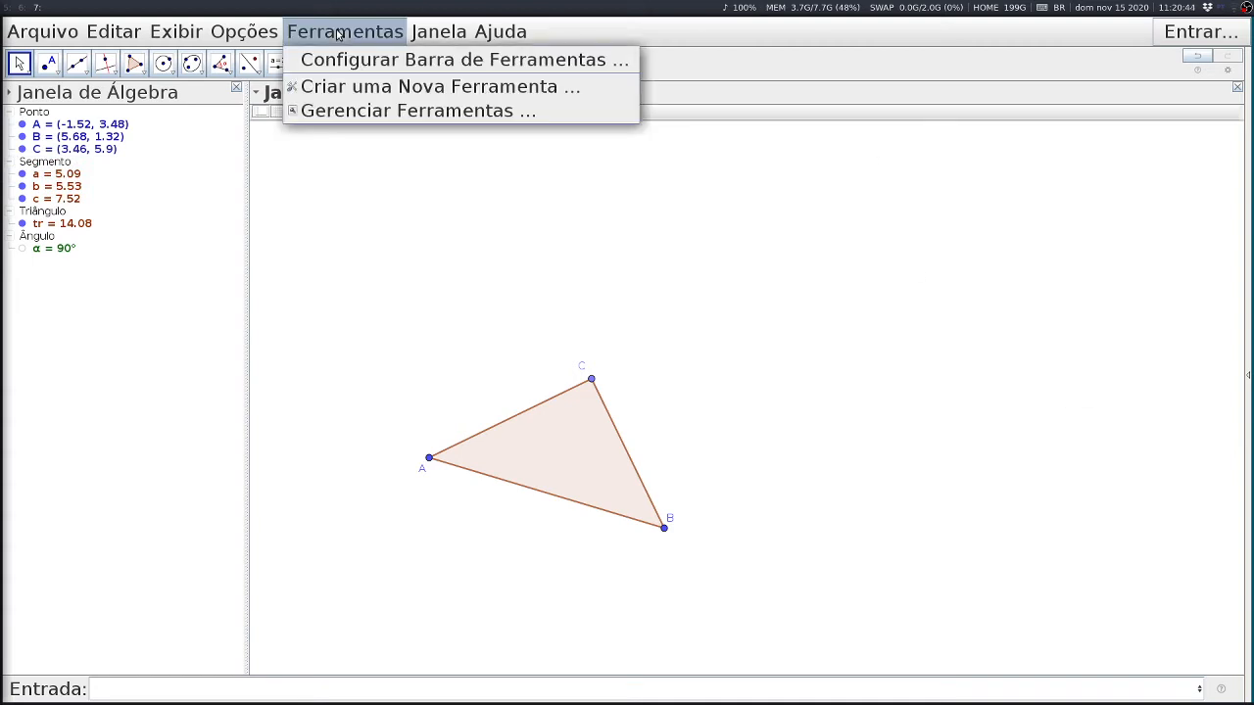
pyautogui.click(335, 111)
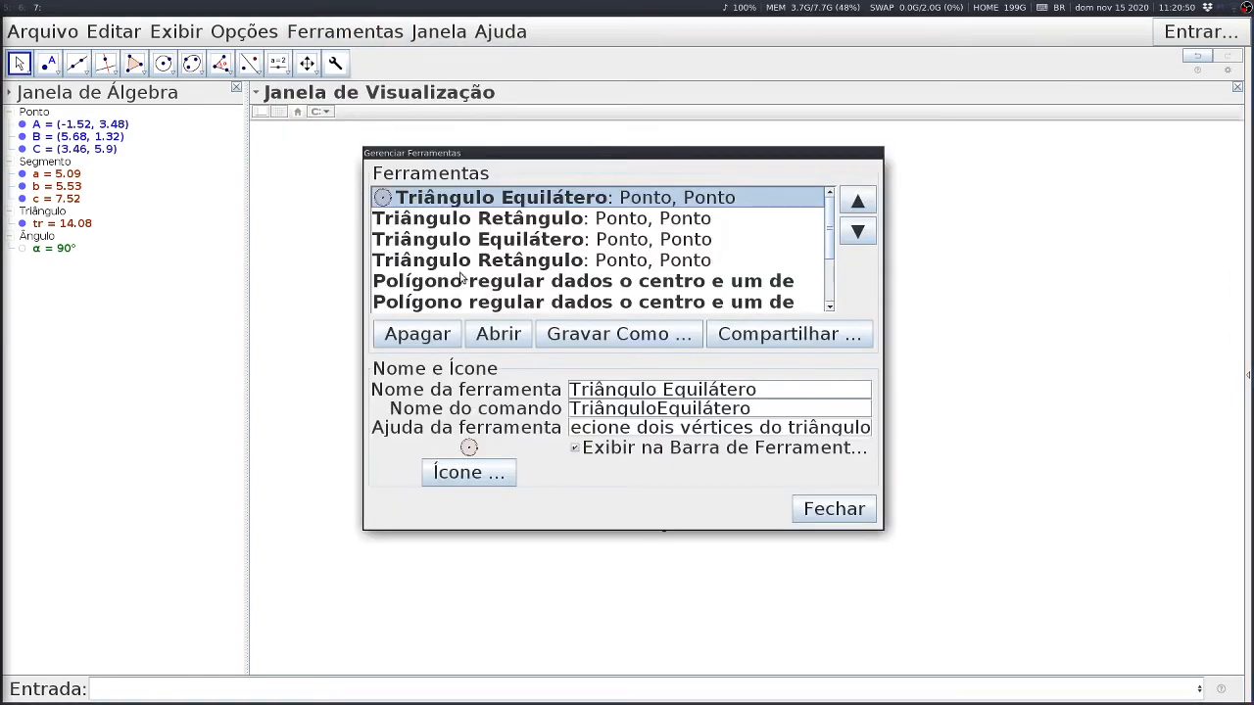
pyautogui.scroll(-3, 470, 274)
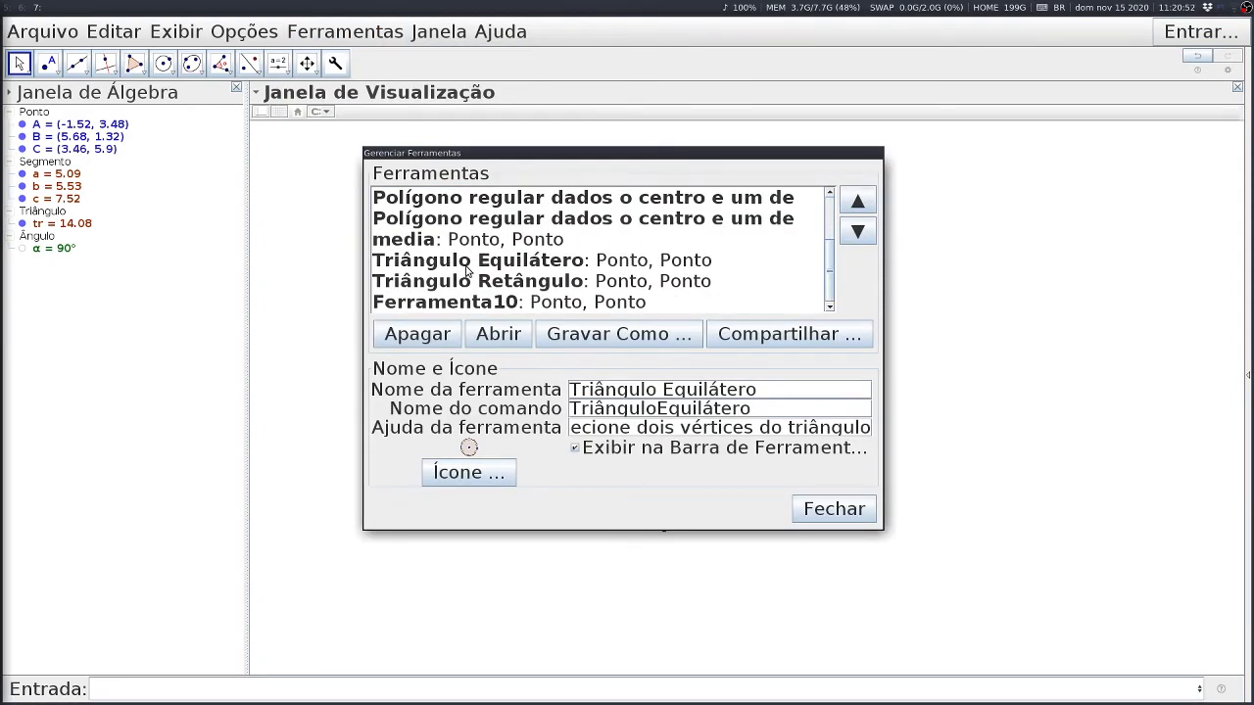
pyautogui.click(469, 304)
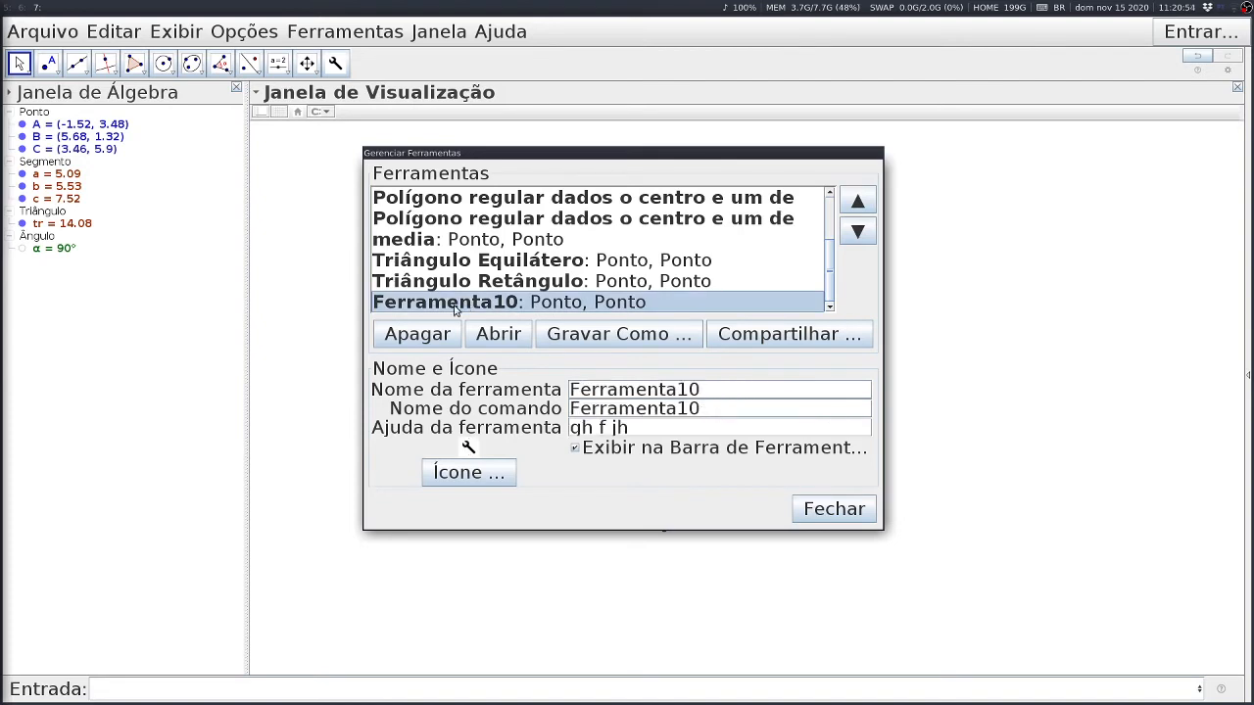
pyautogui.click(406, 337)
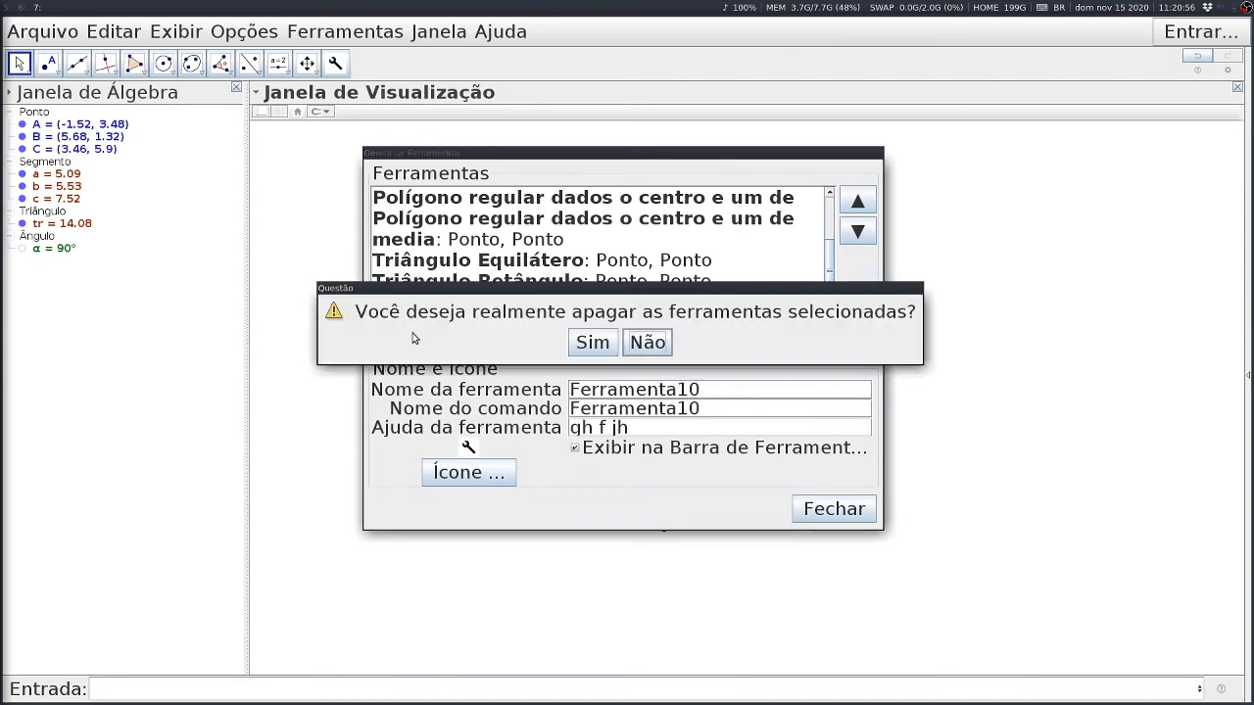
pyautogui.click(592, 343)
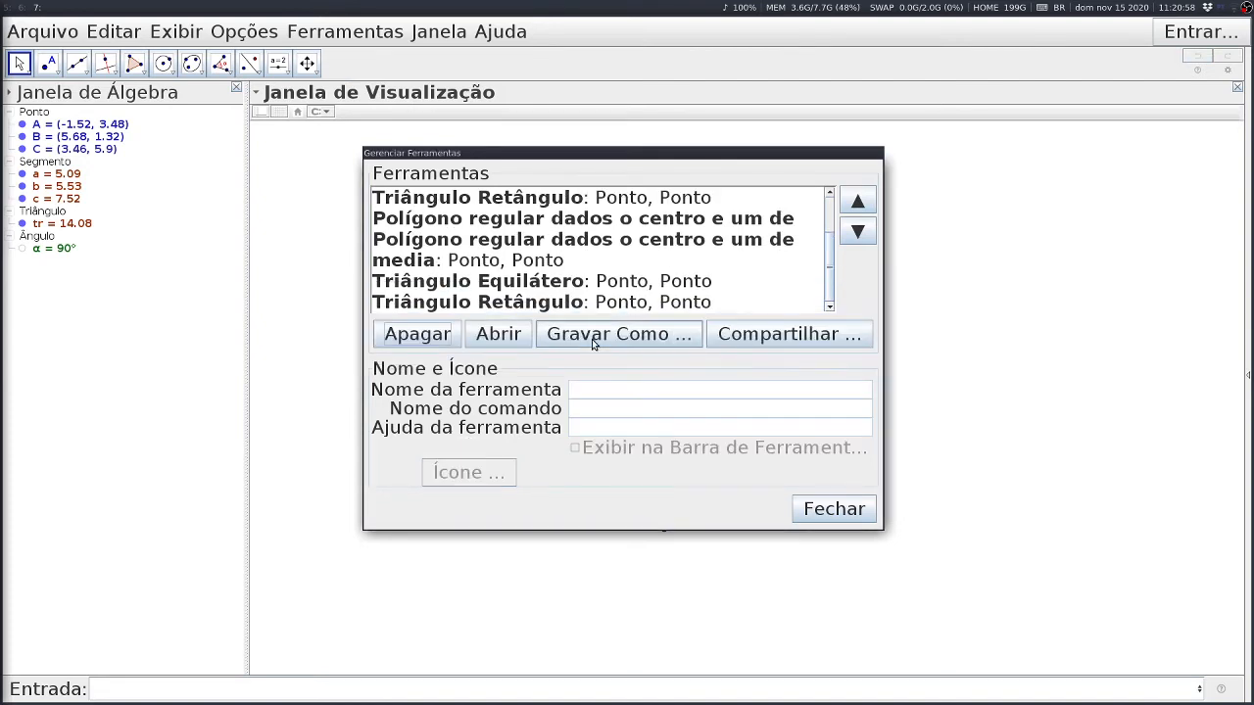
# - Delete the duplicate Triângulo Retângulo tools whose command names are TriânguloRetângulo1 and TriânguloRetângulo2
pyautogui.click(502, 203)
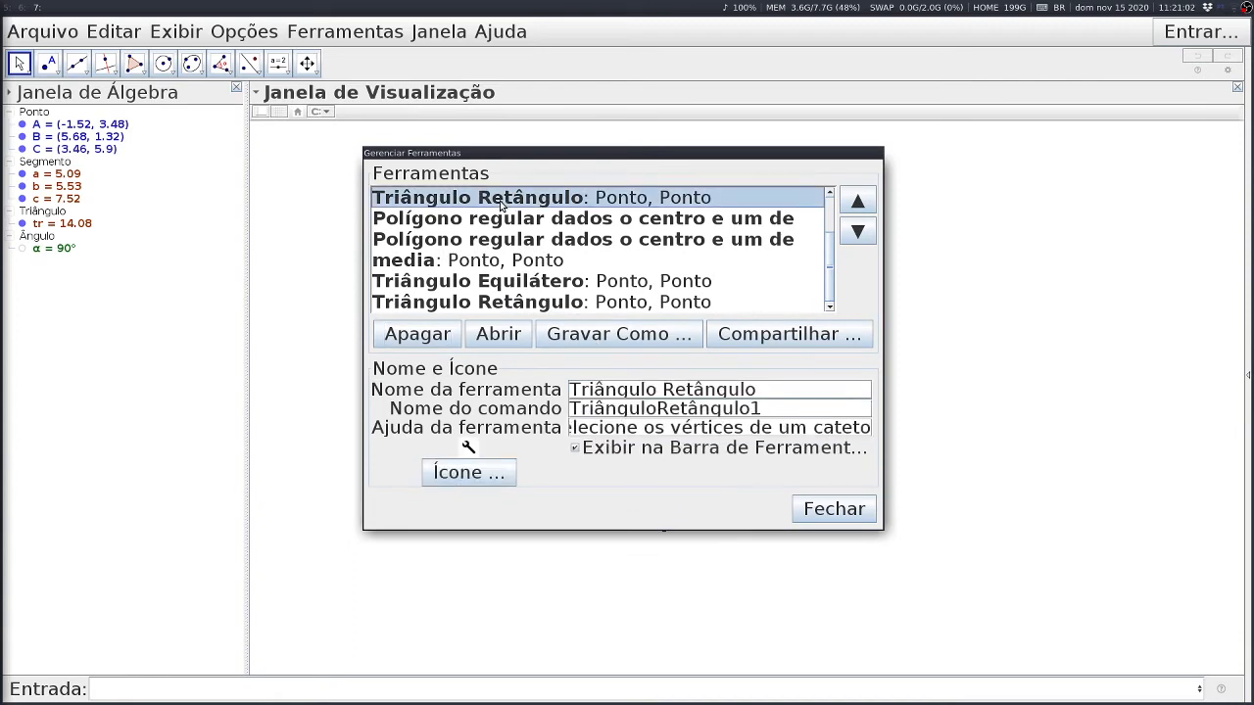
pyautogui.click(427, 340)
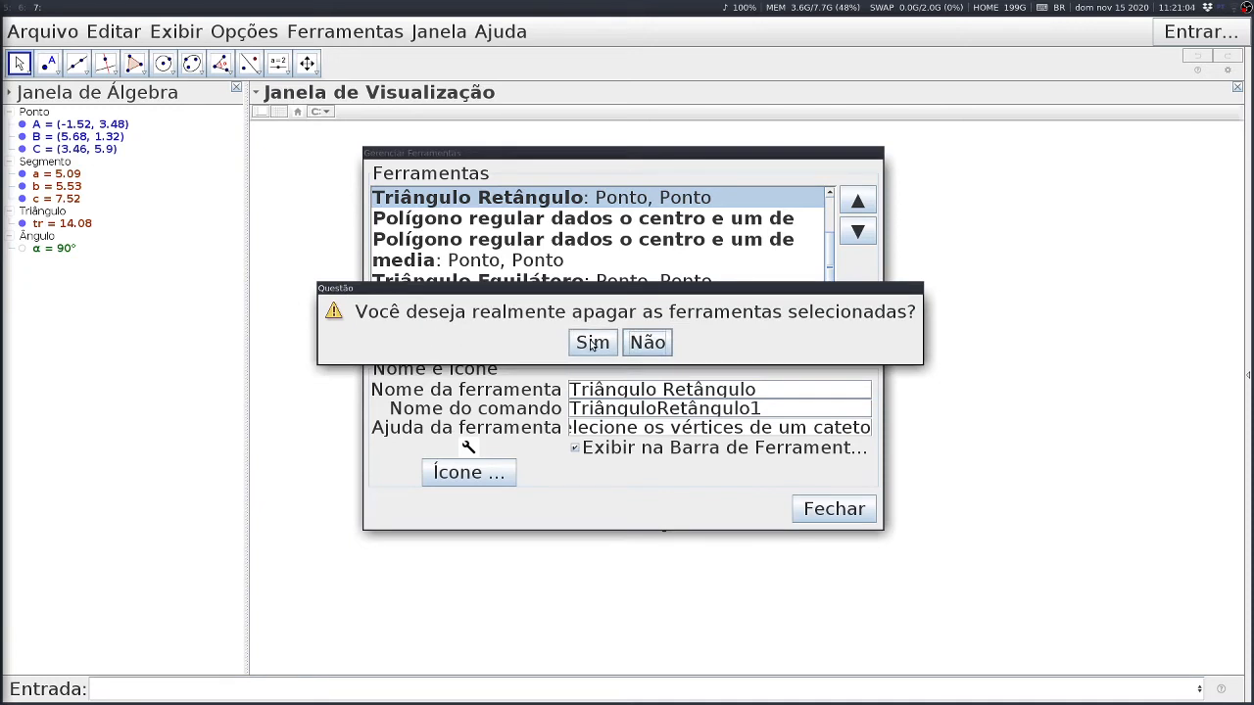
pyautogui.click(593, 343)
pyautogui.click(446, 306)
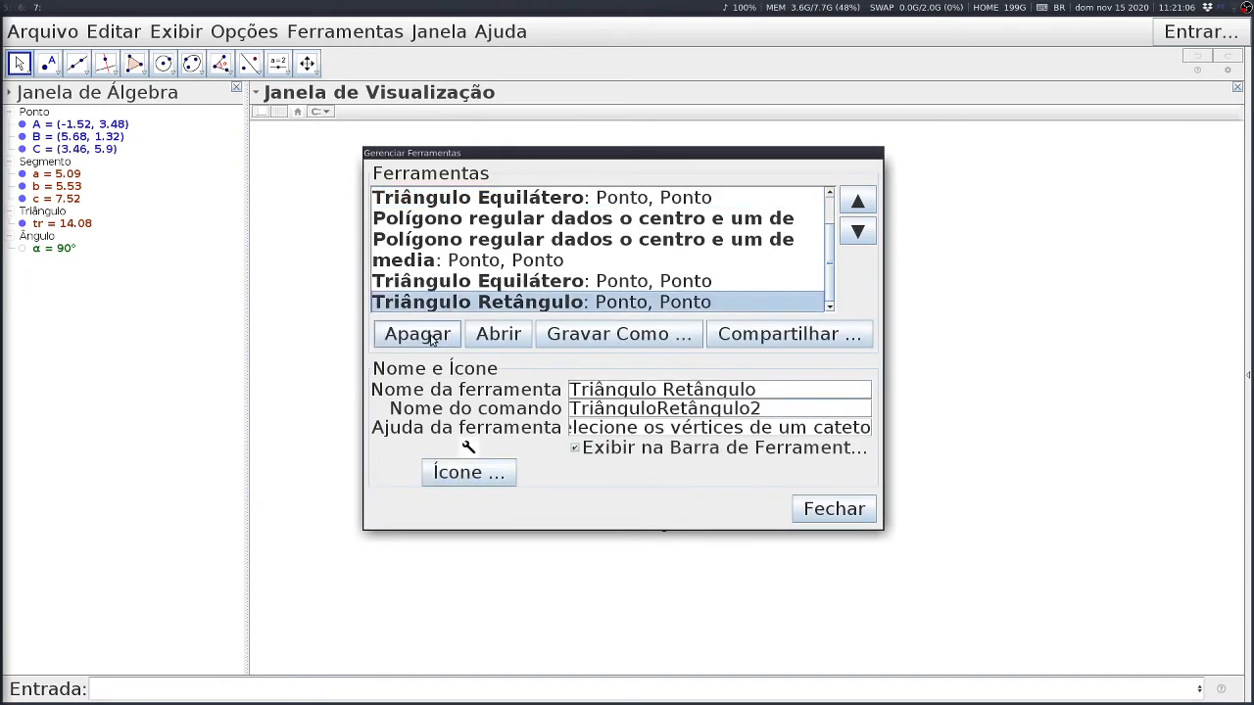
pyautogui.click(432, 338)
pyautogui.click(592, 343)
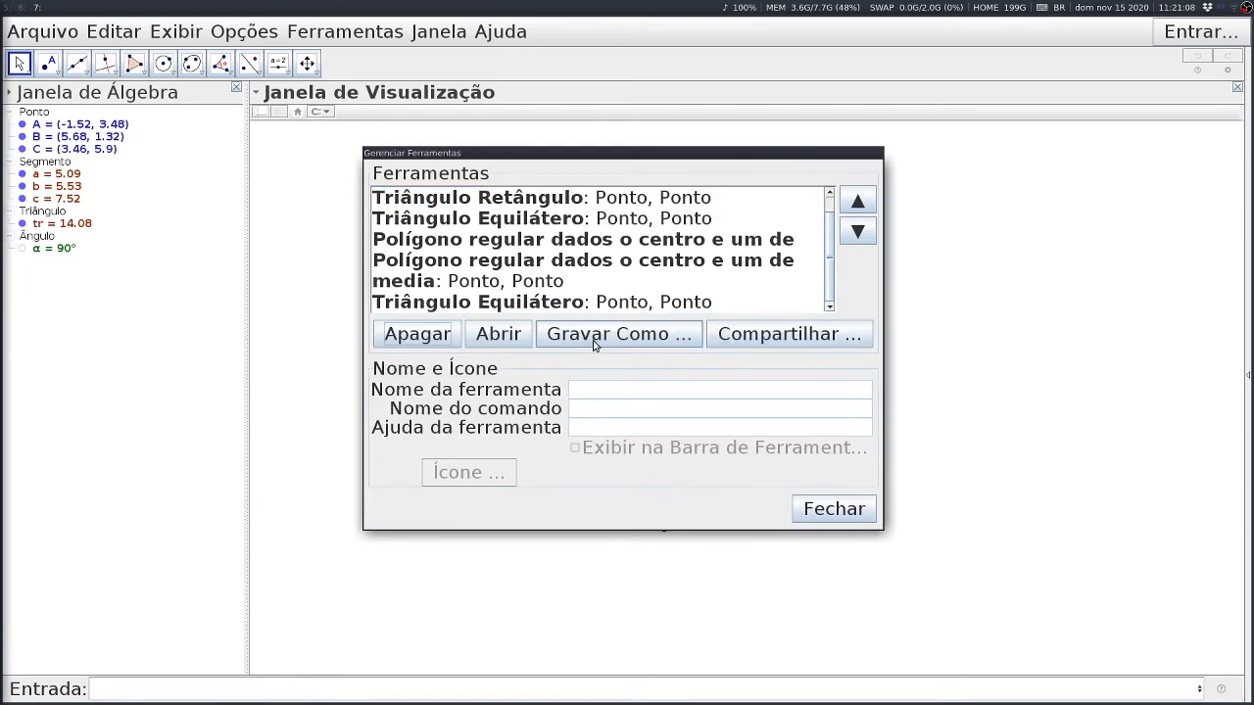
pyautogui.scroll(1, 423, 250)
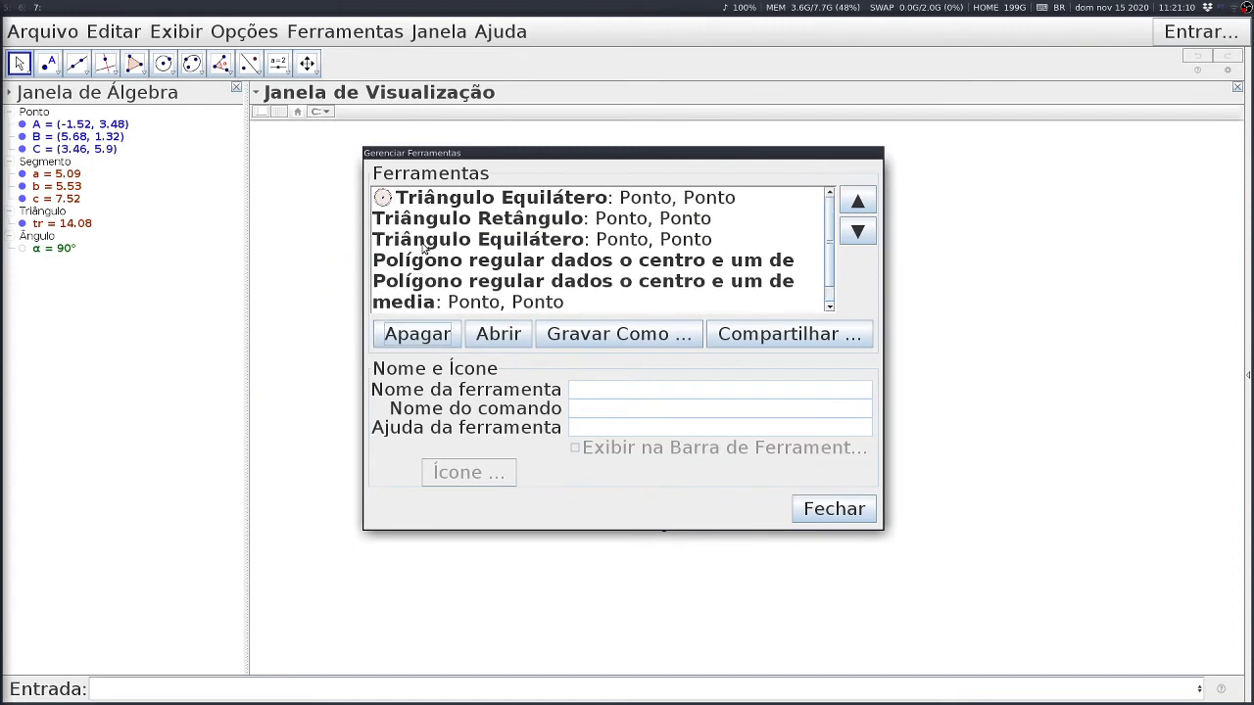
# - Delete the remaining Triângulo Retângulo tool with the command name TriânguloRetângulo and close the tool manager
pyautogui.click(422, 225)
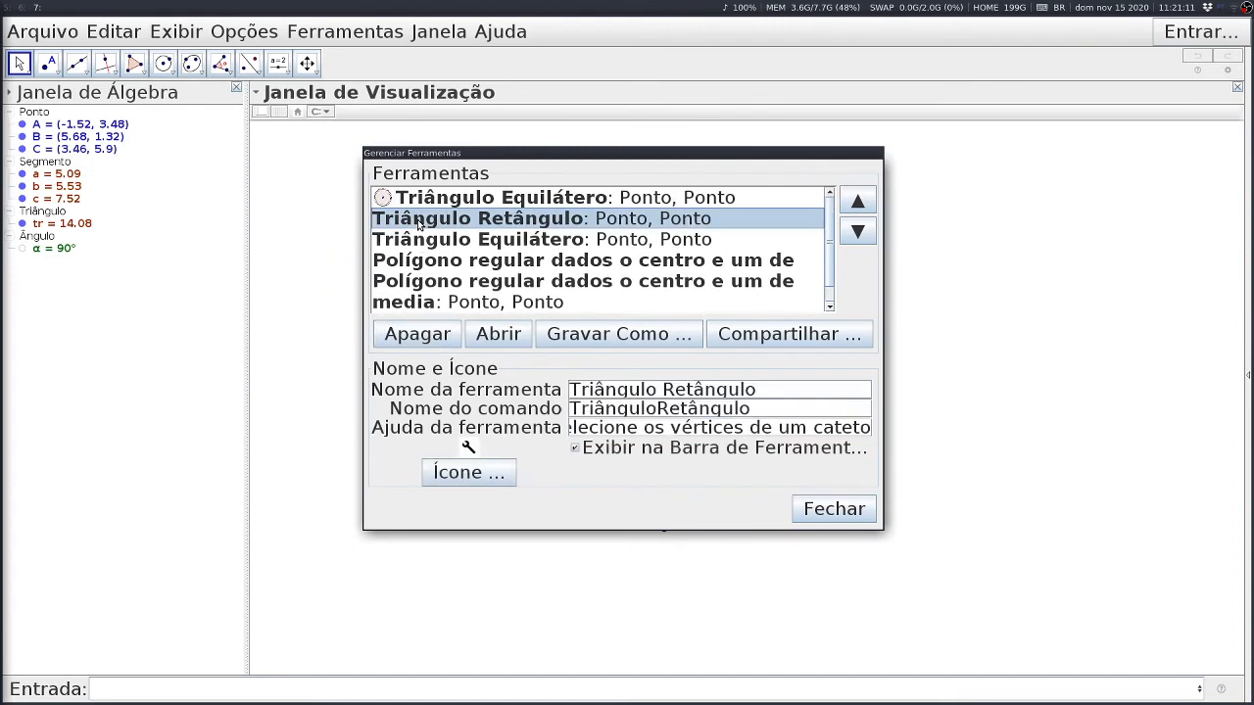
pyautogui.click(402, 333)
pyautogui.click(600, 345)
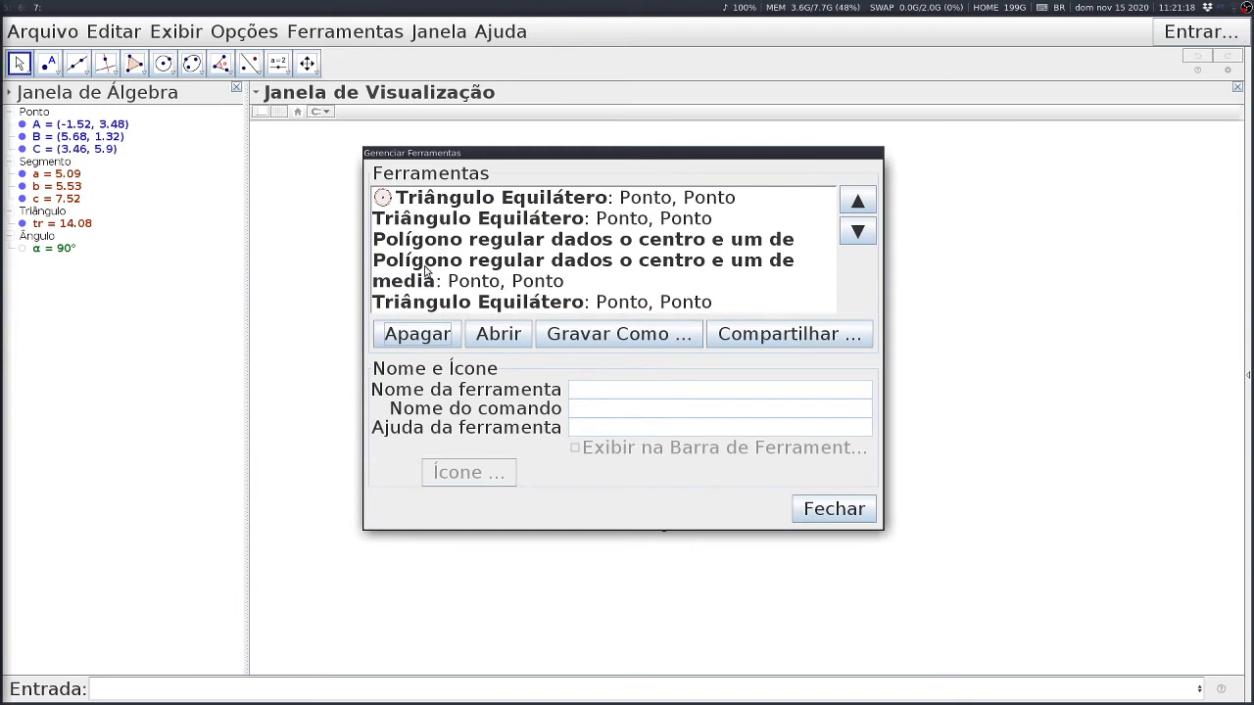
pyautogui.click(829, 510)
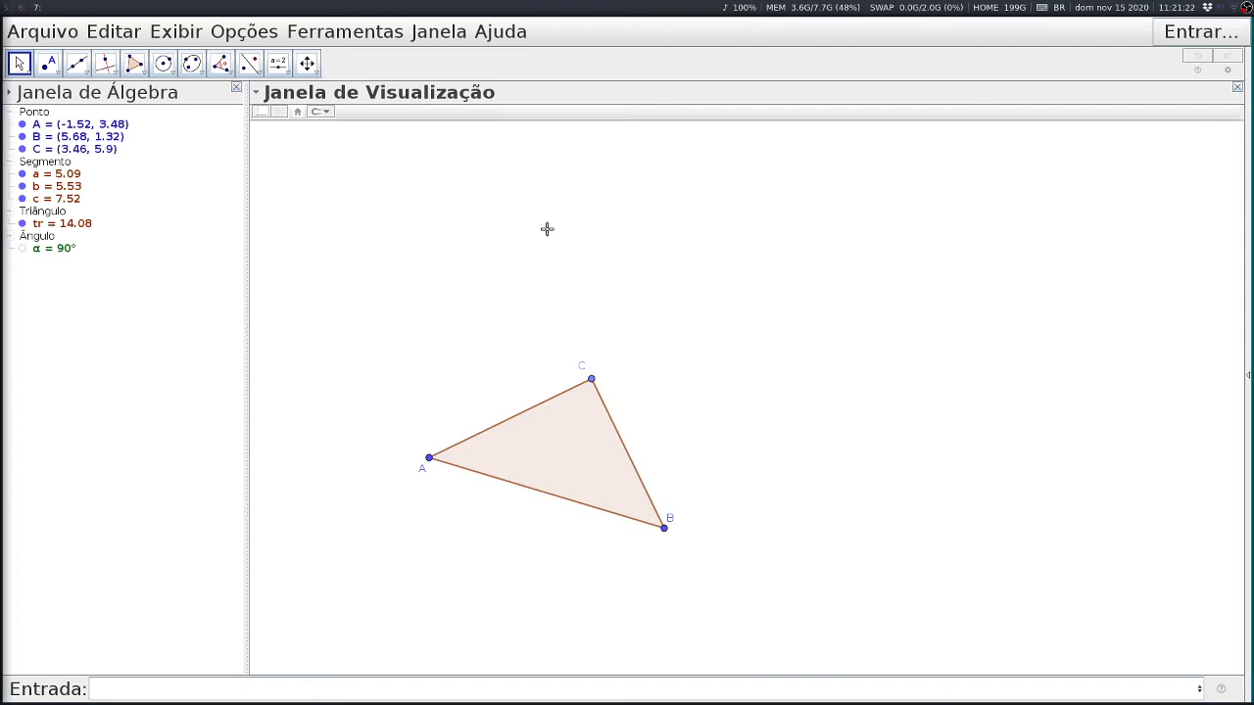
# - Start creating a new custom tool with triangle tr and point C as its output objects
pyautogui.click(308, 65)
pyautogui.click(342, 33)
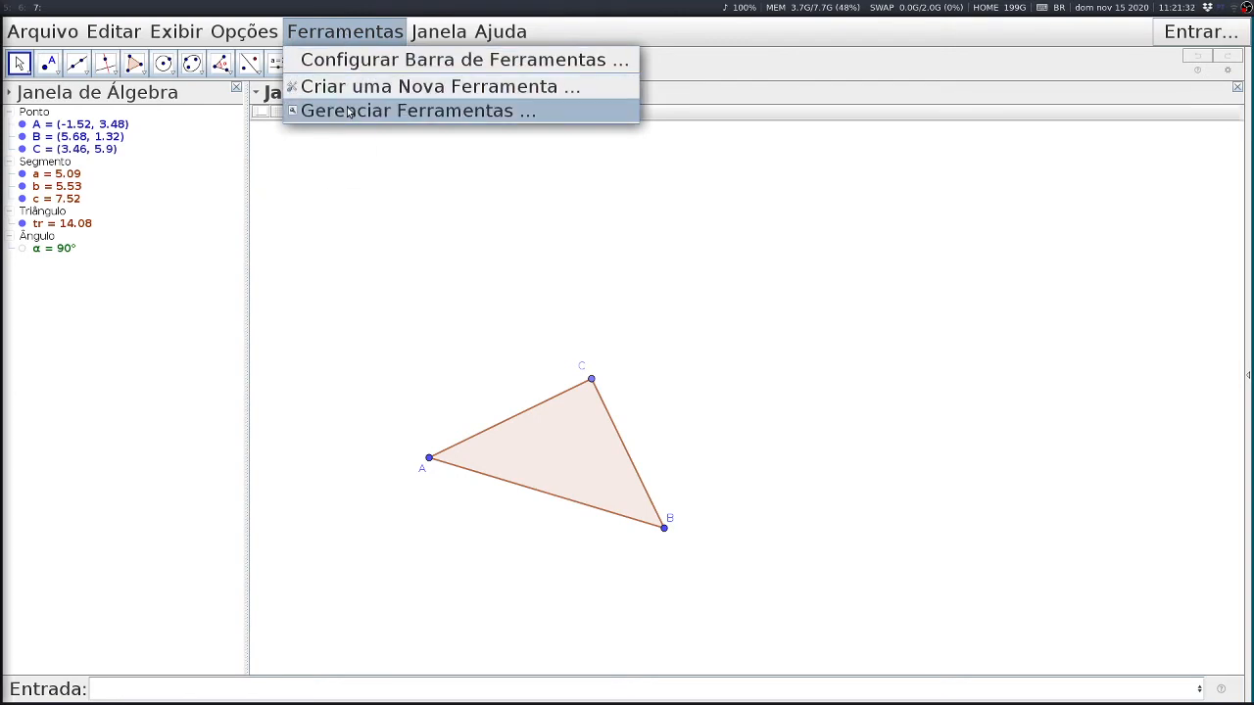
pyautogui.click(371, 87)
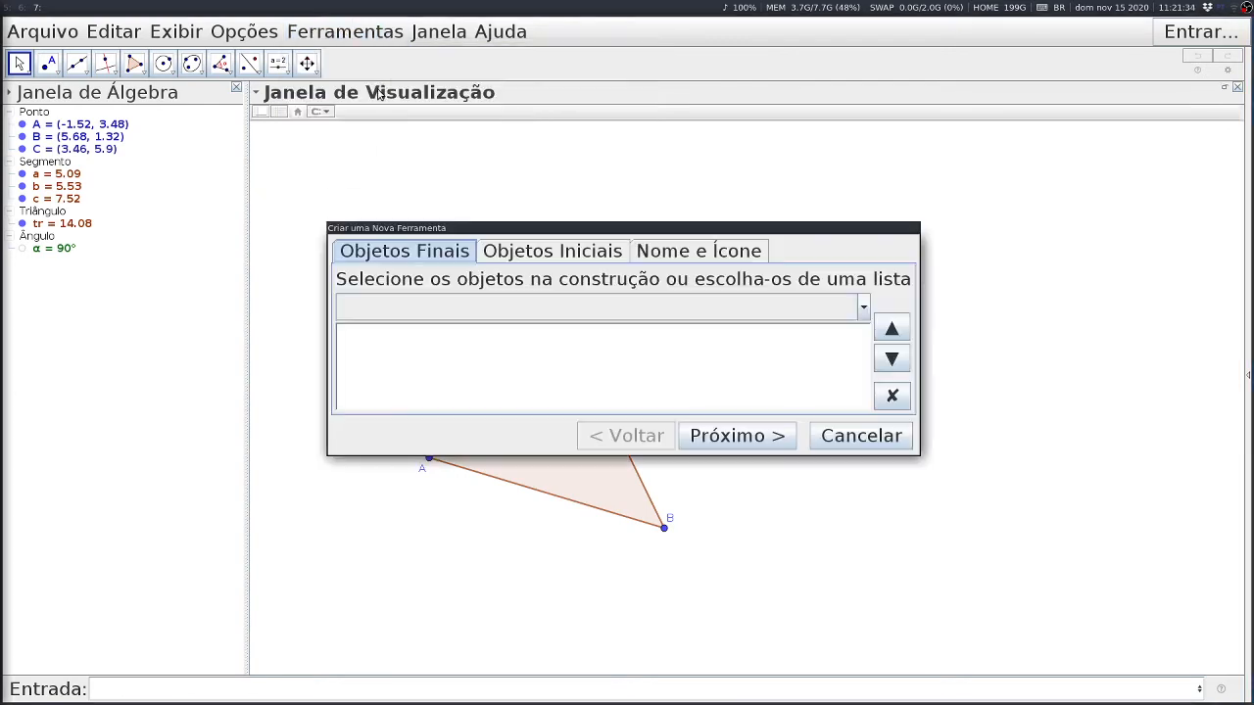
pyautogui.click(863, 307)
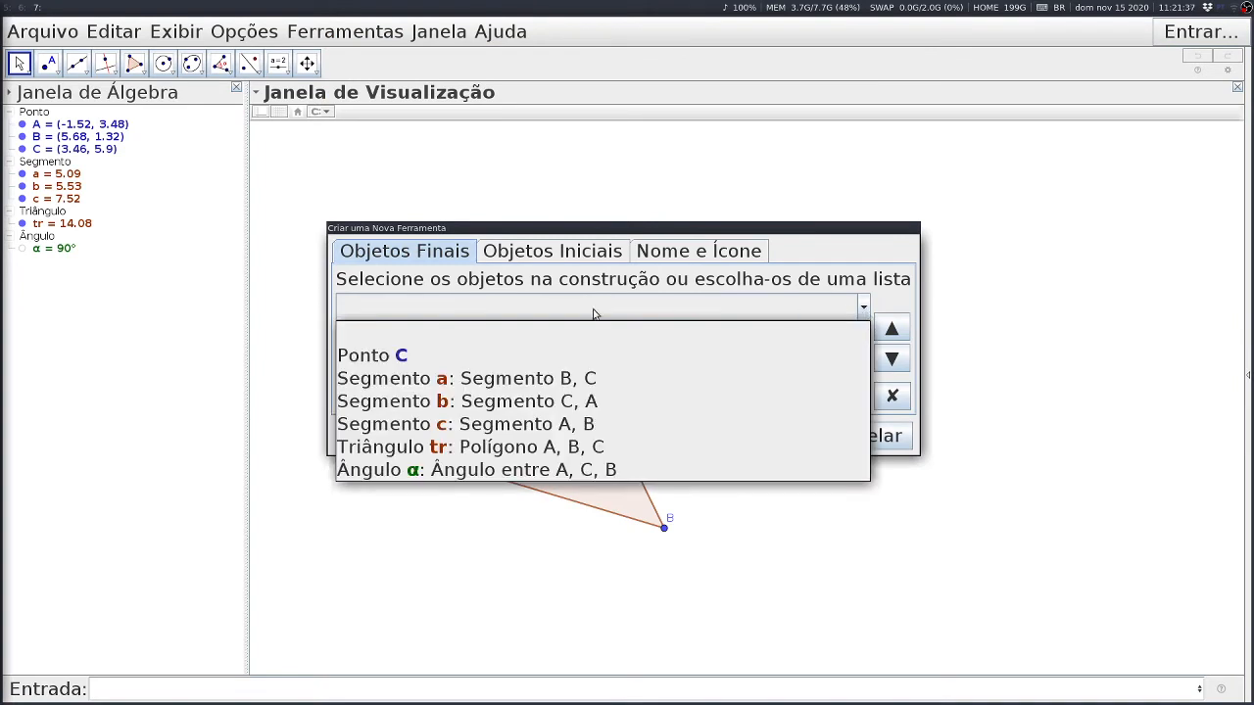
pyautogui.click(406, 448)
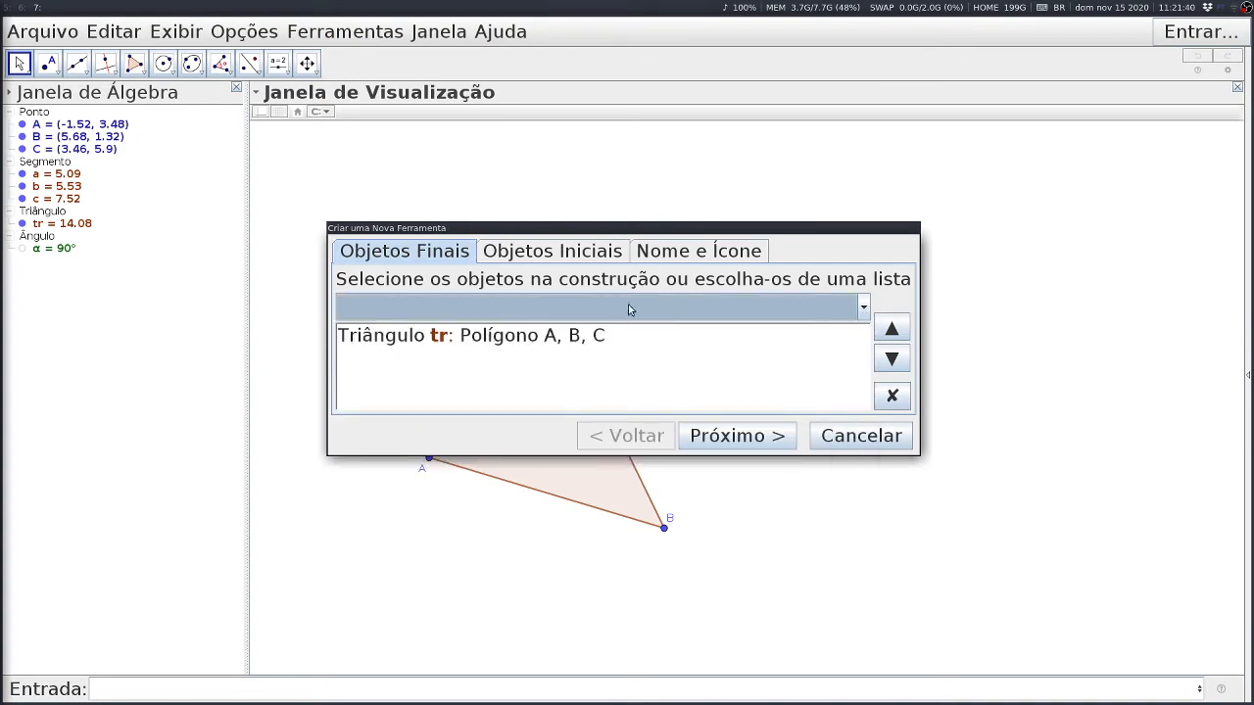
pyautogui.click(863, 309)
pyautogui.click(436, 356)
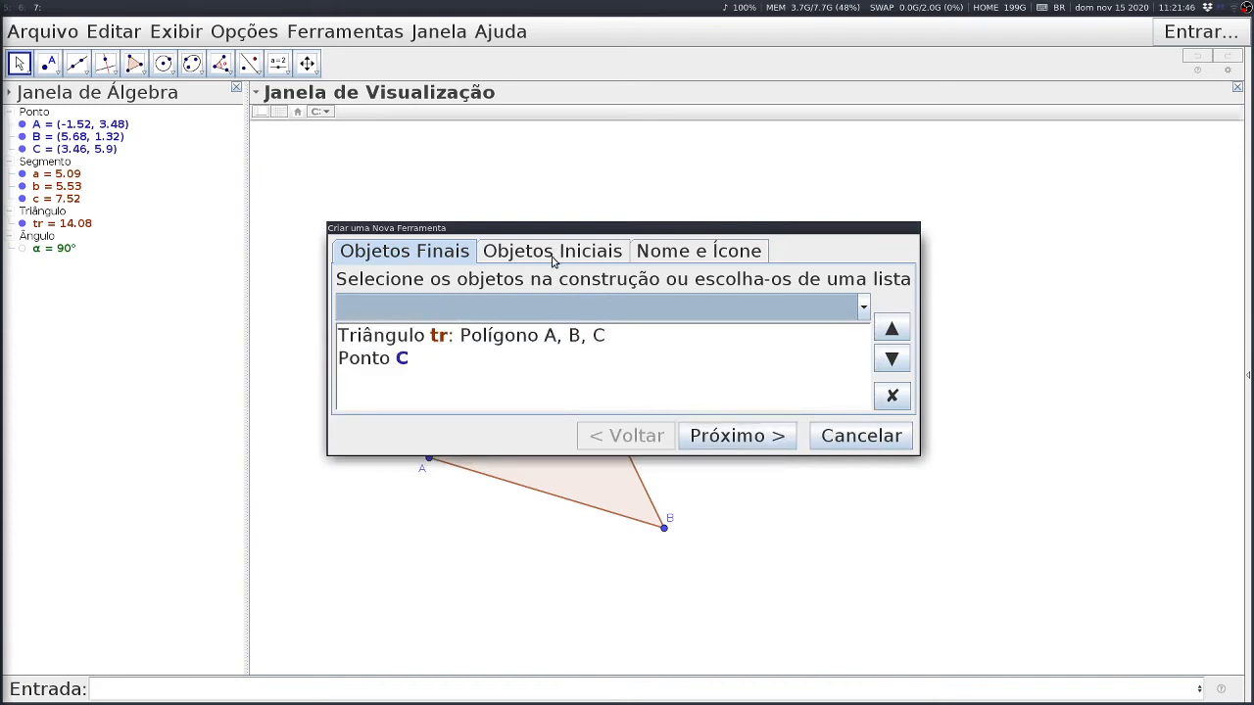
pyautogui.click(755, 443)
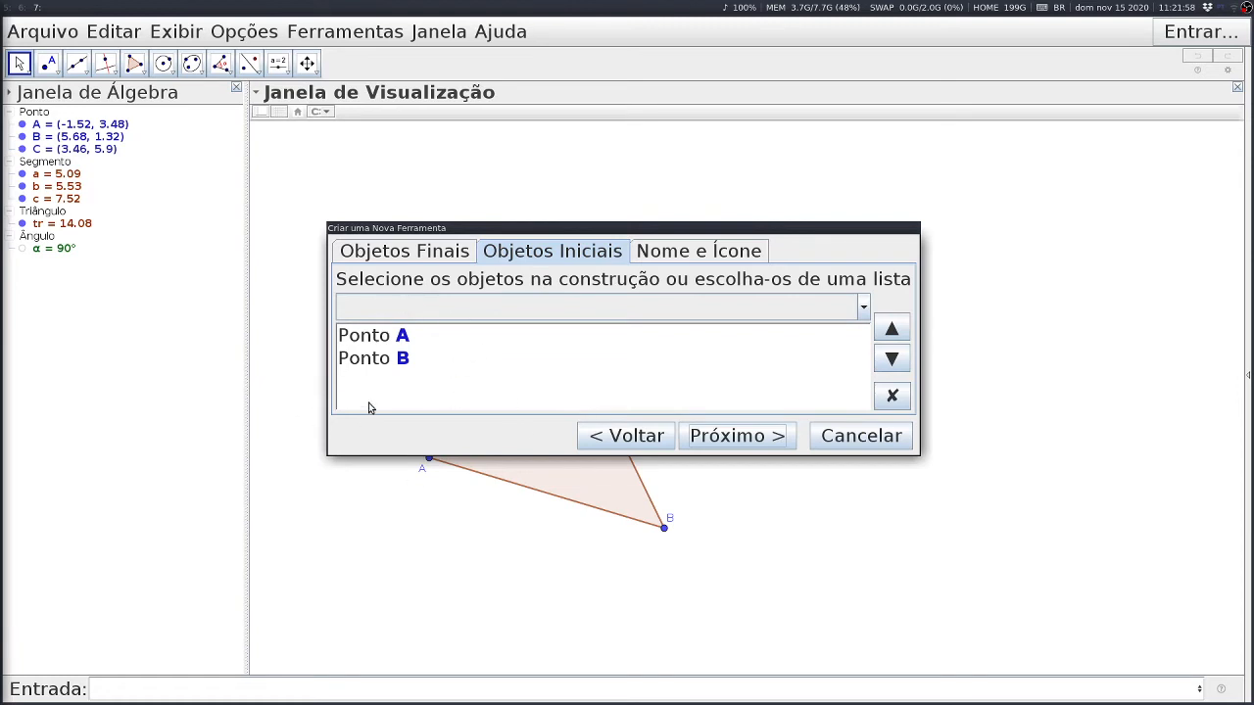
# - Accept points A and B as the input objects and name the new tool Triângulo Retângulo
pyautogui.click(745, 436)
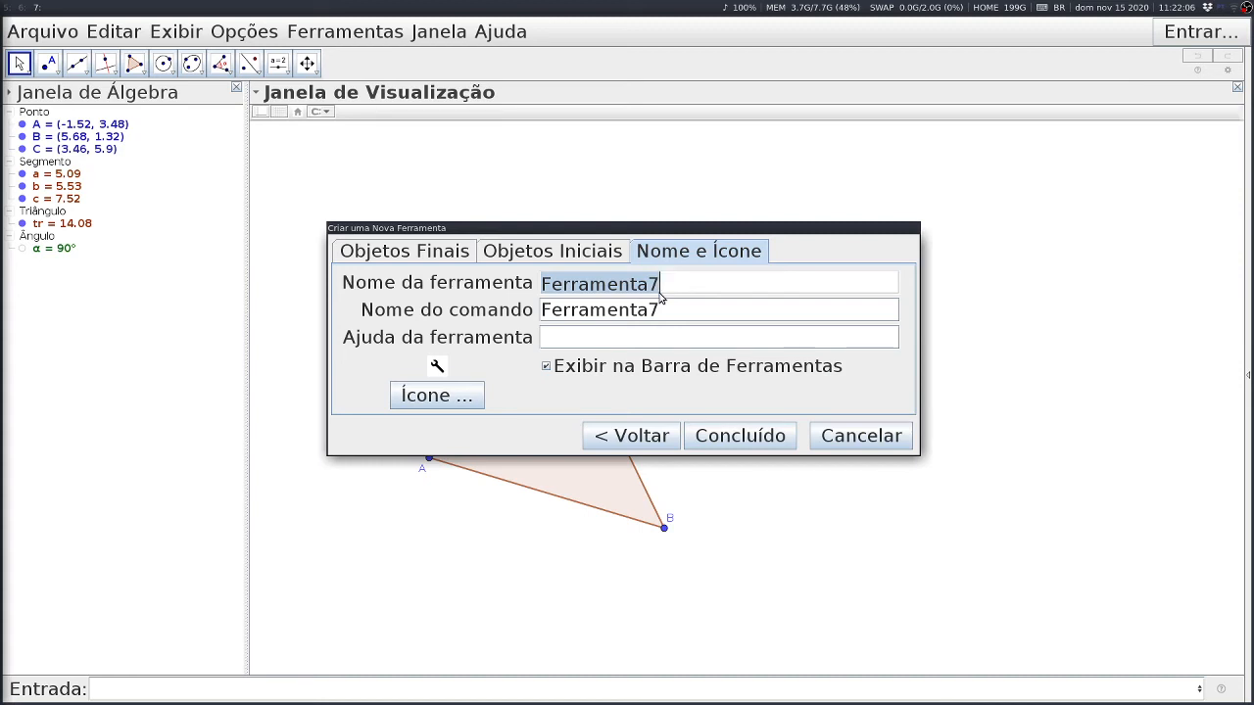
pyautogui.write('Tr')
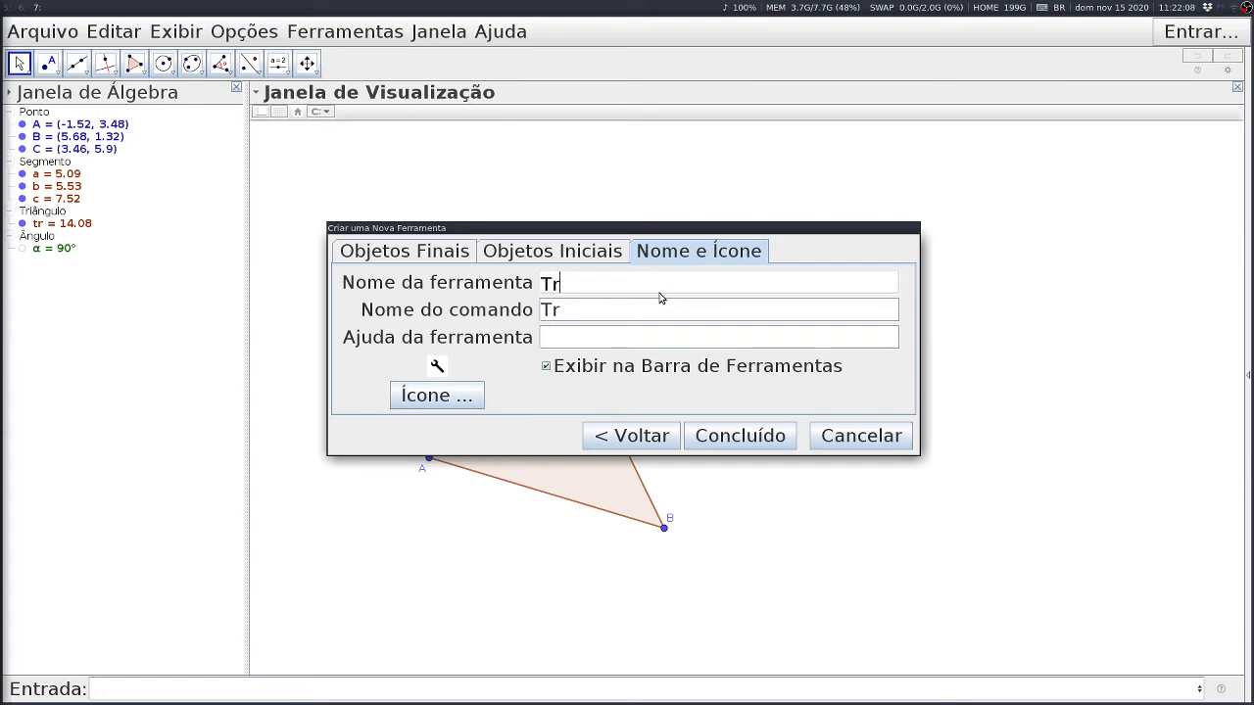
pyautogui.write('iângulo')
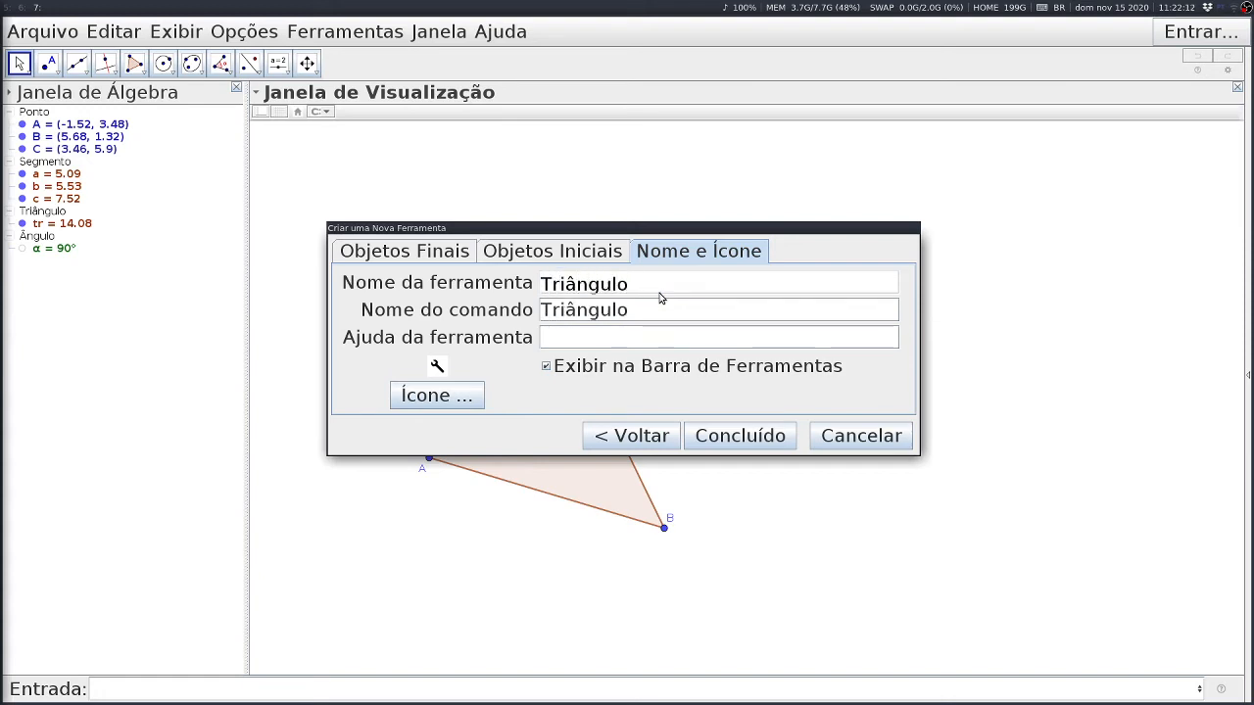
pyautogui.write(' Retângulo')
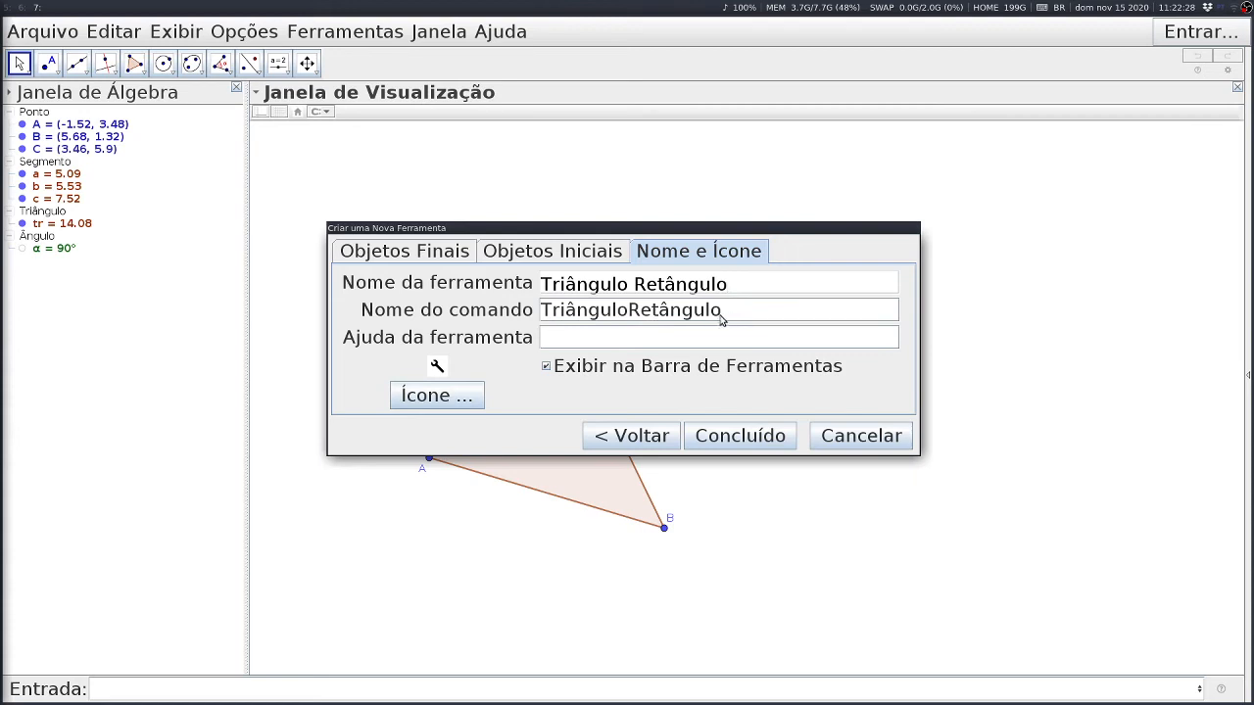
pyautogui.click(547, 253)
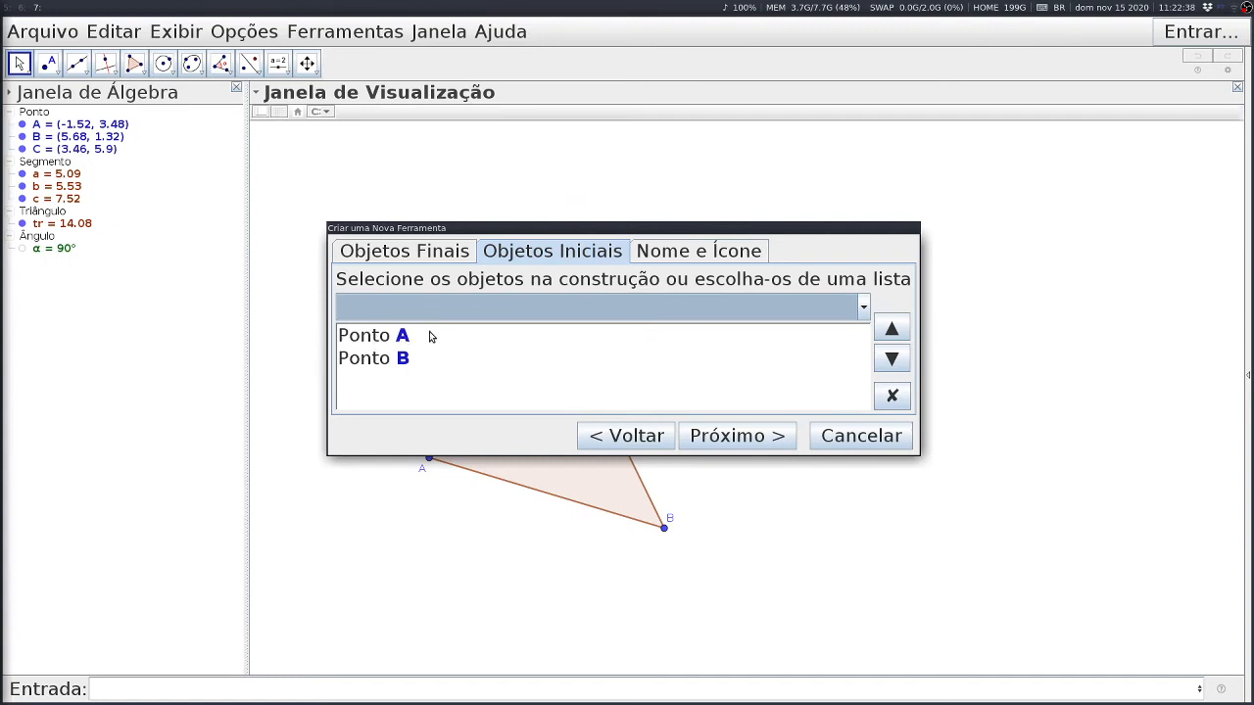
pyautogui.click(688, 252)
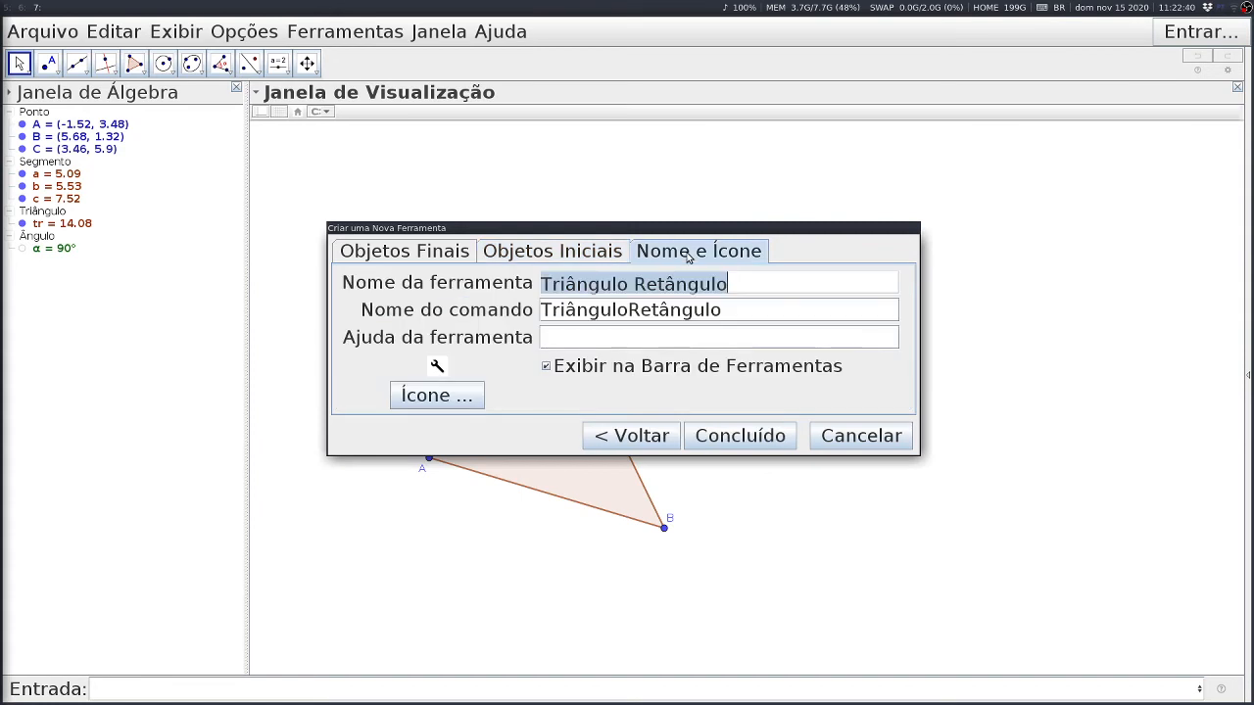
# - Set the new tool's help text to "Selecione os vértices da hipotenusa"
pyautogui.click(549, 340)
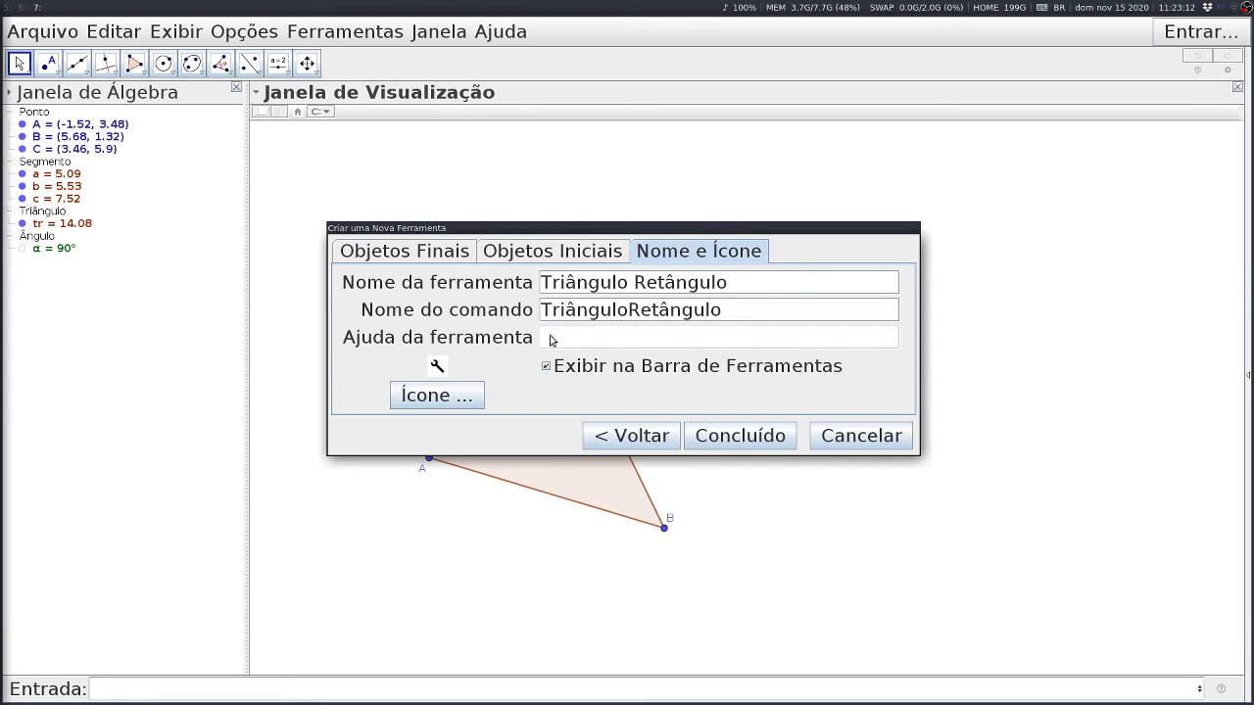
pyautogui.click(542, 254)
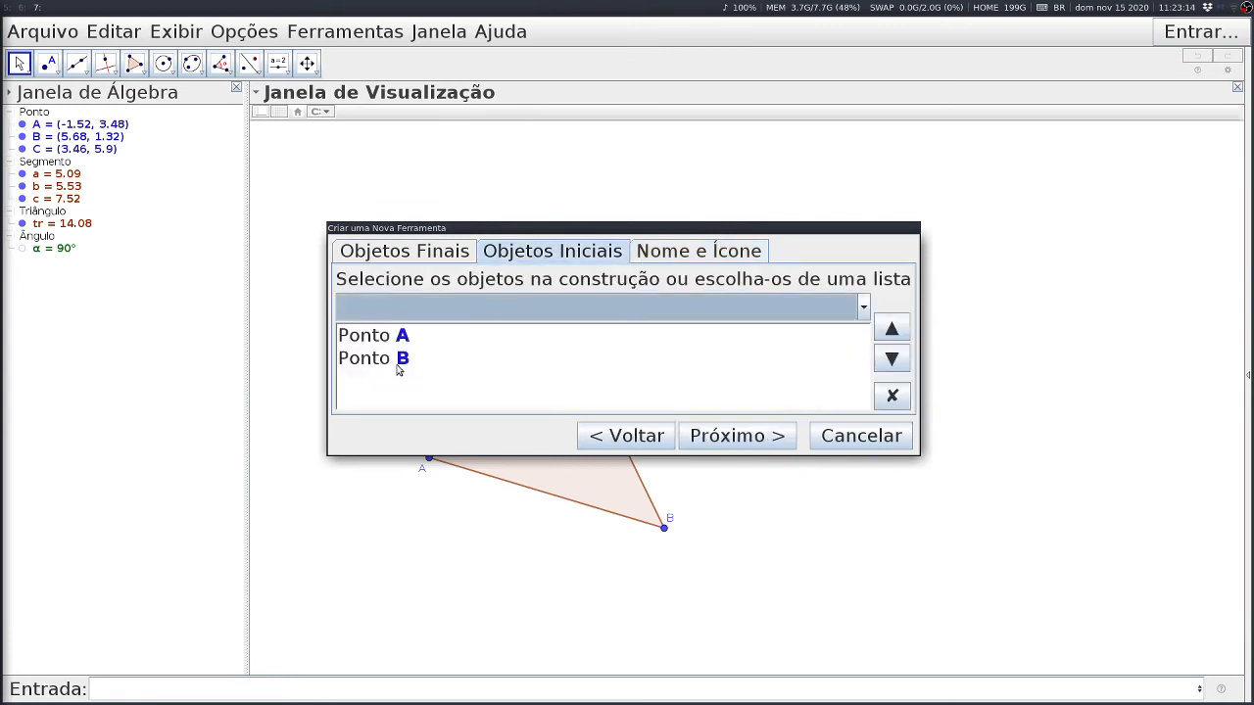
pyautogui.click(676, 249)
pyautogui.click(561, 337)
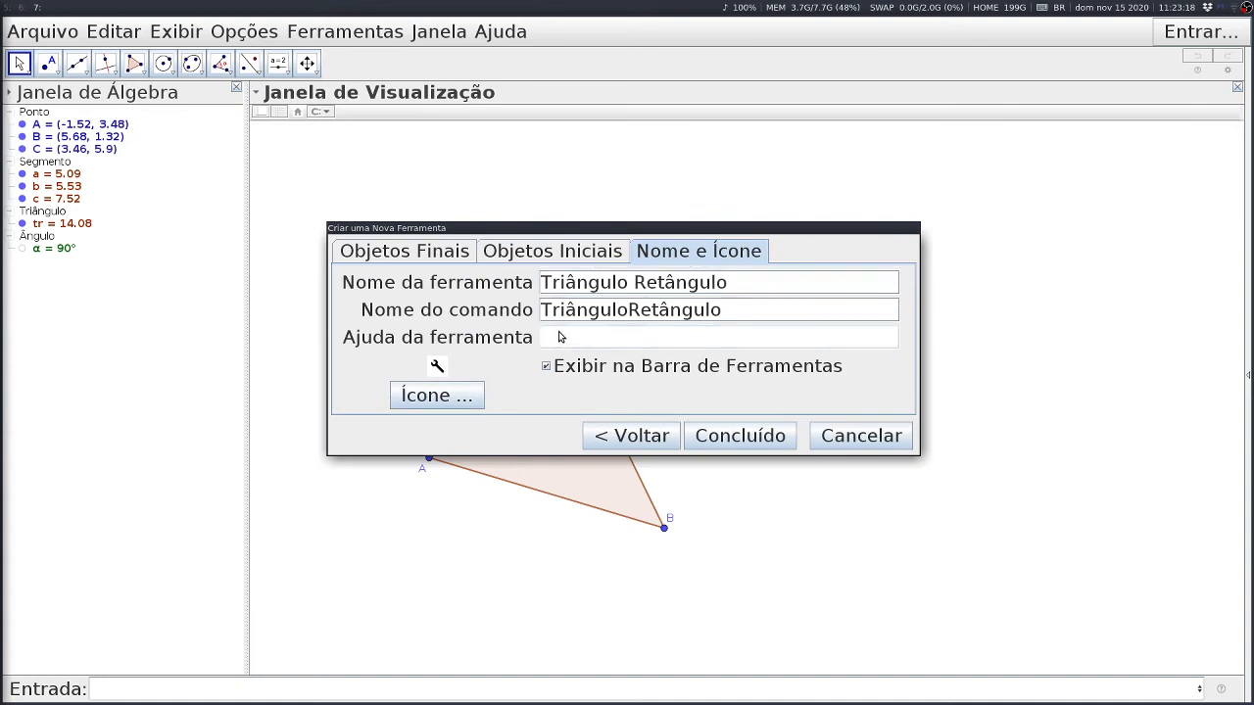
pyautogui.write('Selecione os vér')
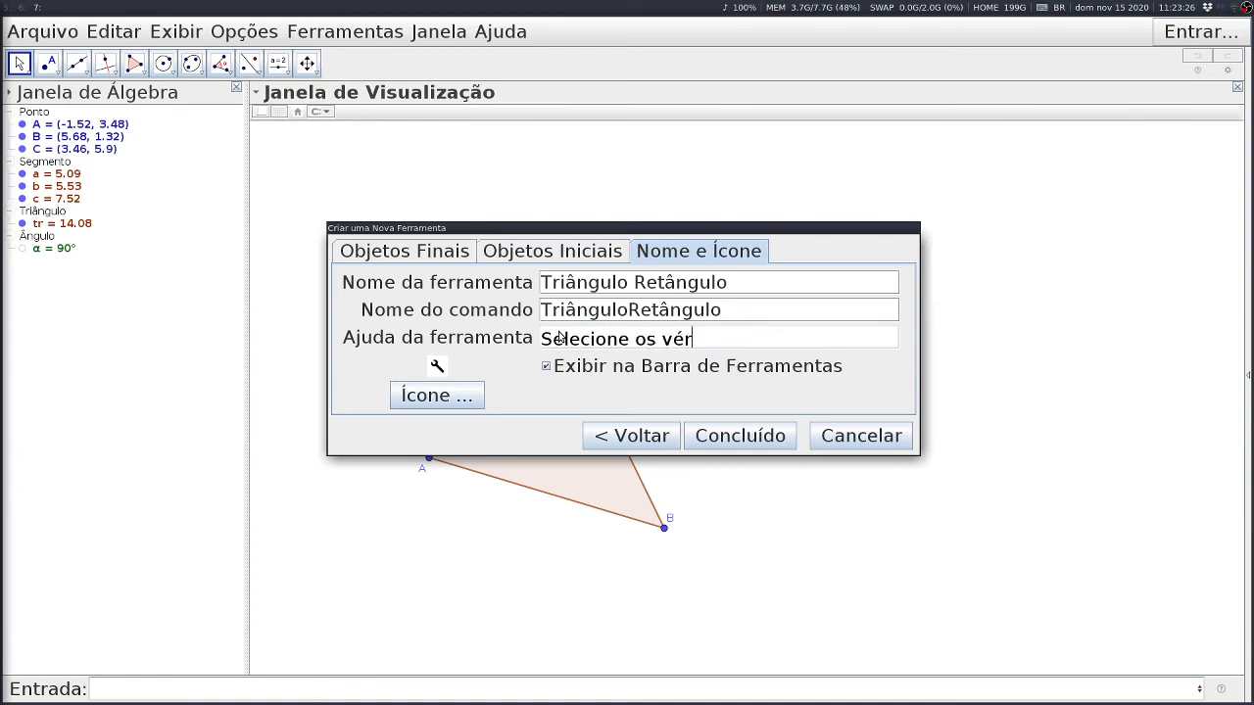
pyautogui.write('tices')
pyautogui.press('BackSpace')
pyautogui.write('ices da hipot')
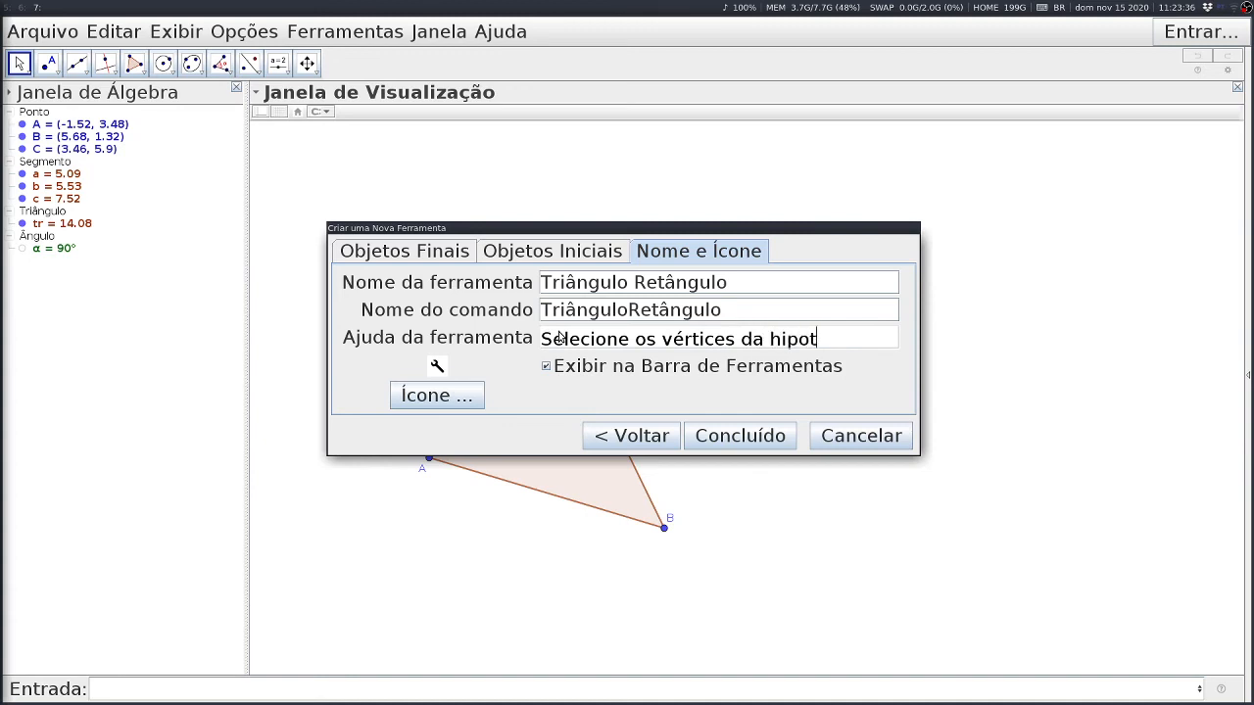
pyautogui.write('enusa')
# - Assign triangulo-retangulo.png as the tool's icon and finish creating the tool
pyautogui.click(437, 392)
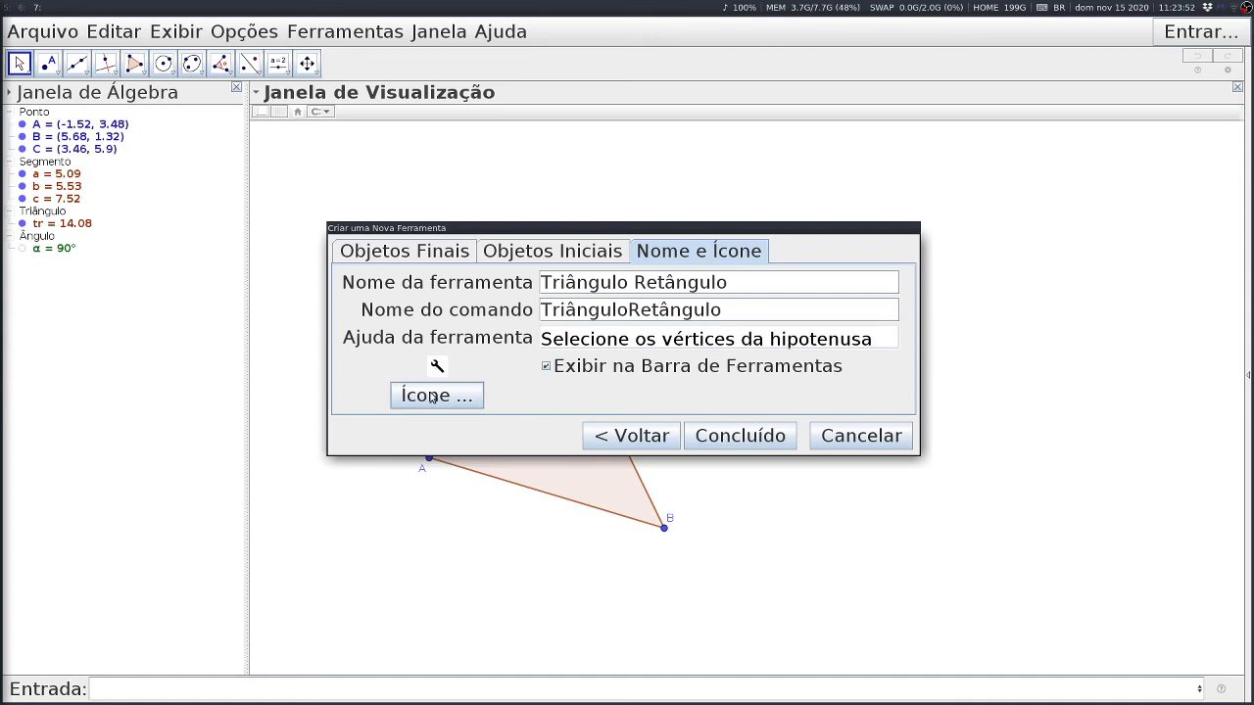
pyautogui.click(339, 306)
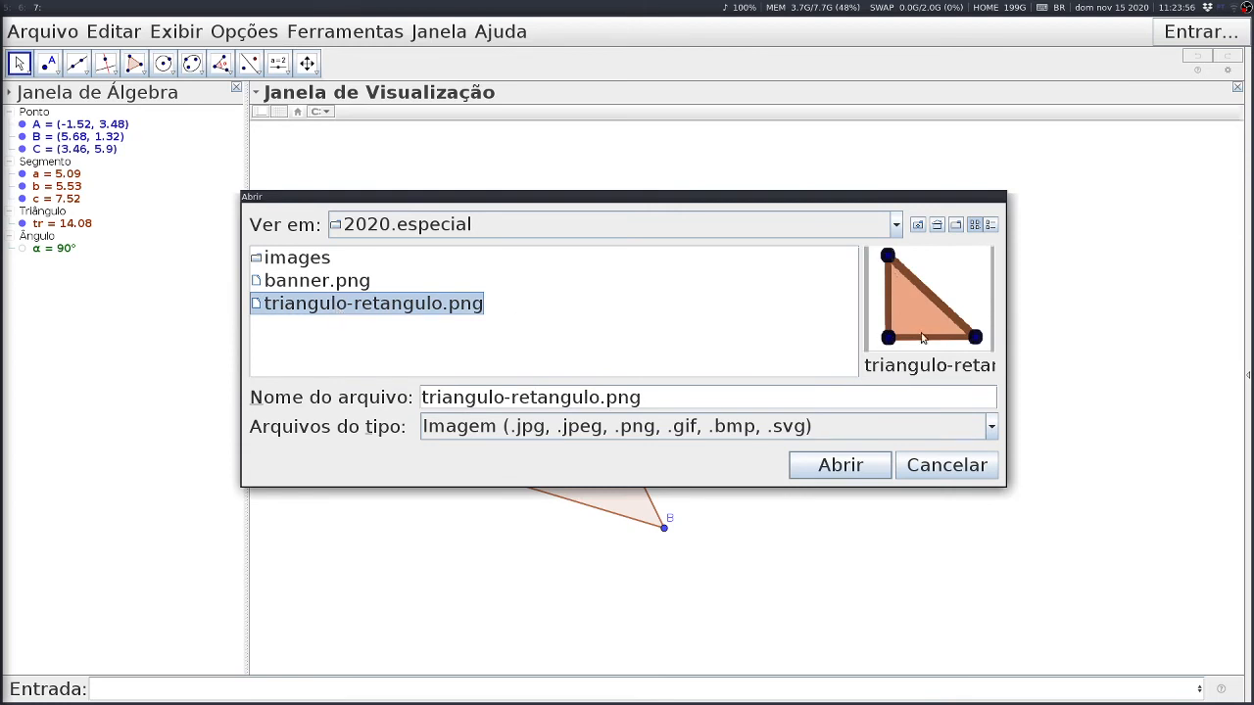
pyautogui.click(849, 471)
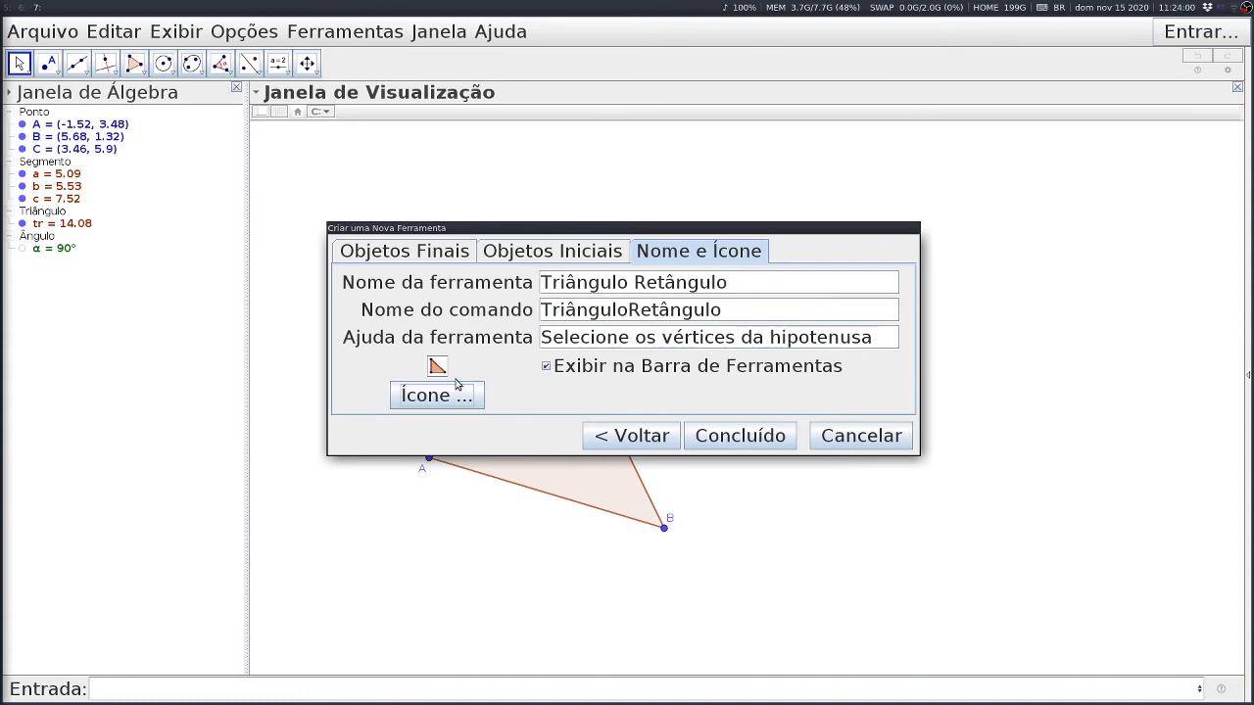
pyautogui.click(749, 441)
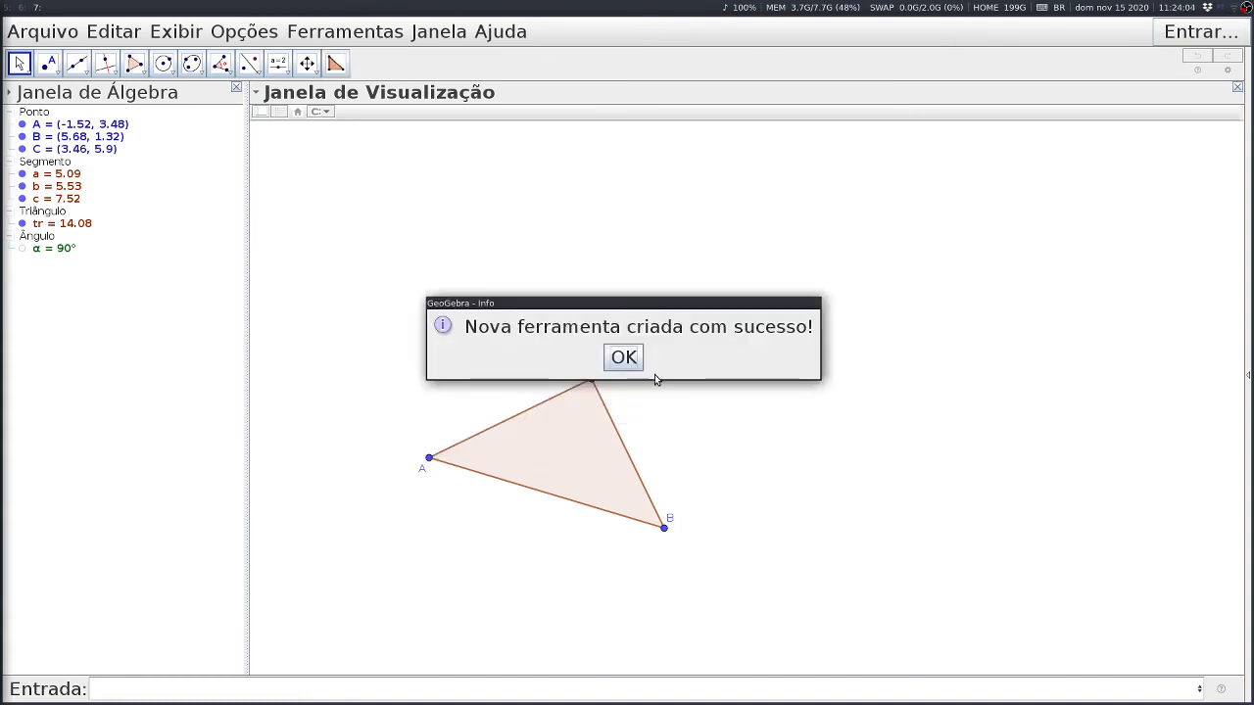
pyautogui.click(625, 358)
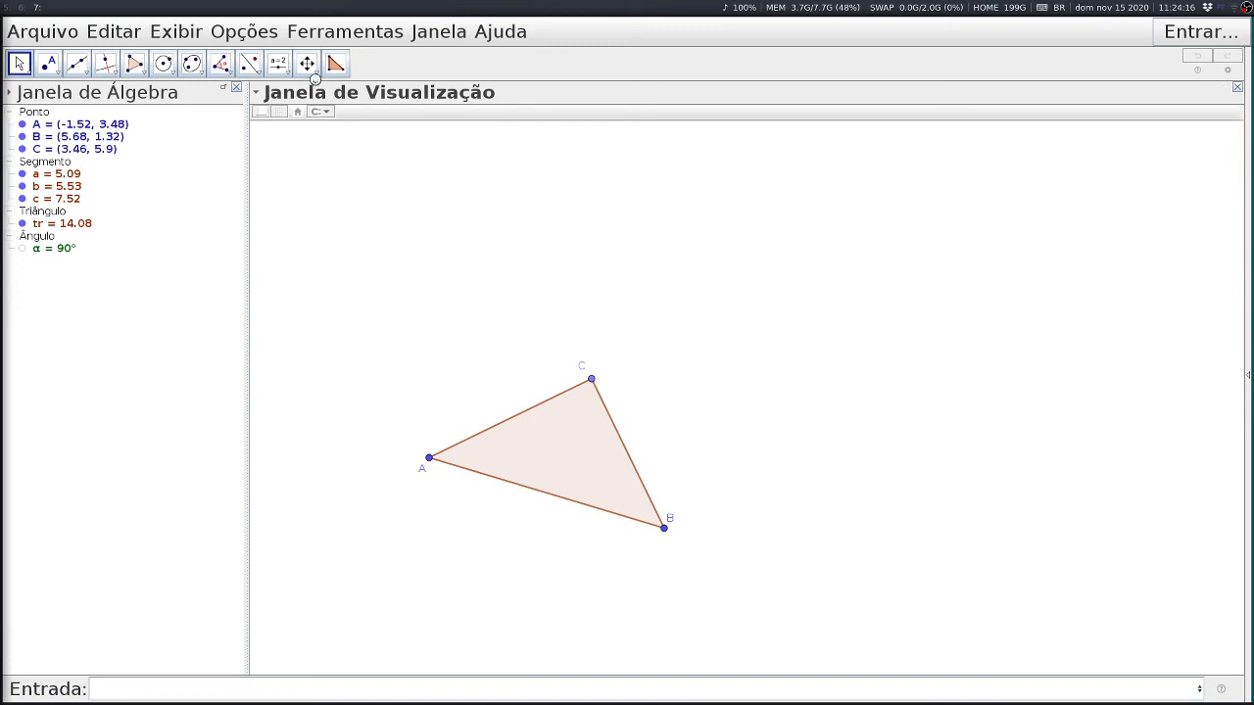
# - Draw a triangle with the Triângulo Retângulo tool, placing its hypotenuse endpoints at about (8.1, 7.06) and (14.46, 6.28)
pyautogui.click(335, 64)
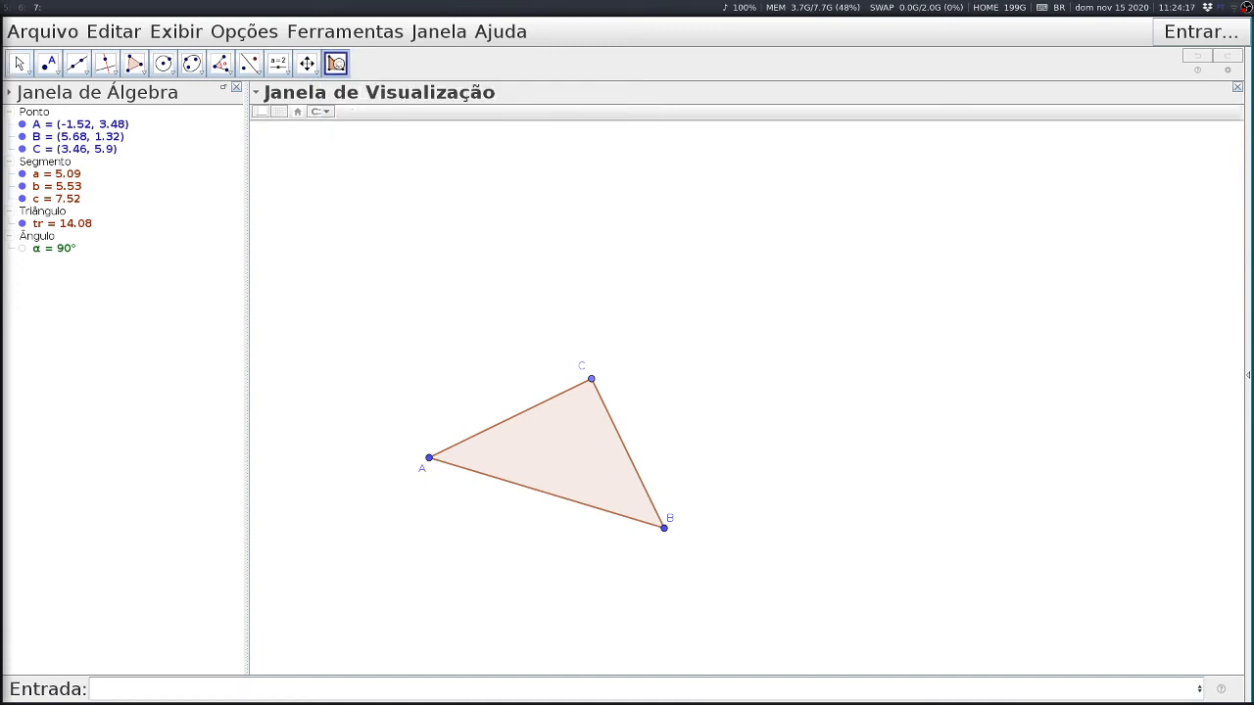
pyautogui.click(743, 341)
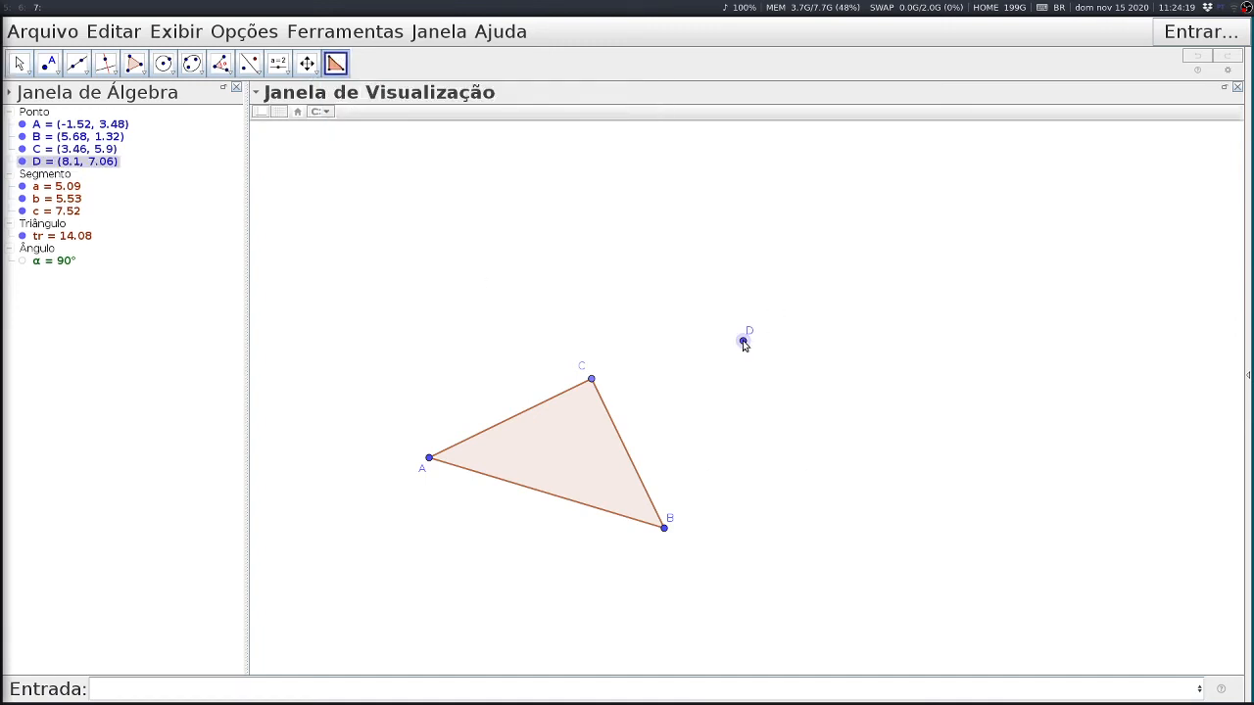
pyautogui.click(950, 366)
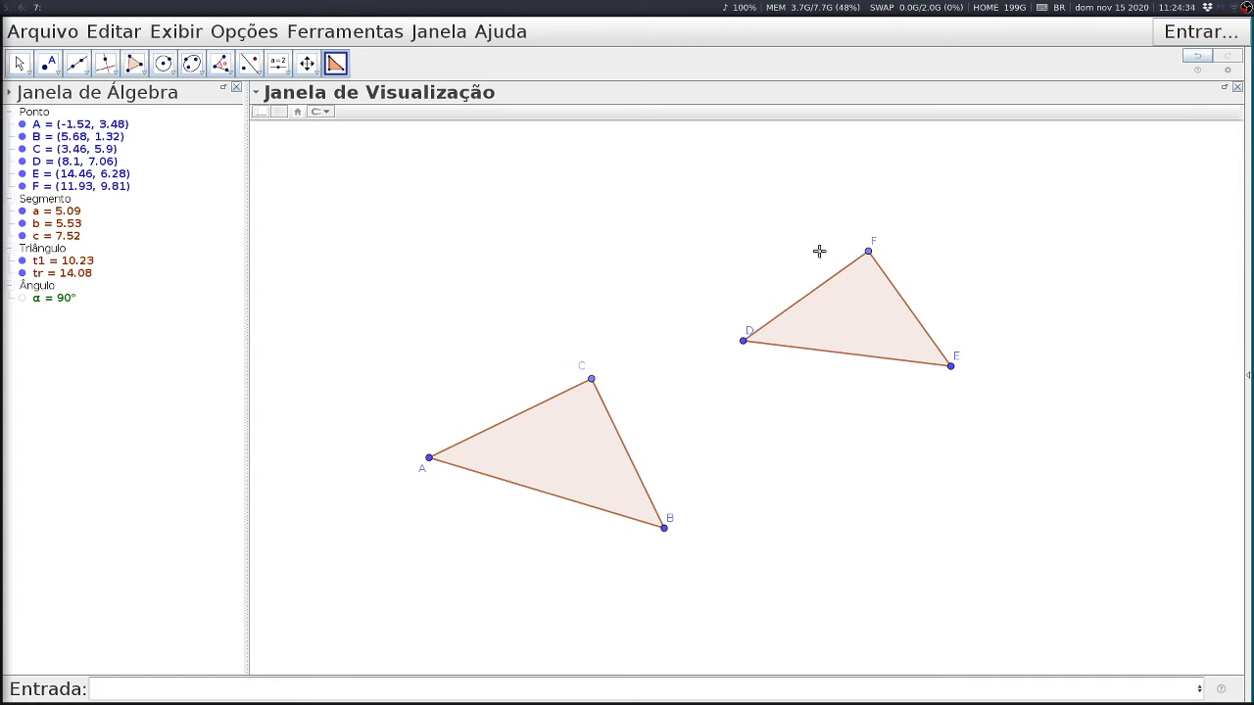
pyautogui.press('Escape')
# - Move vertices D, E and F of the new triangle to about (10.32, 5.72), (17.98, 7.58) and (12.45, 10.21)
pyautogui.moveTo(868, 253); pyautogui.dragTo(848, 314)
pyautogui.moveTo(745, 343); pyautogui.dragTo(822, 387)
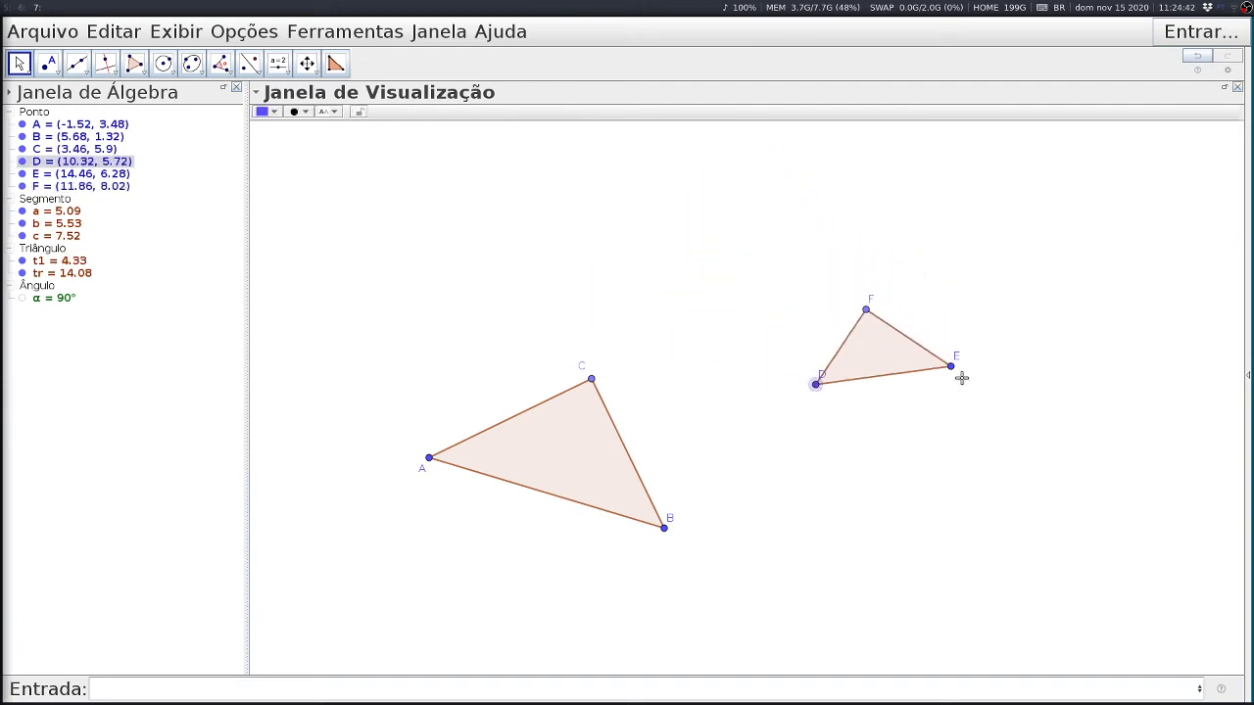
pyautogui.moveTo(951, 364); pyautogui.dragTo(1066, 325)
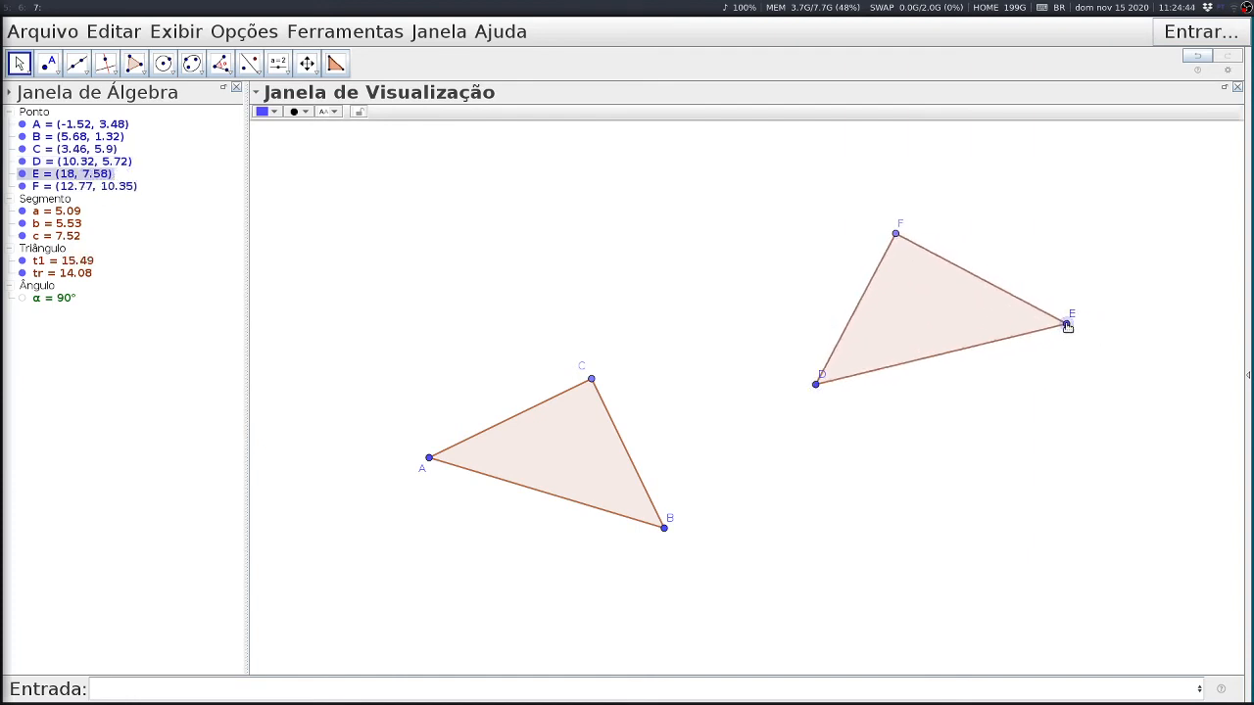
pyautogui.moveTo(898, 239); pyautogui.dragTo(828, 328)
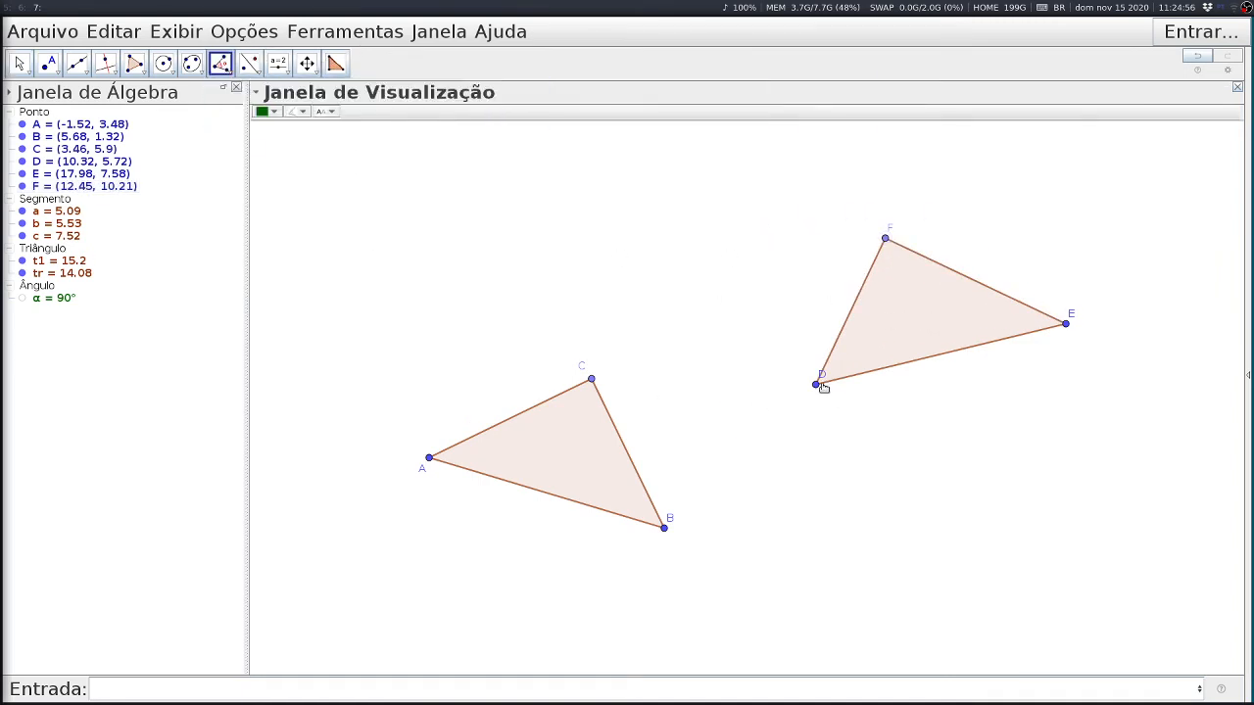
# - Measure the new triangle's angle at vertex F through points D, F and E
pyautogui.click(818, 386)
pyautogui.click(886, 239)
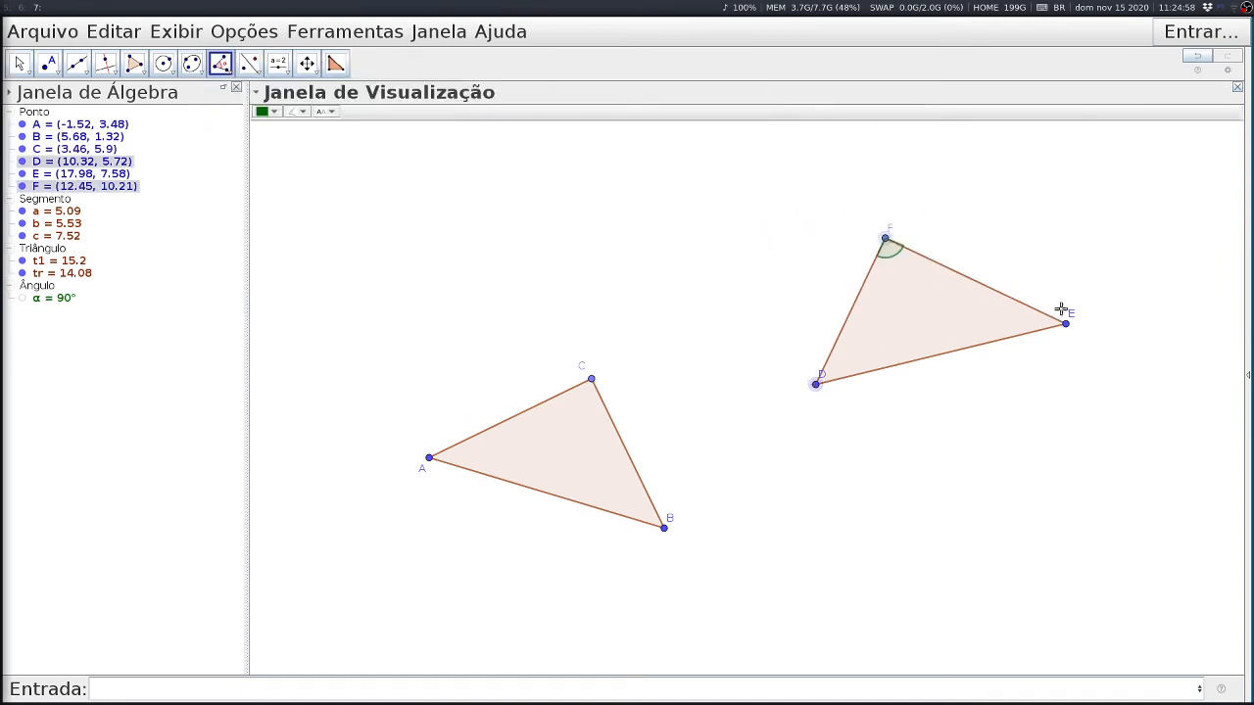
pyautogui.click(1067, 324)
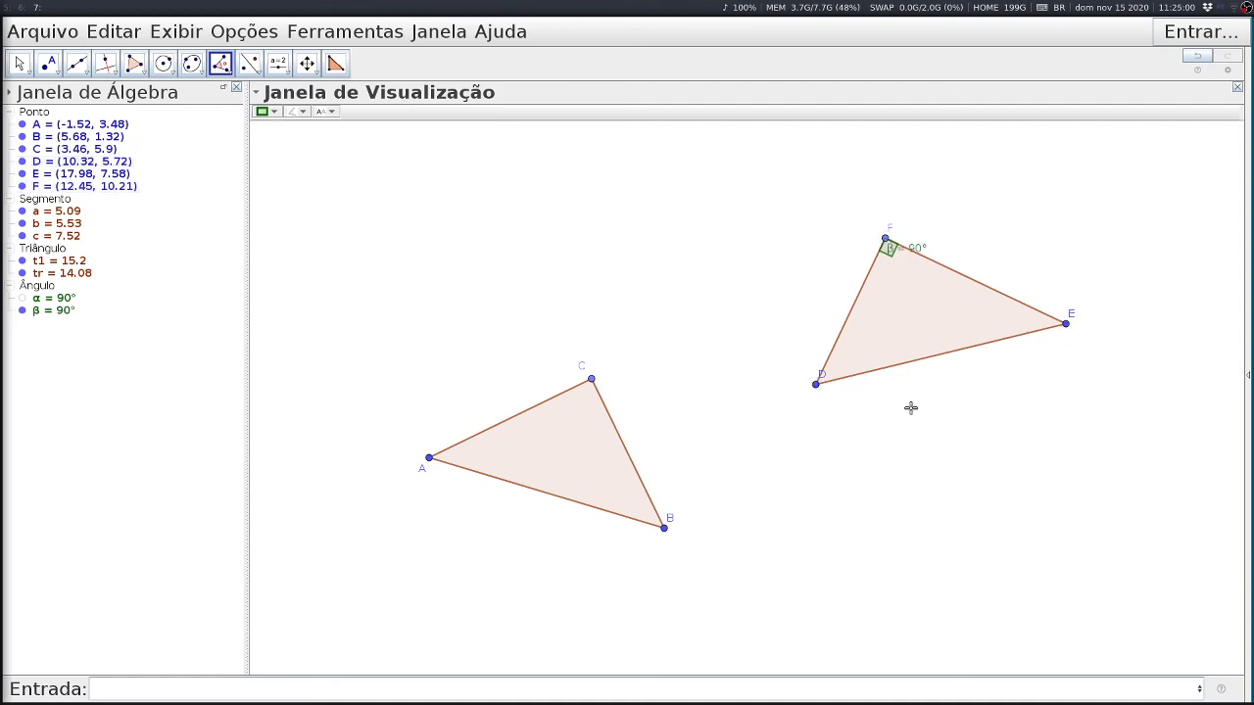
pyautogui.press('Escape')
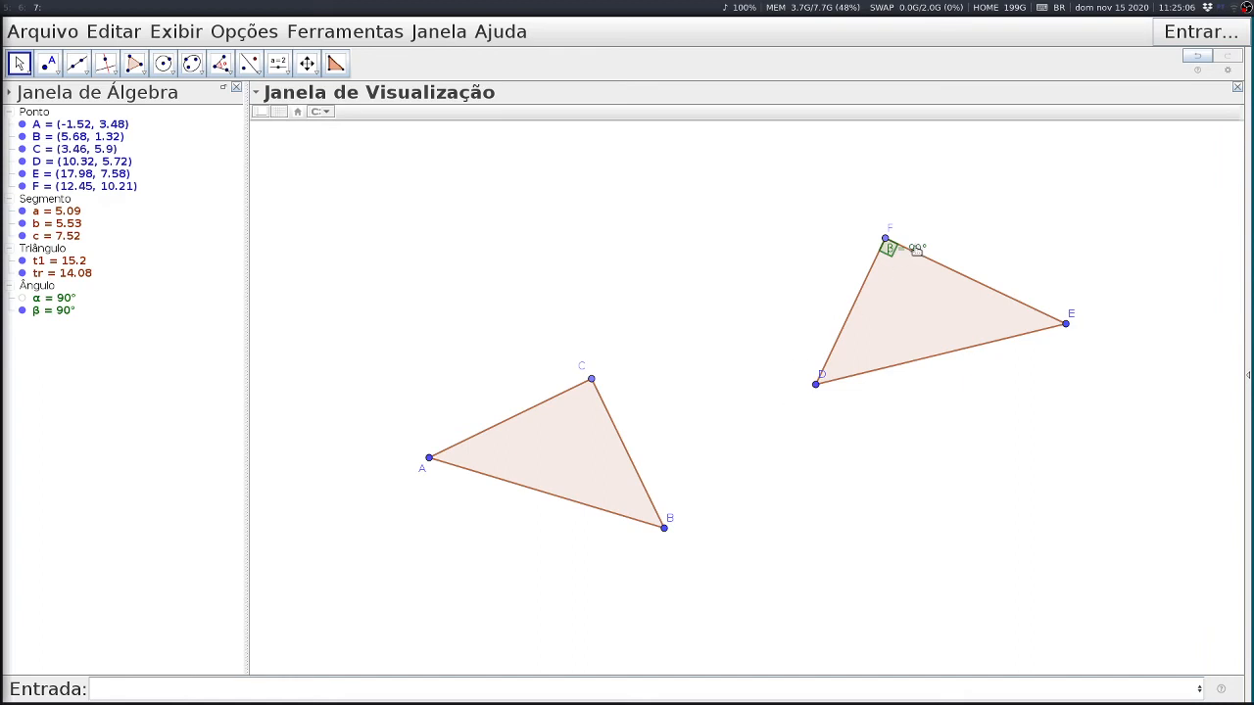
# - Move the angle label outside the triangle above F, and reposition vertex F at about (11.04, 9.07)
pyautogui.moveTo(916, 250); pyautogui.dragTo(882, 210)
pyautogui.moveTo(886, 239); pyautogui.dragTo(894, 317)
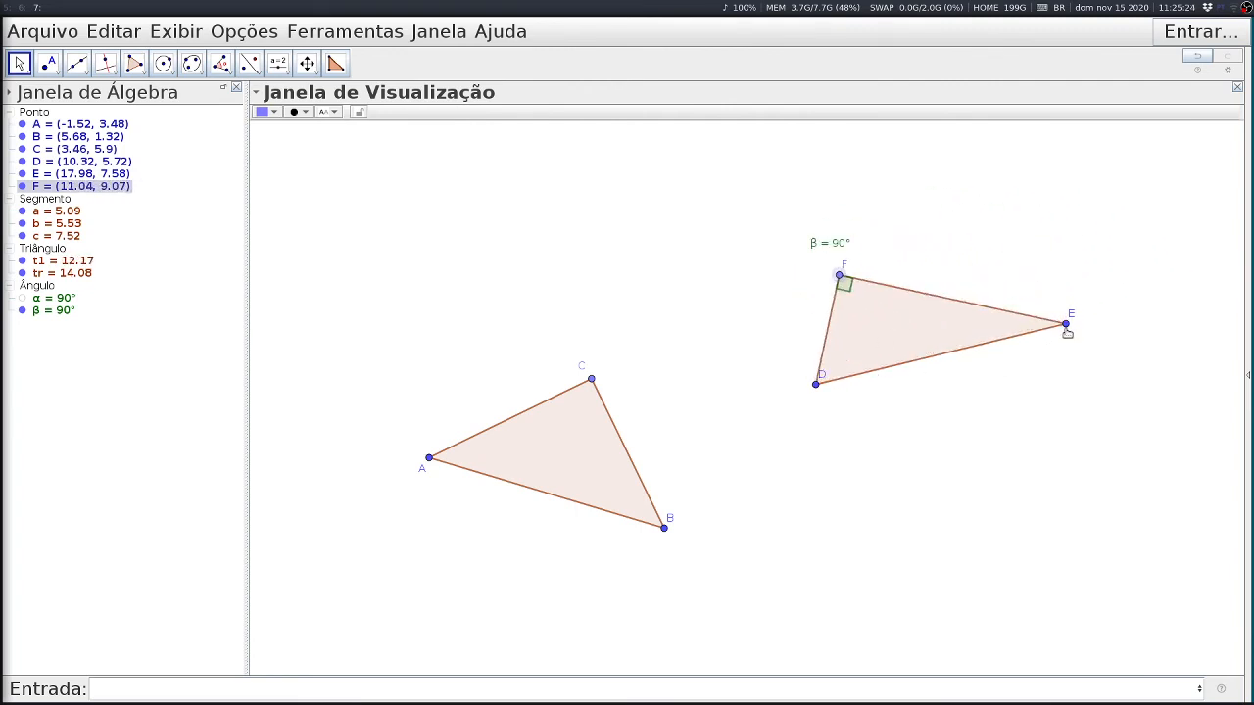
# - Move vertex E to about (20.08, 3.32) and vertex F to about (11.25, 7.62)
pyautogui.moveTo(1066, 324); pyautogui.dragTo(1135, 462)
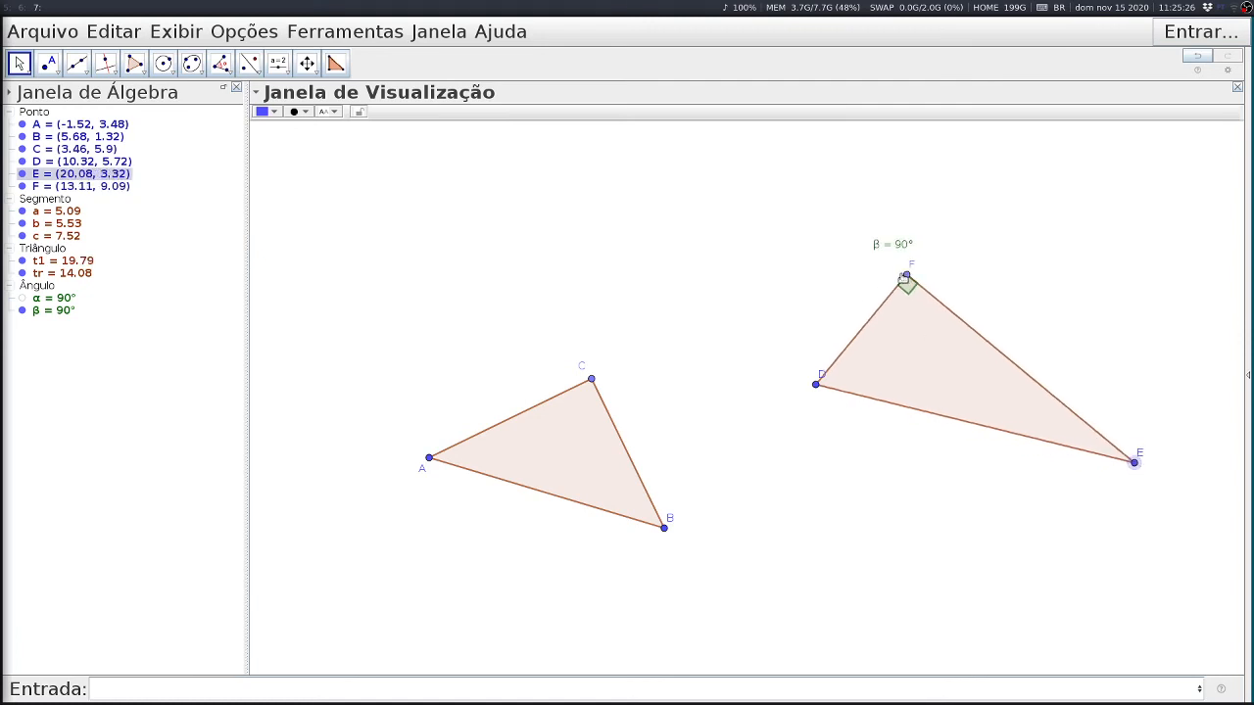
pyautogui.moveTo(909, 282); pyautogui.dragTo(924, 385)
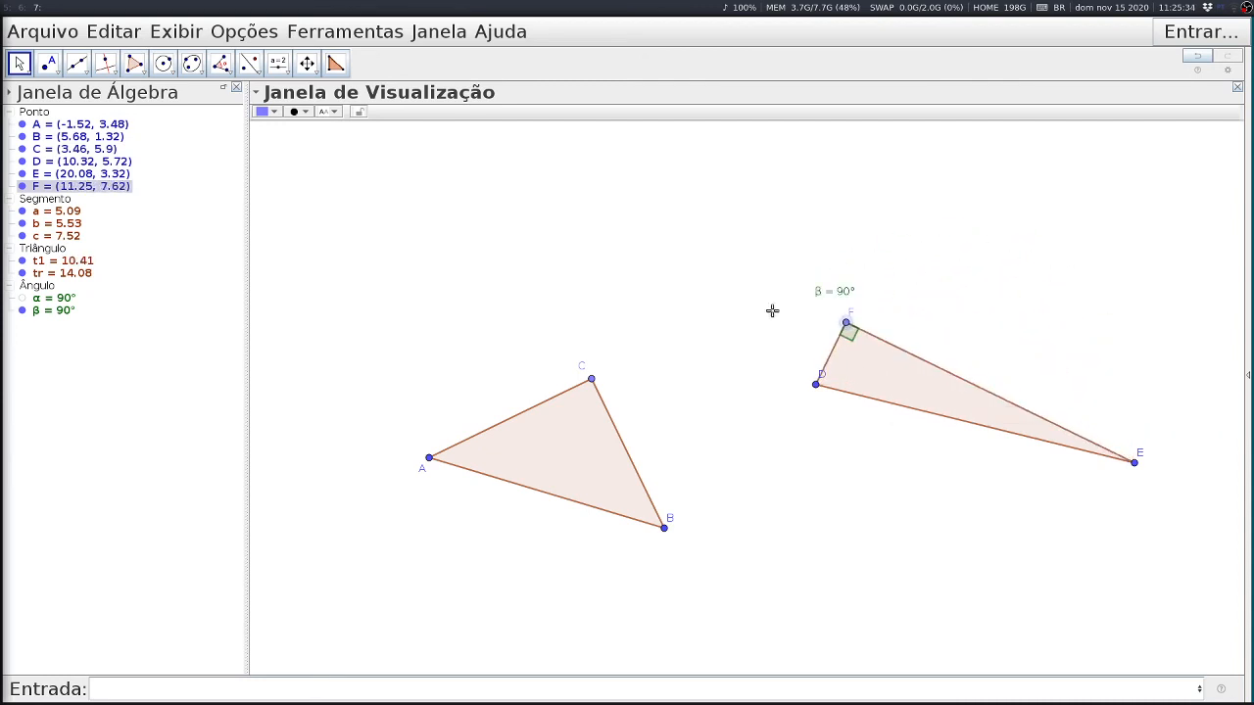
# - Open the Triângulo Retângulo tool's construction from the tool manager to view it, and close its separate window
pyautogui.click(338, 33)
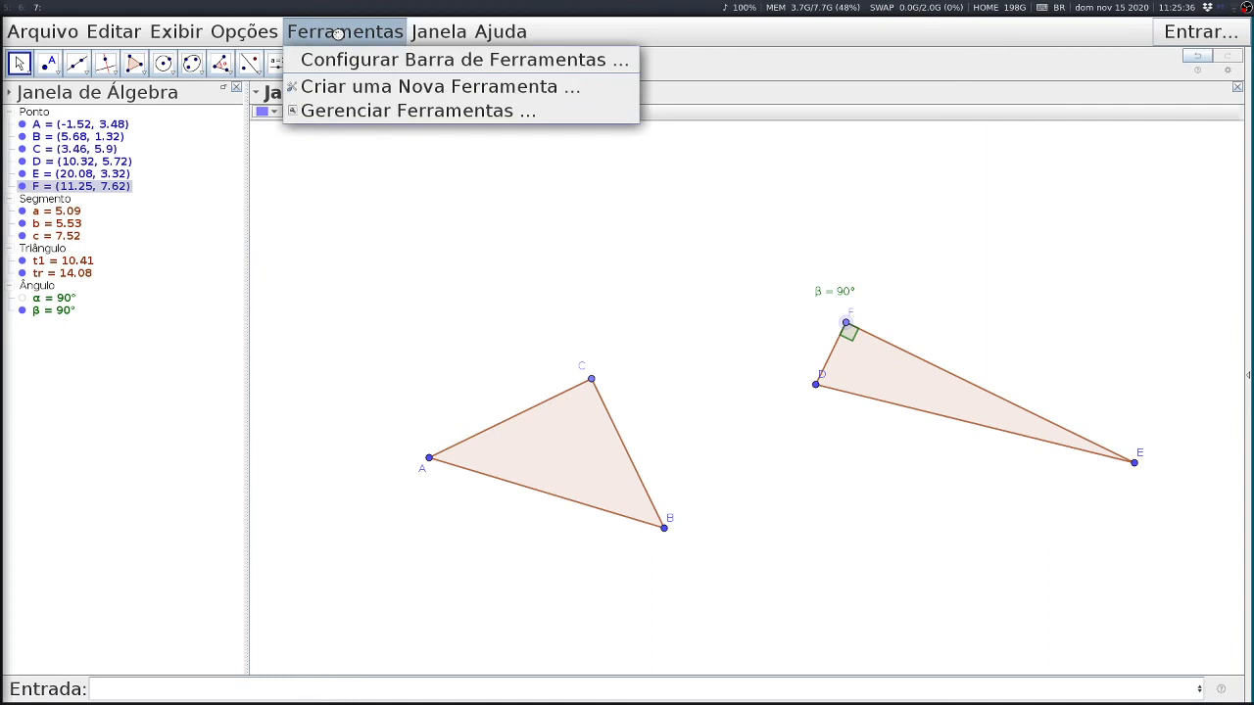
pyautogui.click(343, 113)
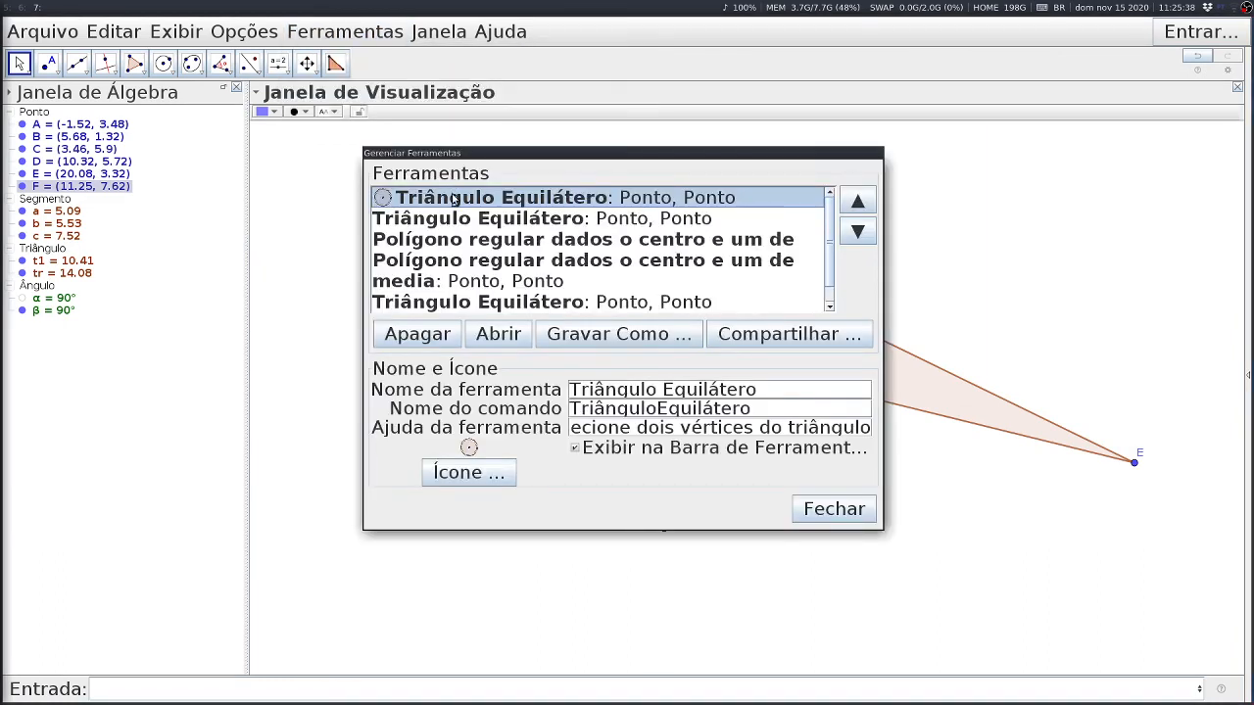
pyautogui.scroll(-1, 831, 249)
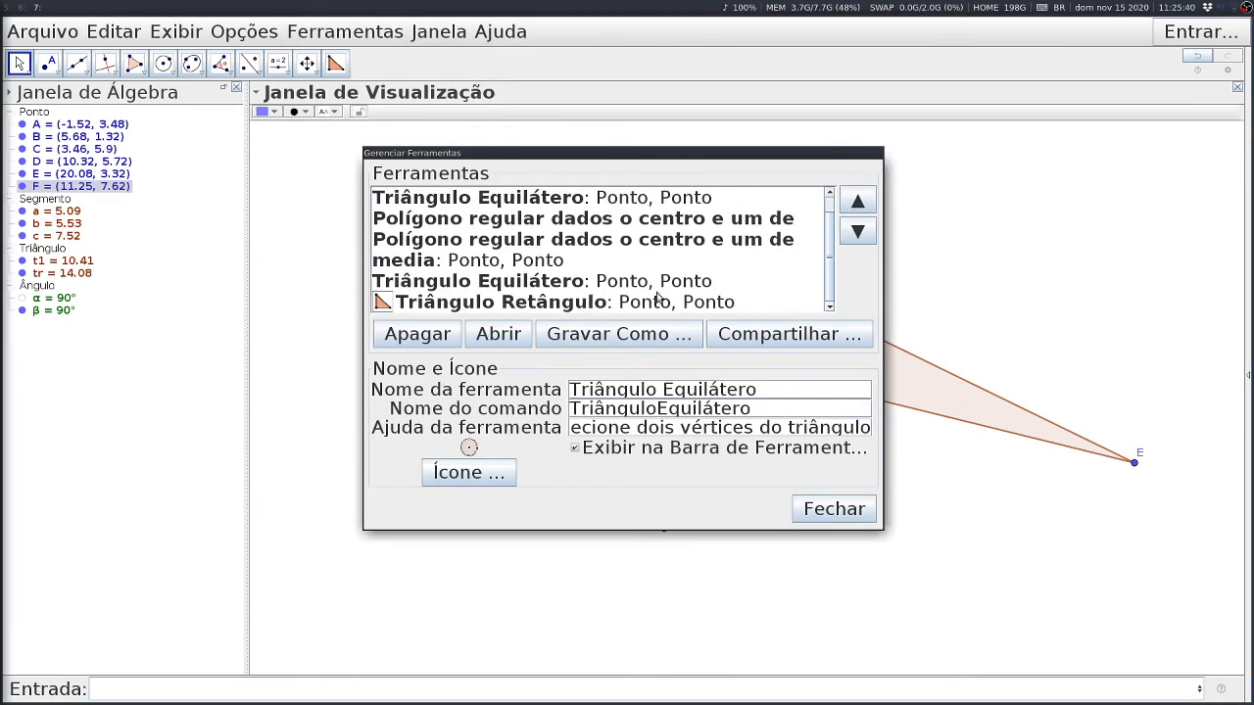
pyautogui.click(488, 305)
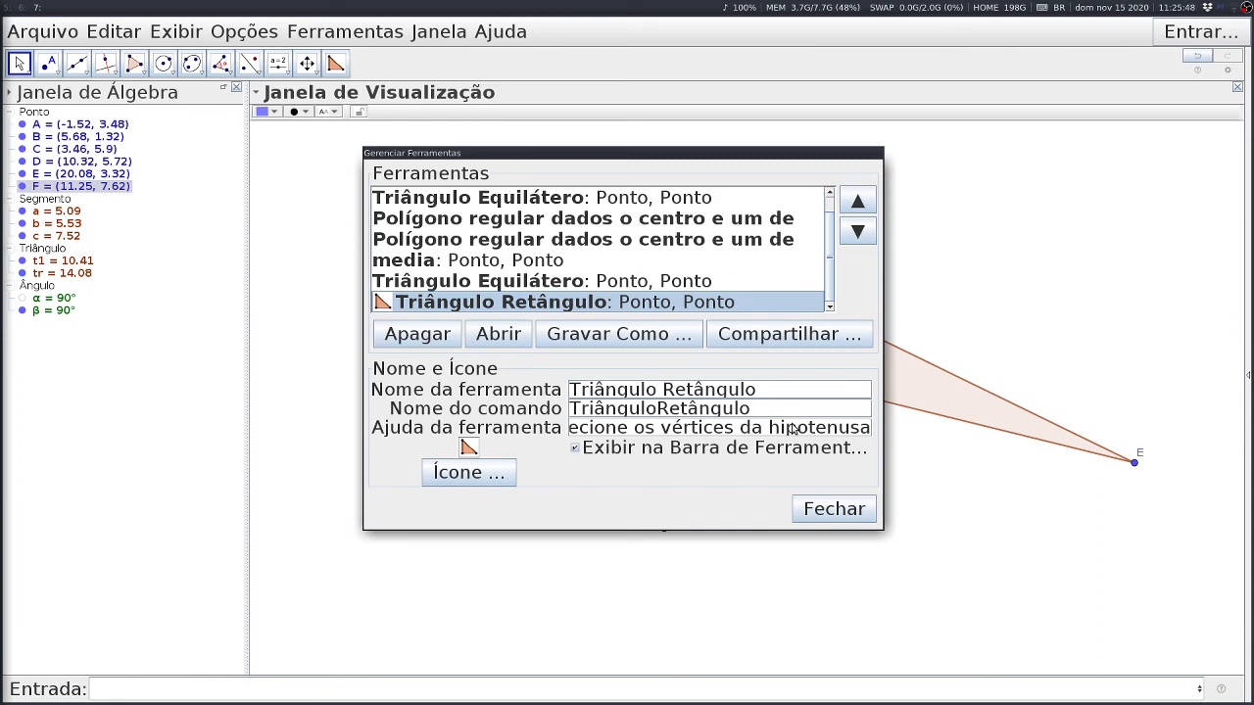
pyautogui.click(510, 336)
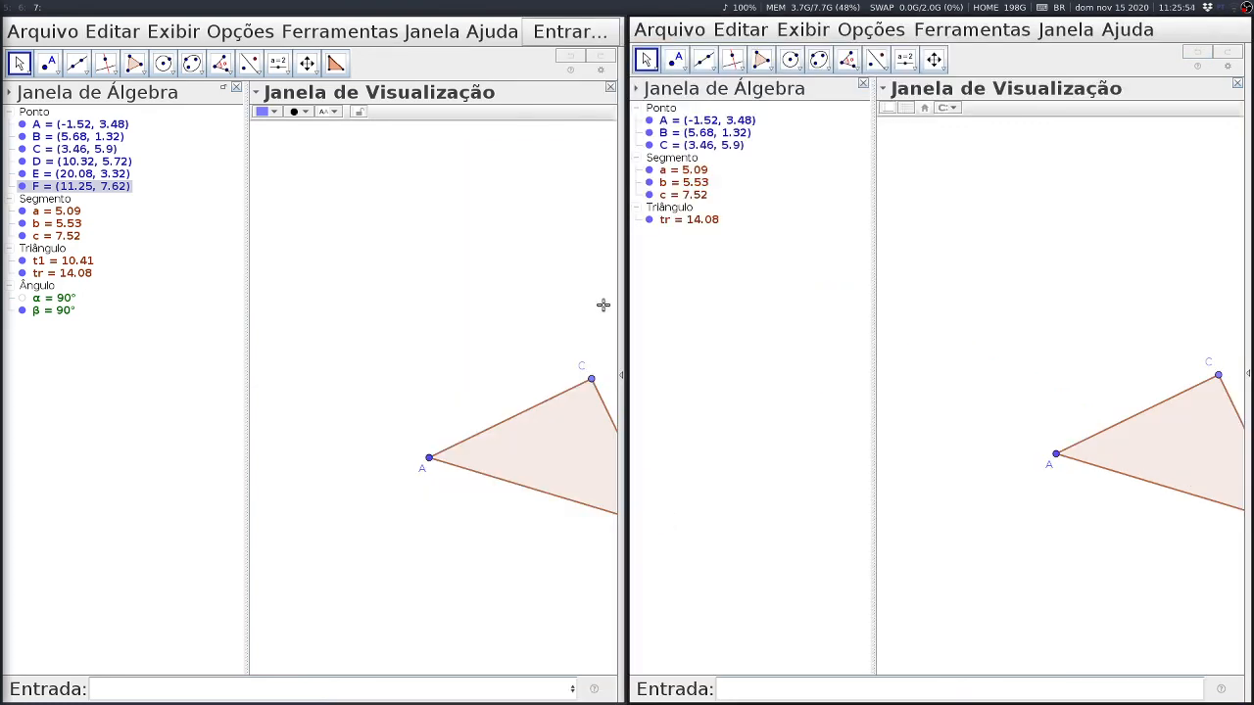
pyautogui.click(684, 33)
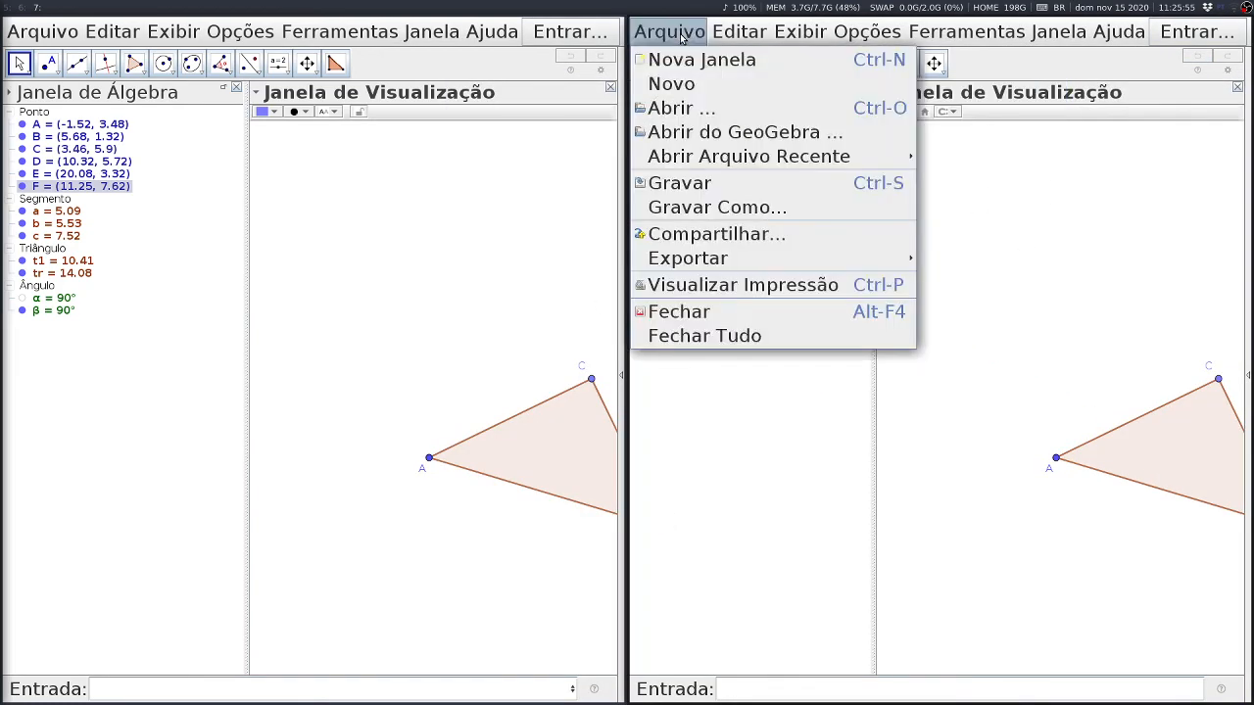
pyautogui.click(697, 315)
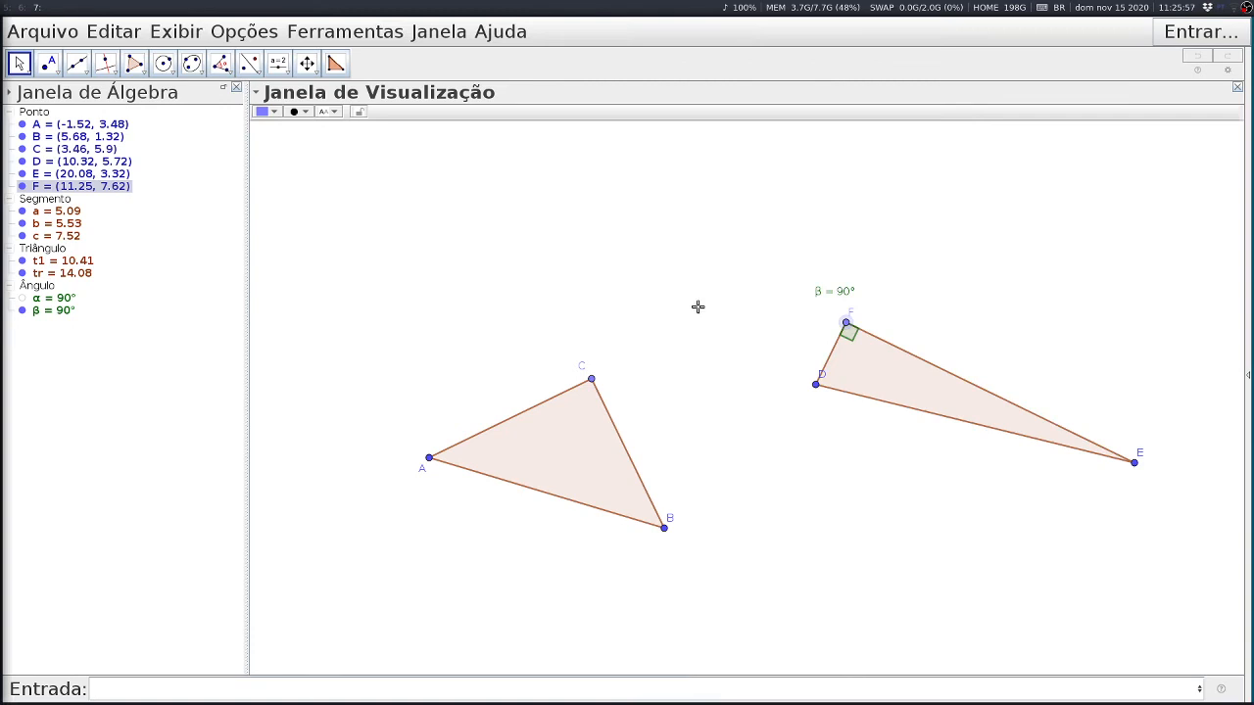
# - Check the command name and help text of the Triângulo Retângulo tool in the tool manager
pyautogui.click(346, 33)
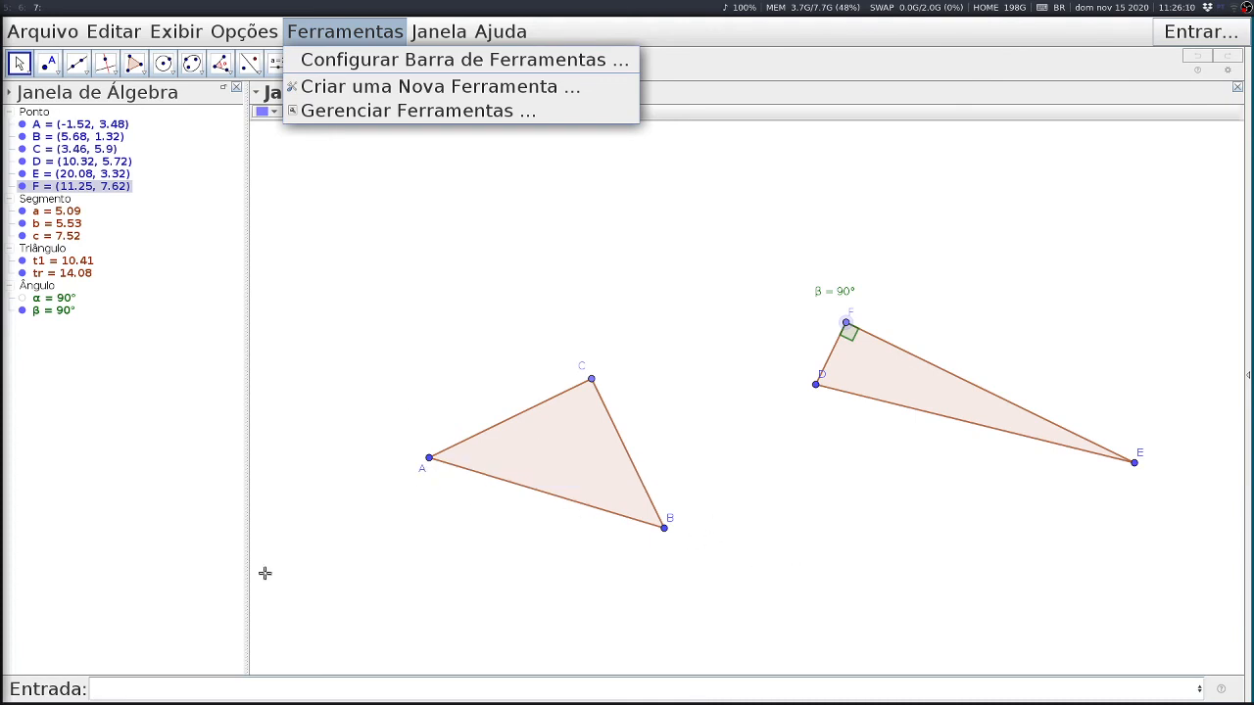
pyautogui.click(349, 113)
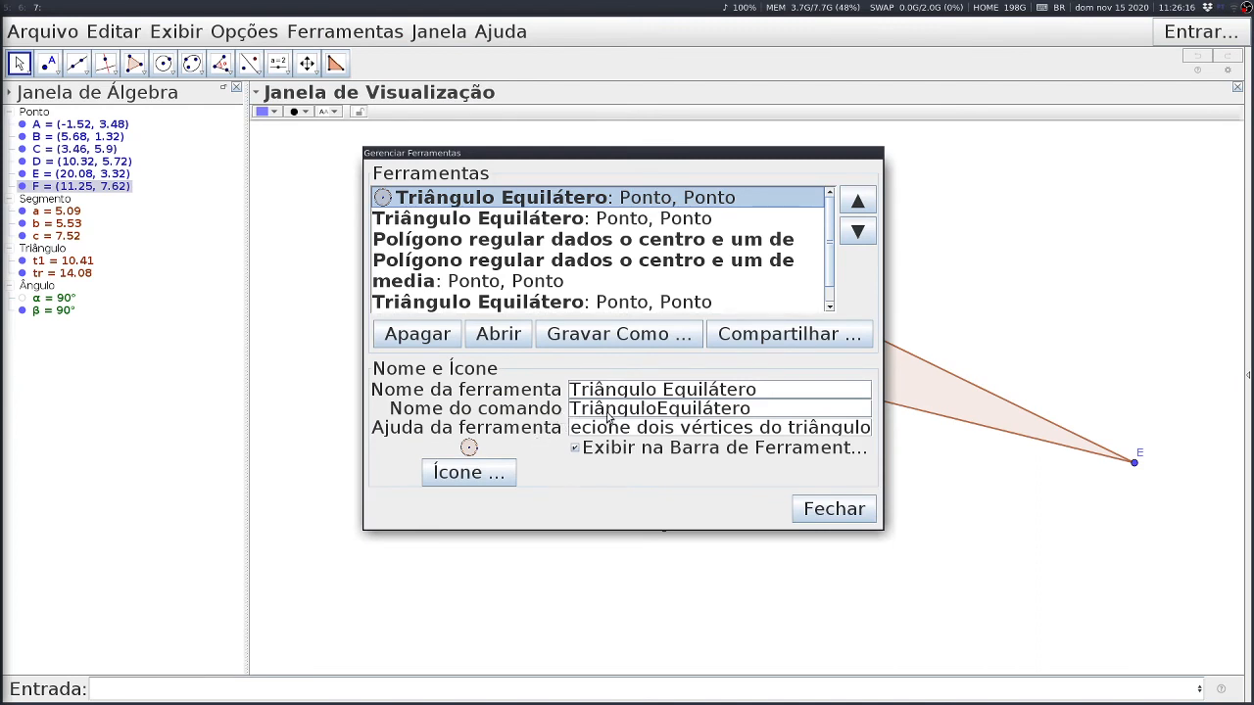
pyautogui.scroll(-1, 493, 257)
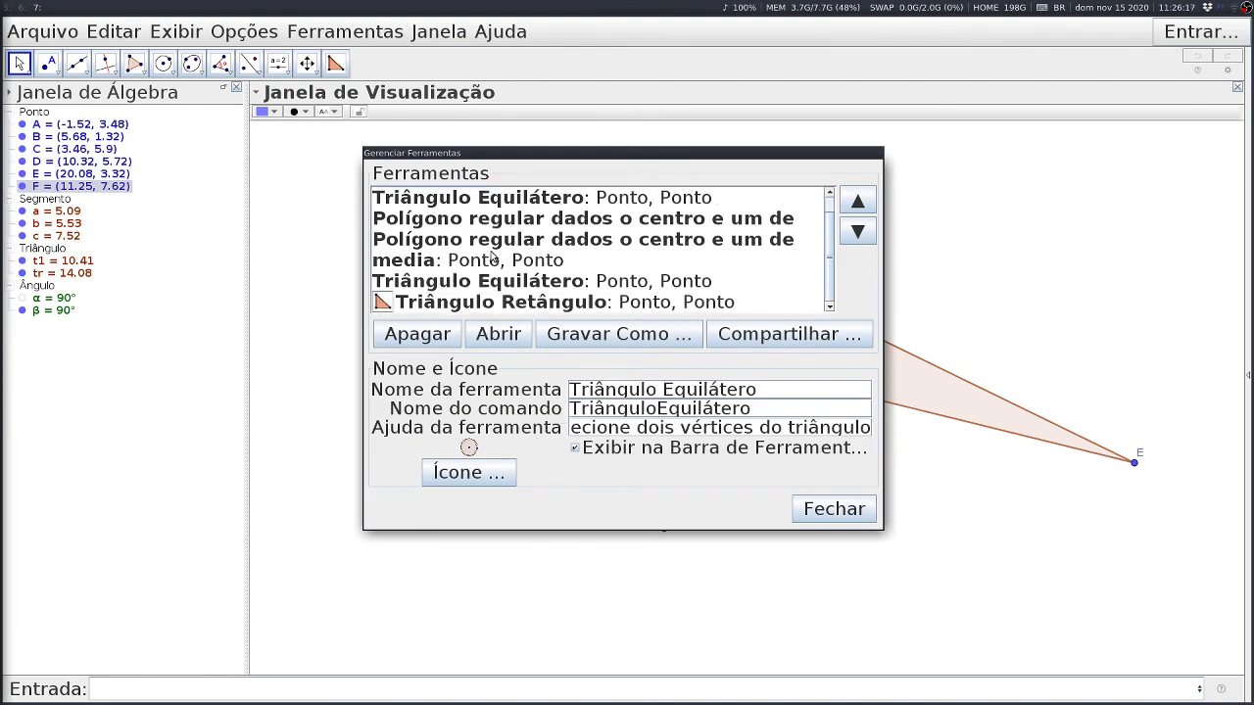
pyautogui.click(454, 304)
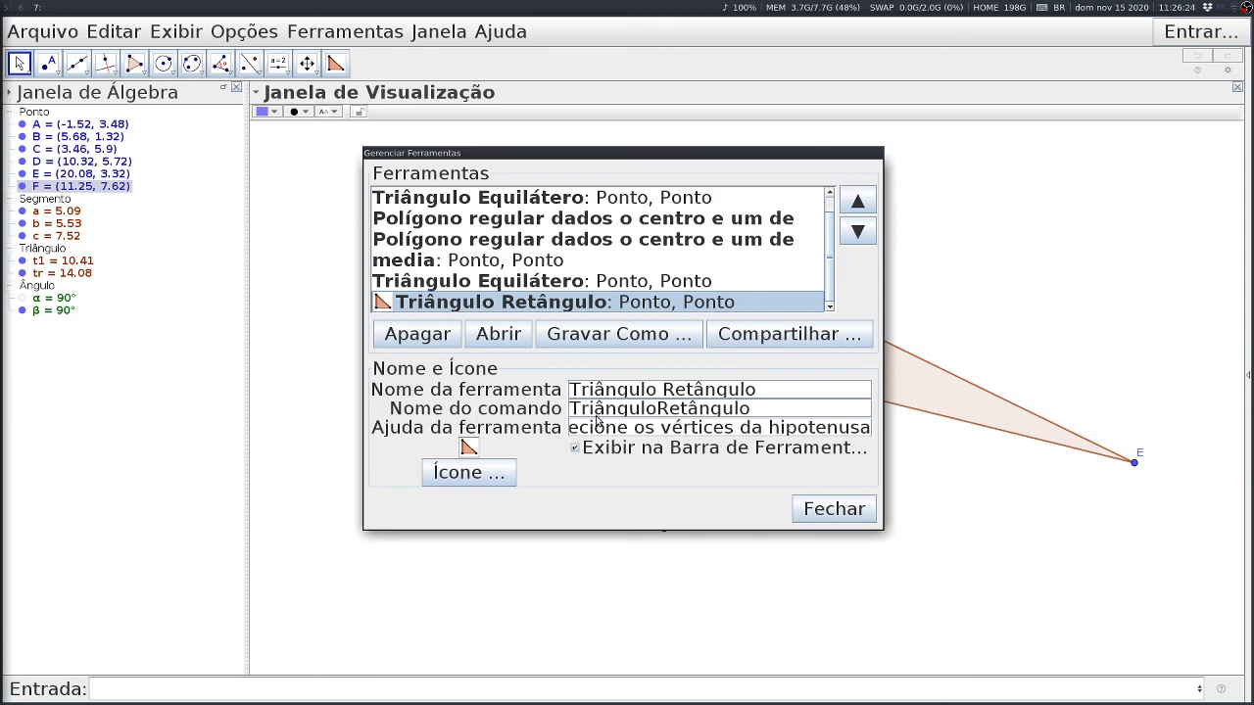
pyautogui.click(831, 511)
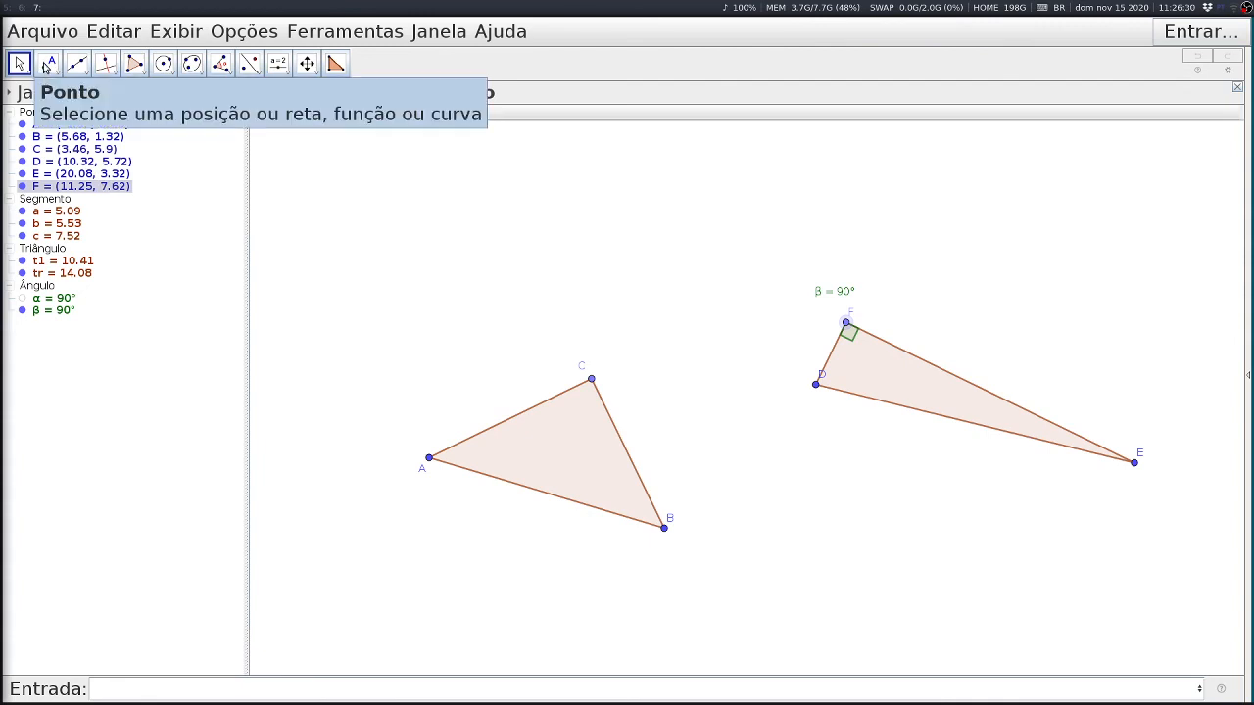
# - Place two free points above triangle ABC at about (-3.4, 9.48) and (3.52, 9.1)
pyautogui.click(47, 64)
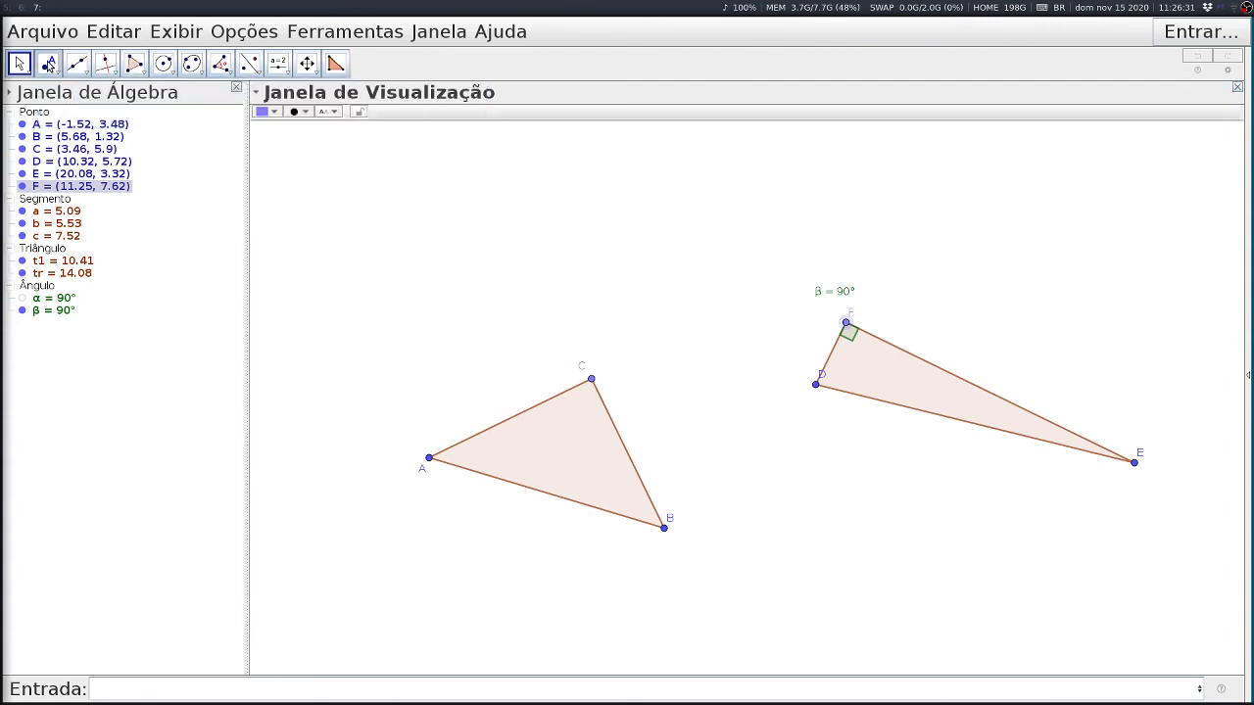
pyautogui.click(367, 261)
pyautogui.click(593, 273)
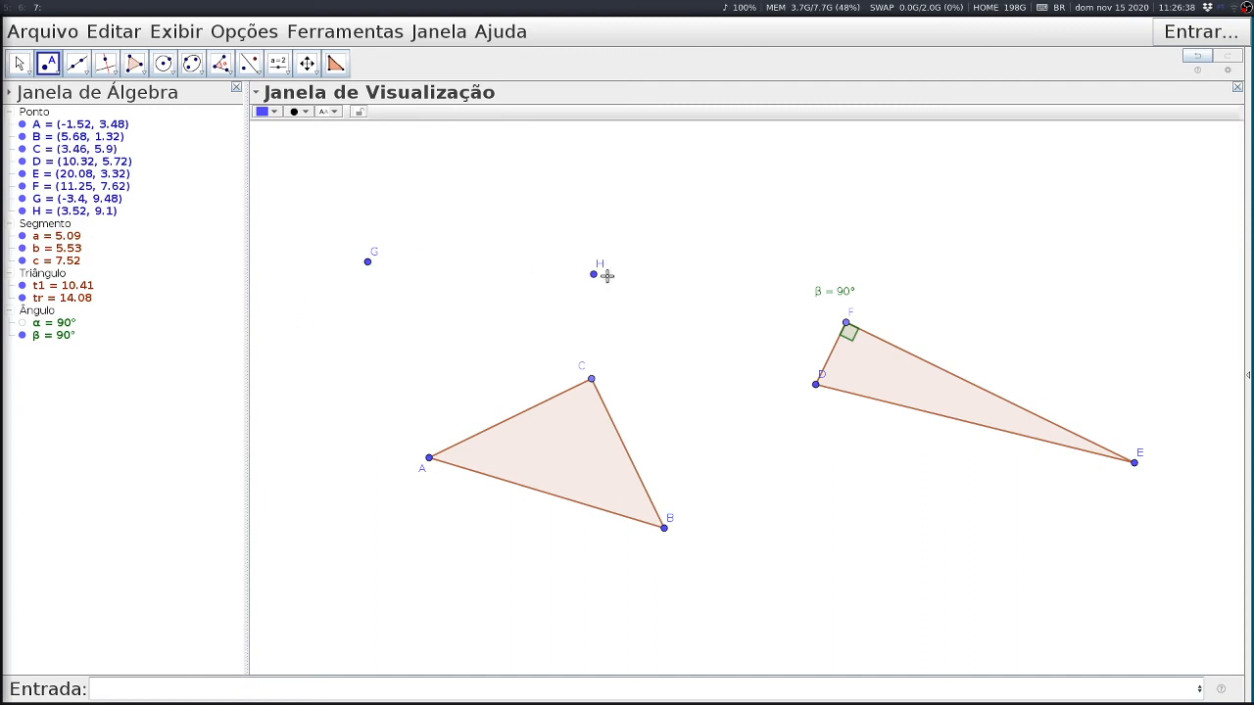
# - Create a right triangle on points G and H by entering the command TriânguloRetângulo(G,H)
pyautogui.click(151, 698)
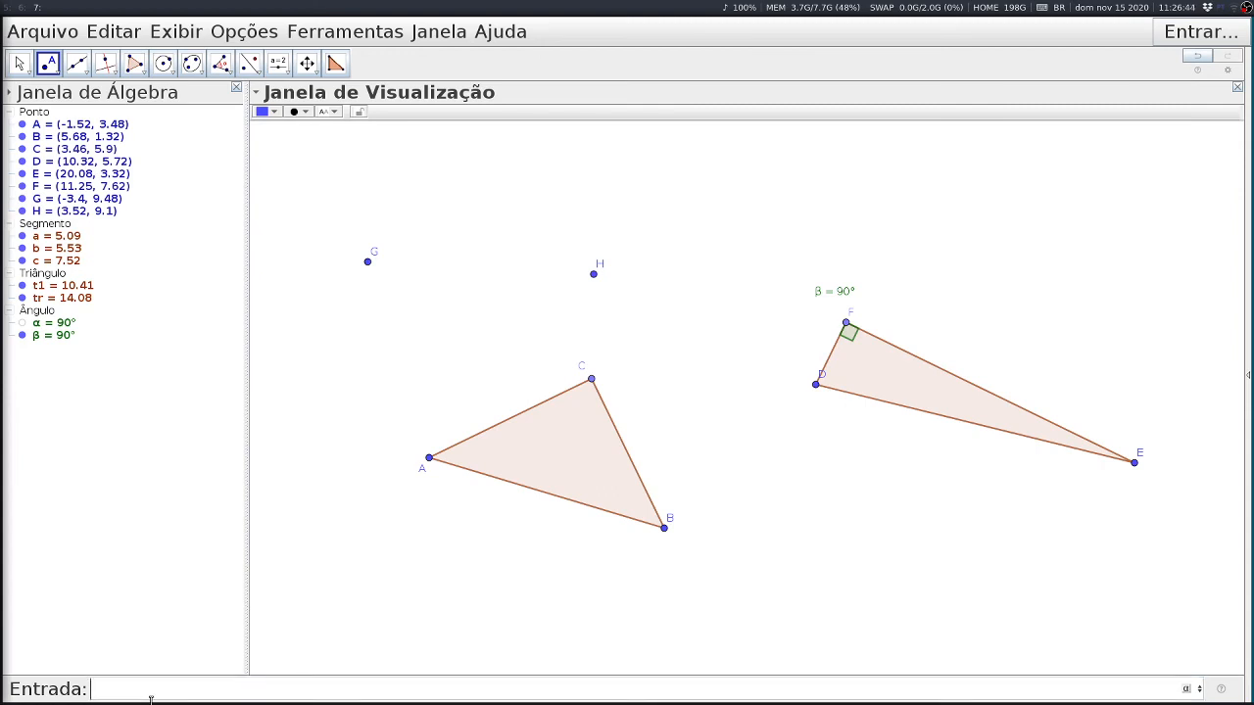
pyautogui.write('Trian')
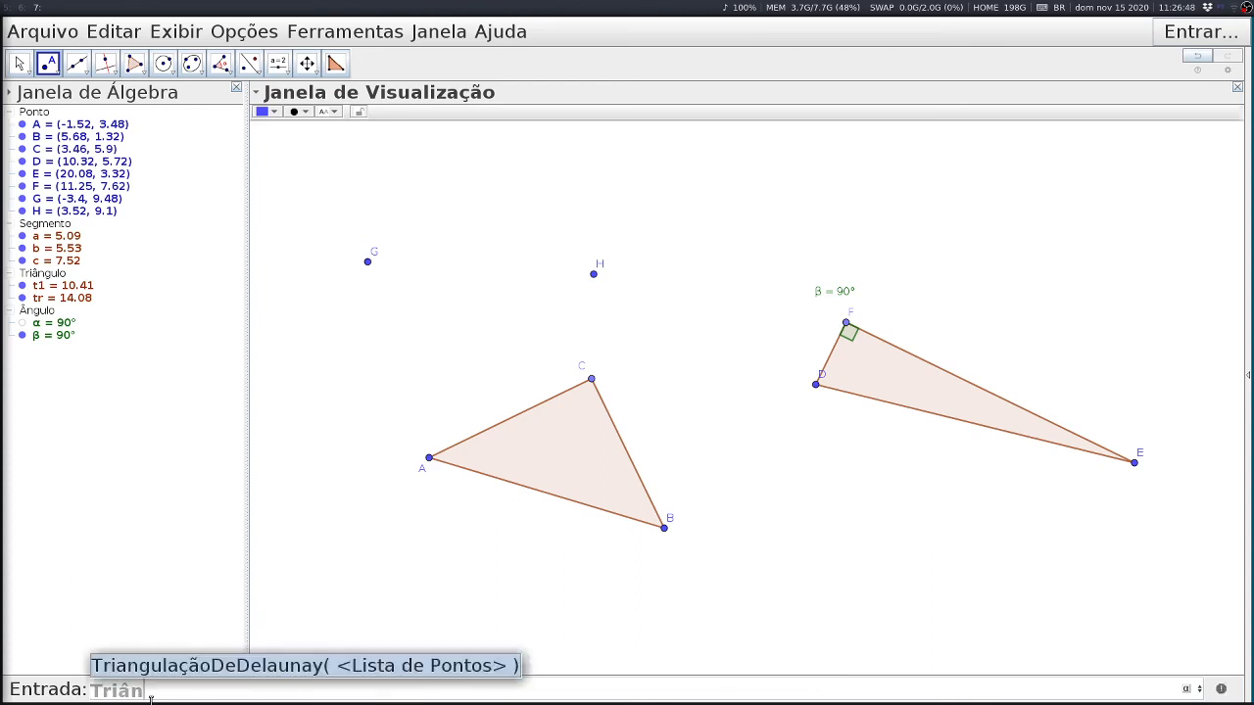
pyautogui.write('guloR')
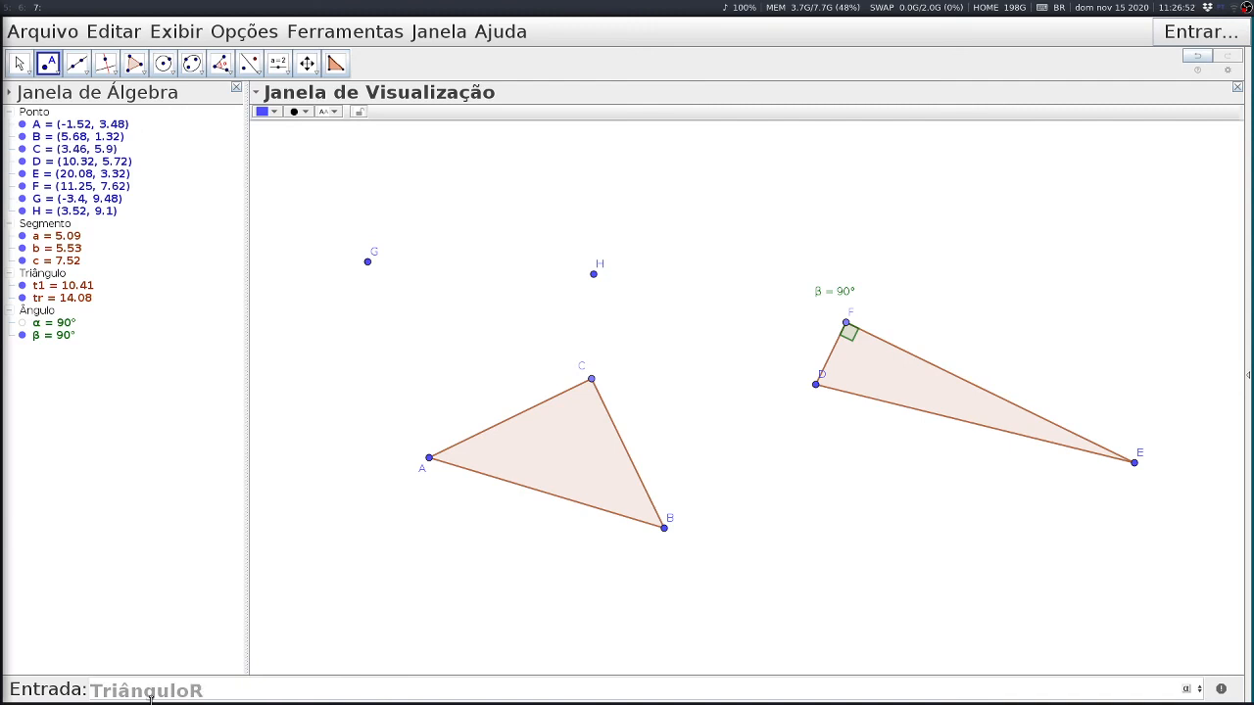
pyautogui.write('etângu')
pyautogui.write('lo(')
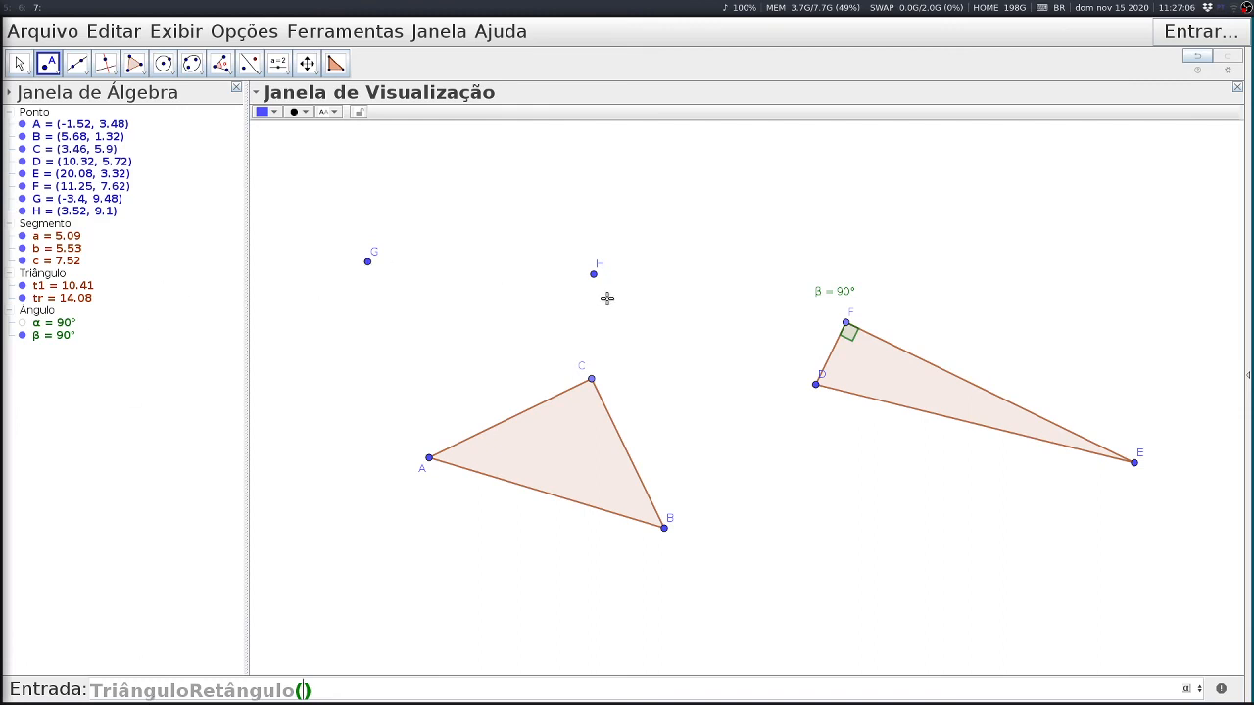
pyautogui.write('G,H')
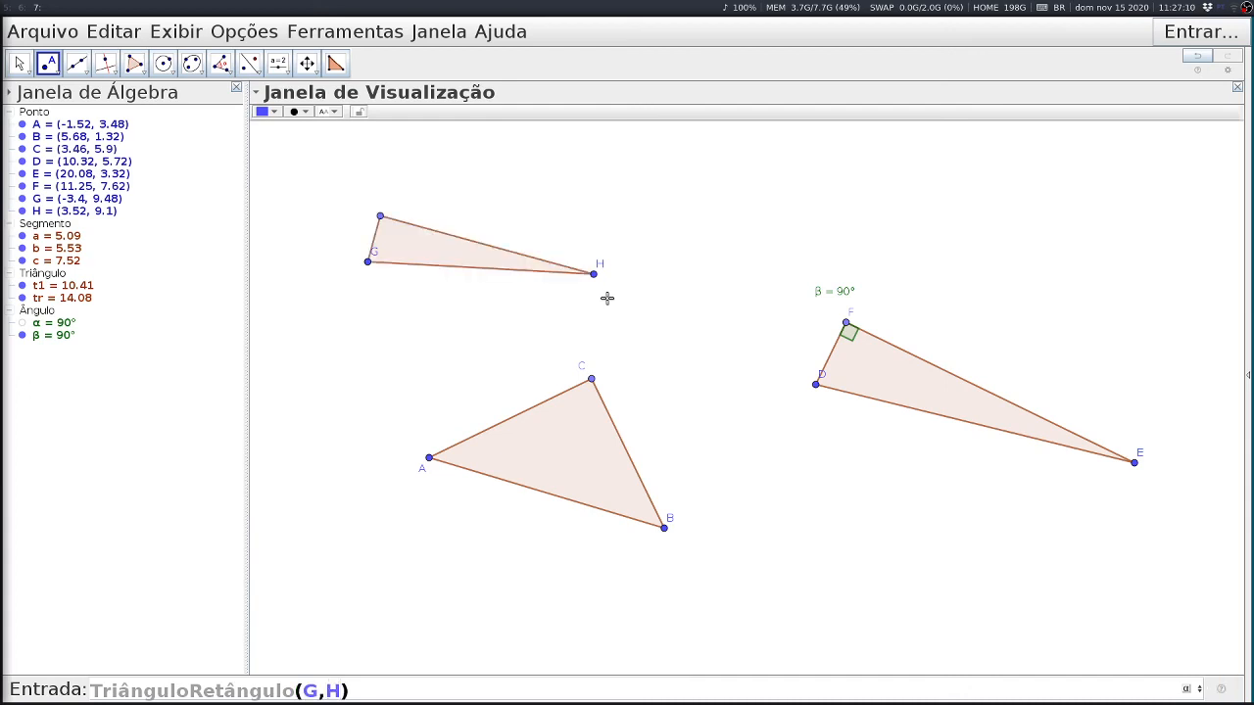
pyautogui.press('Return')
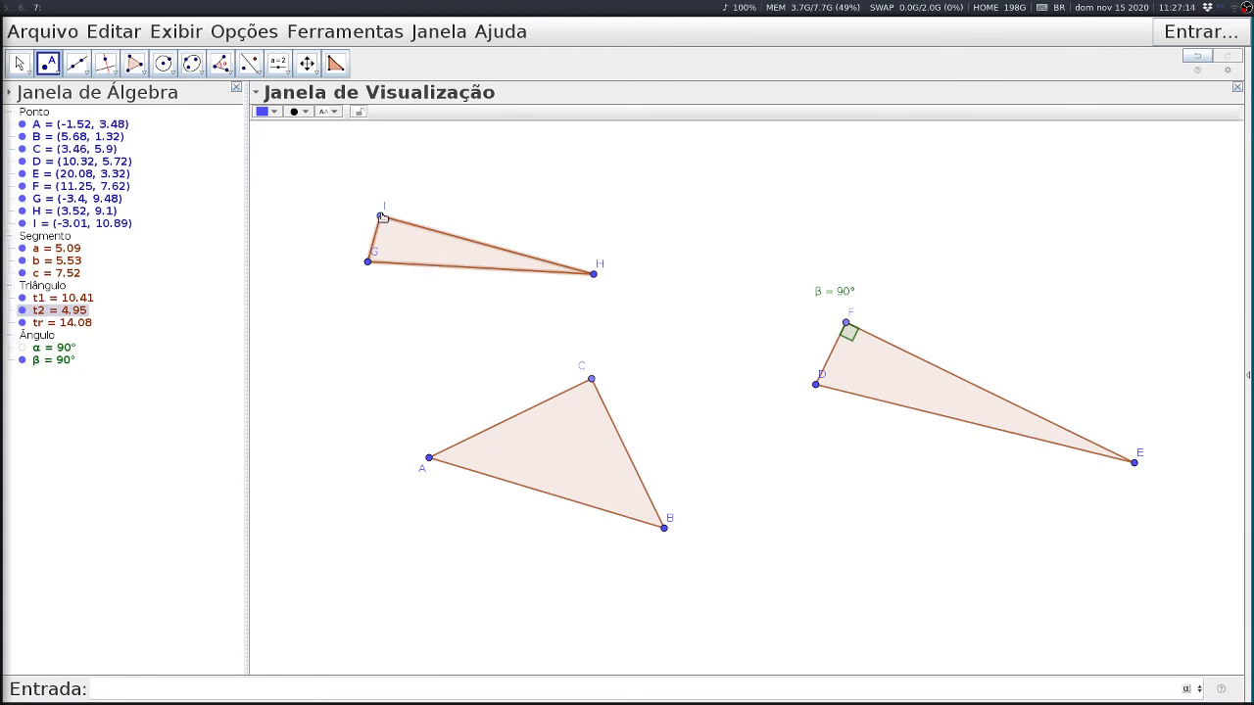
# - Move labels G and H outside their triangle and reposition vertices G, H and I at about (-4.12, 9.48), (2.8, 9.1) and (1.52, 11.98)
pyautogui.press('Escape')
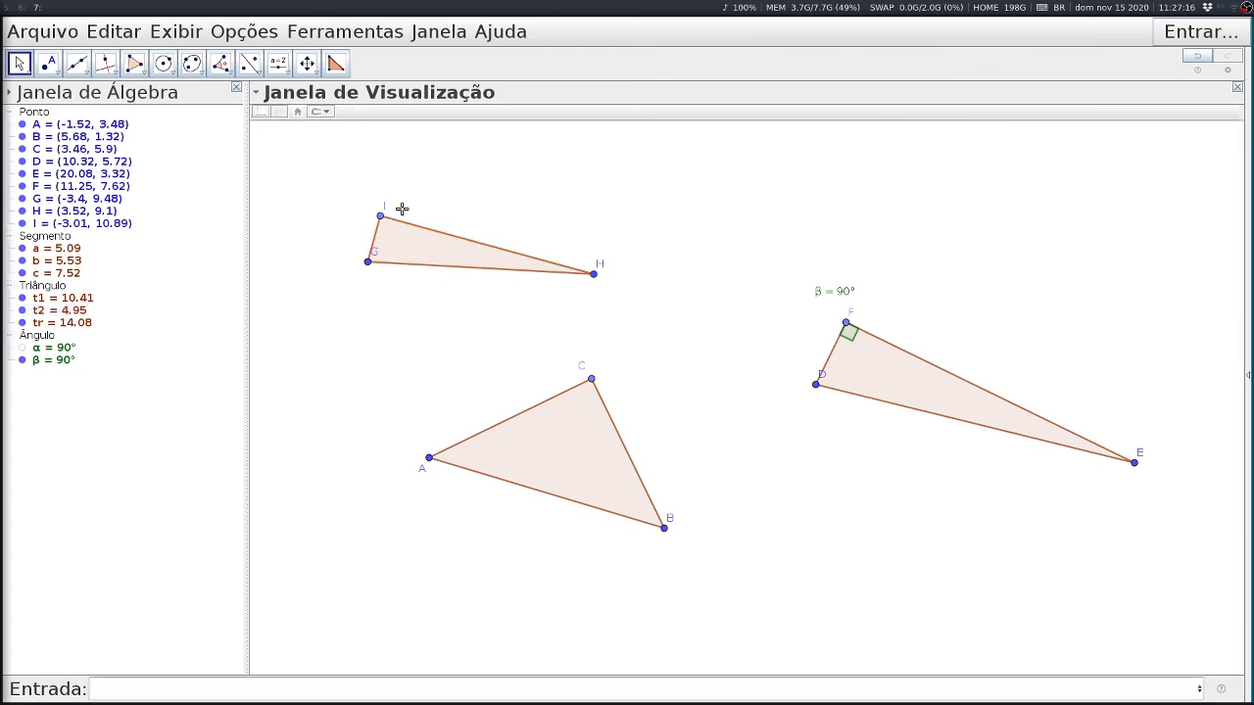
pyautogui.moveTo(375, 255); pyautogui.dragTo(342, 275)
pyautogui.moveTo(598, 270); pyautogui.dragTo(631, 282)
pyautogui.moveTo(382, 215); pyautogui.dragTo(481, 246)
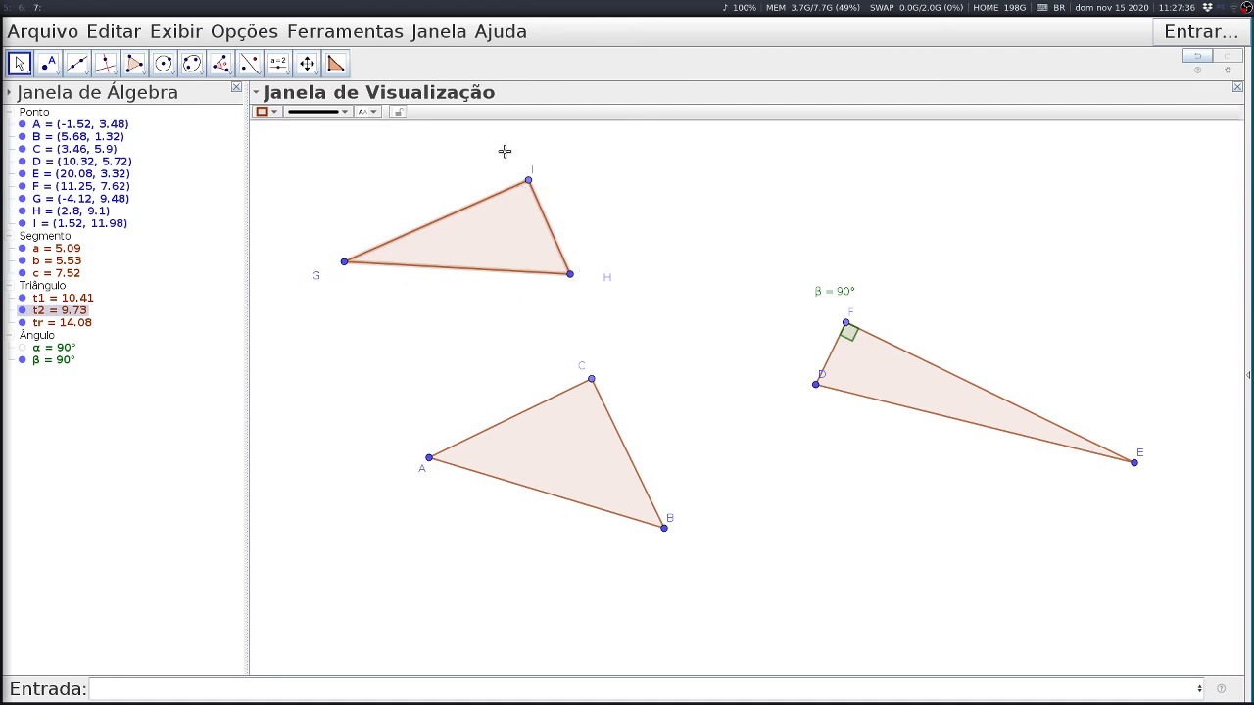
pyautogui.press('Escape')
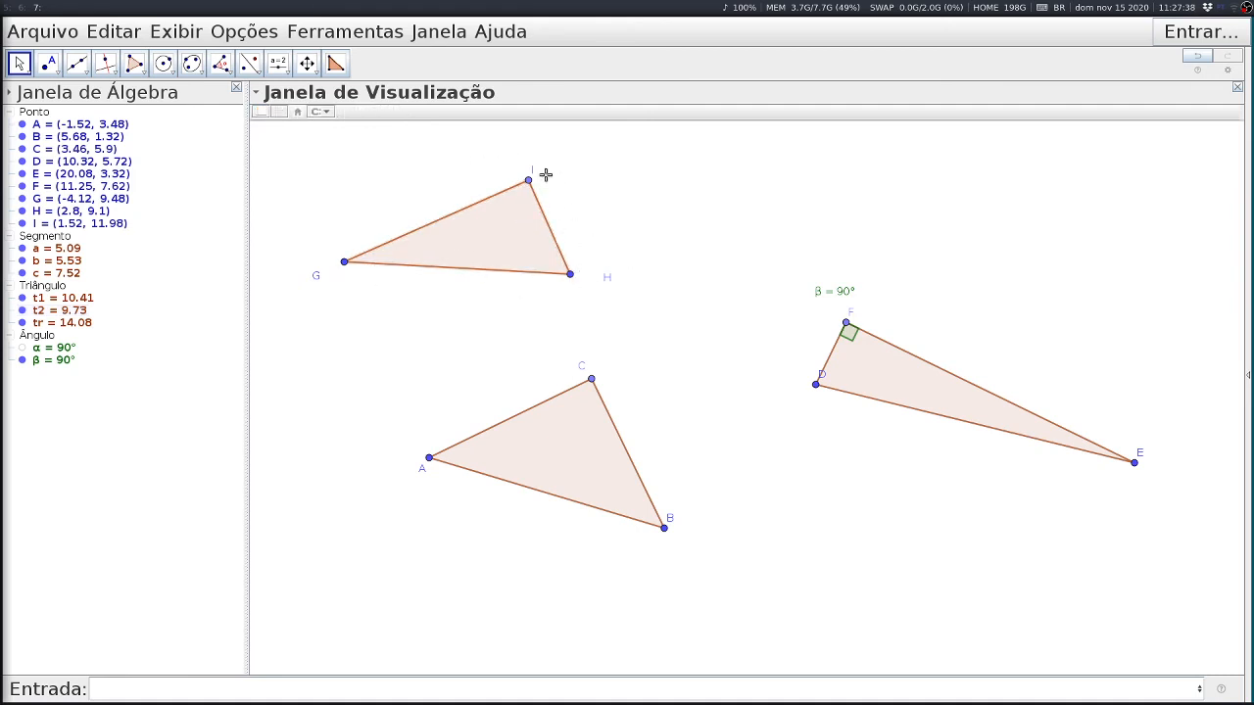
# - Create the triangle on the other side of GH with TriânguloRetângulo(H,G), and move its vertex J to about (-2.66, 6.46)
pyautogui.click(100, 690)
pyautogui.press('Up')
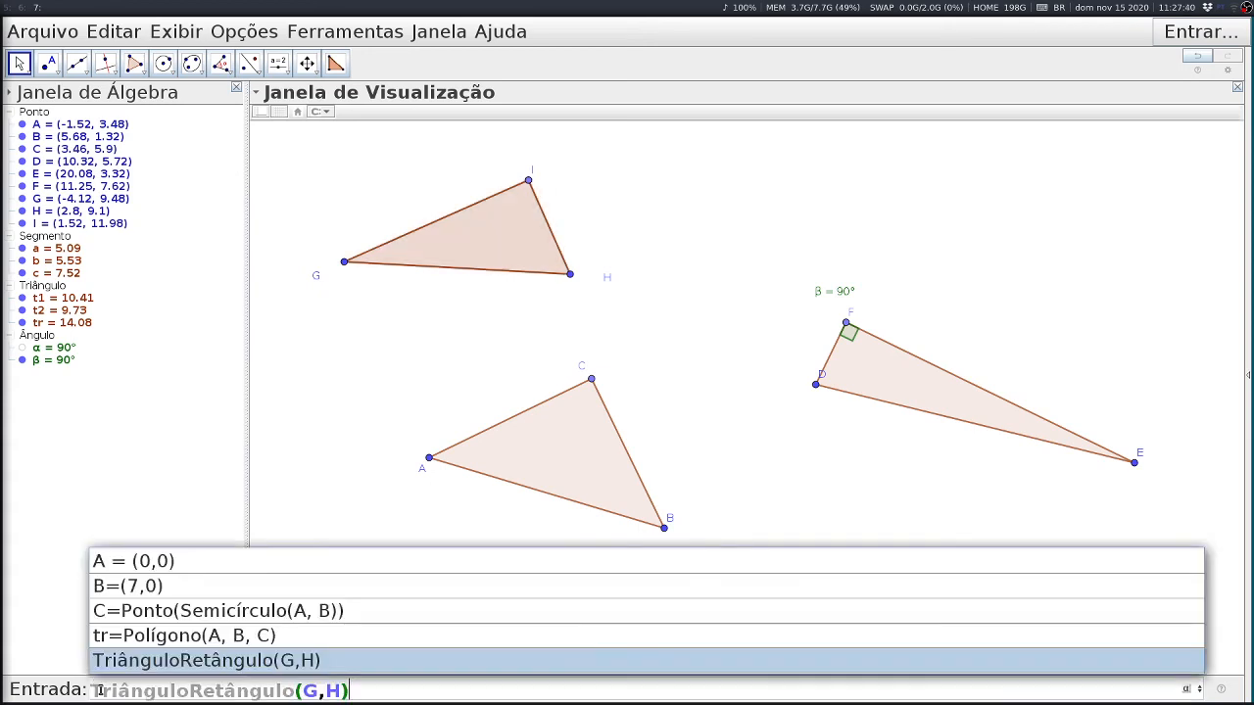
pyautogui.press('Left')
pyautogui.press('BackSpace')
pyautogui.press('BackSpace')
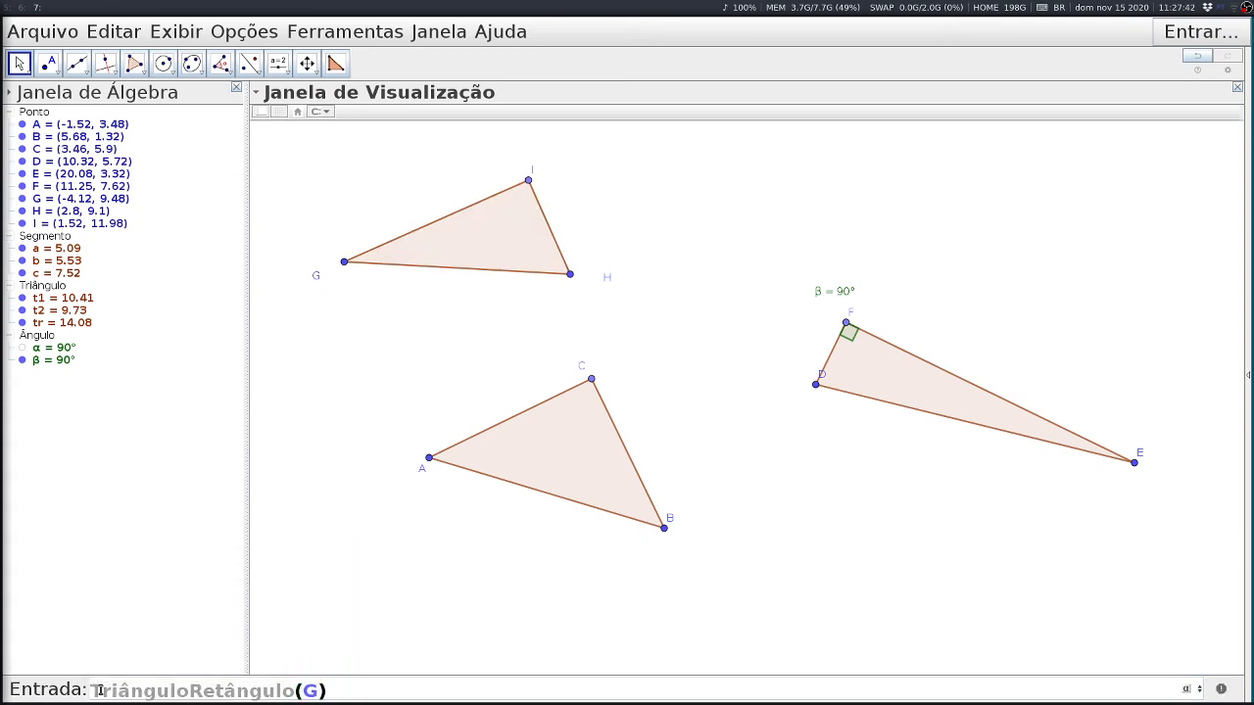
pyautogui.write('H,')
pyautogui.press('Return')
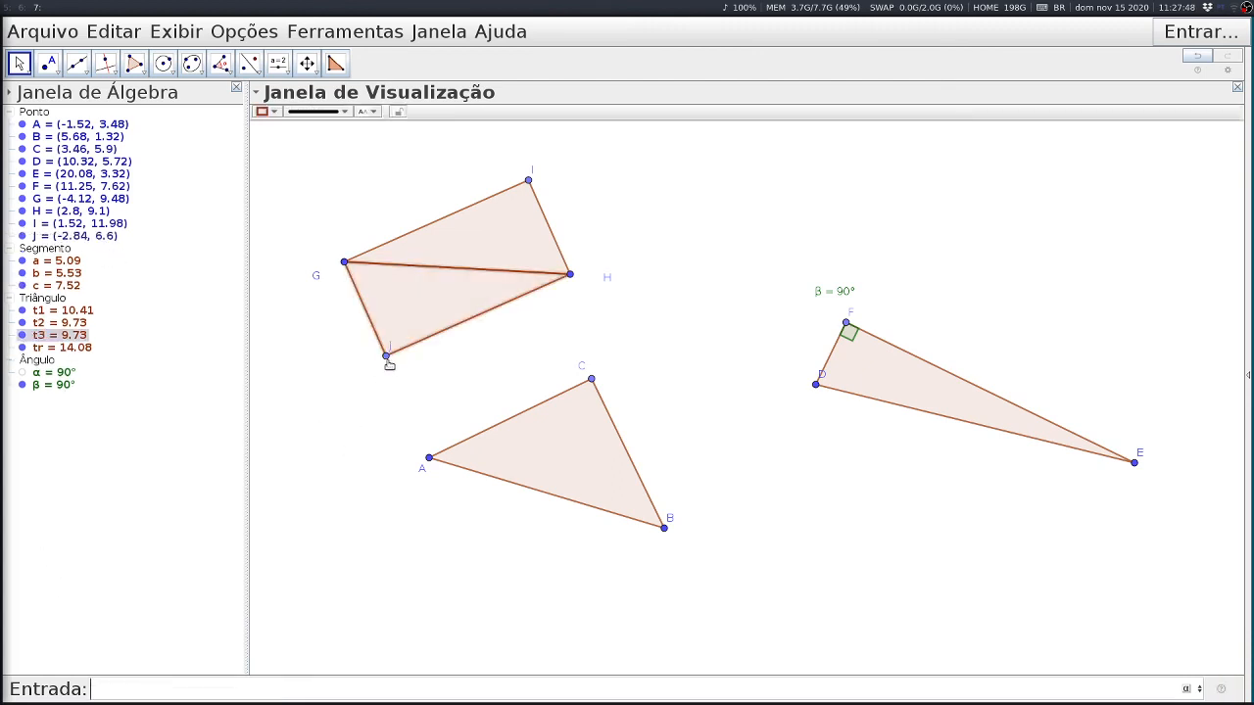
pyautogui.moveTo(388, 359); pyautogui.dragTo(366, 402)
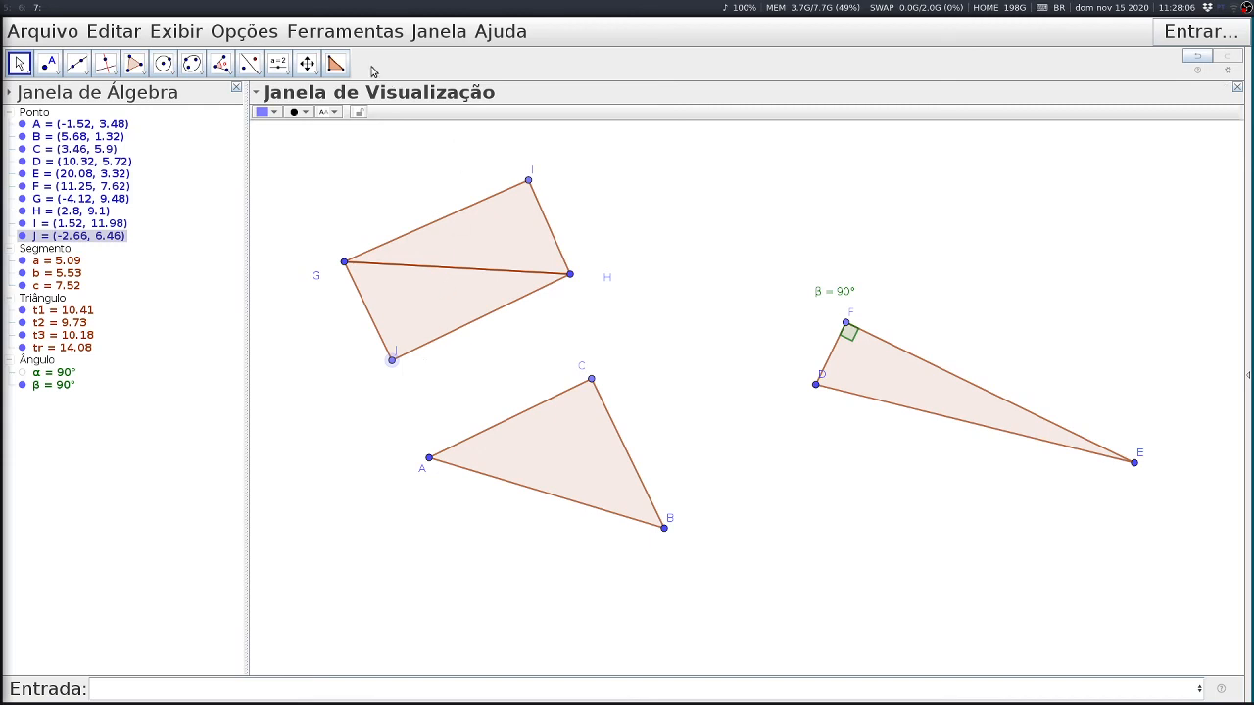
# - Draw two Triângulo Retângulo triangles on opposite sides of a shared hypotenuse from about (15.06, 9.32) to (19.44, 9.28), using the endpoints in both orders
pyautogui.click(336, 65)
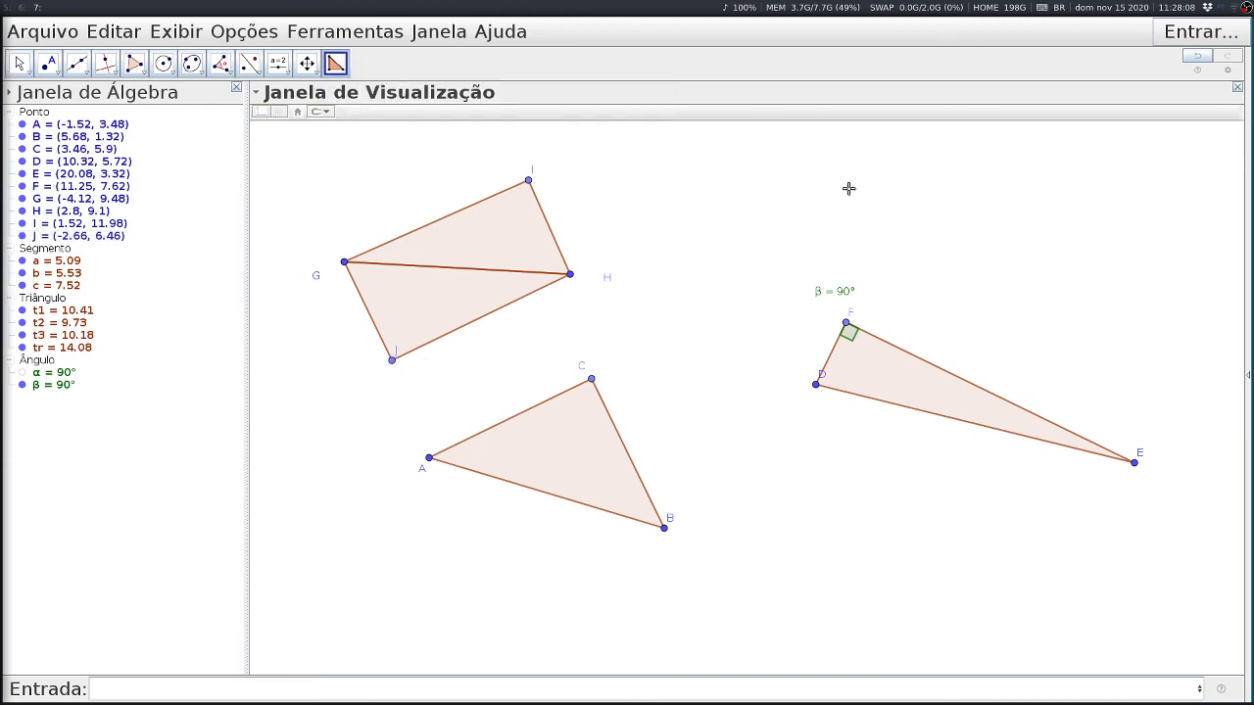
pyautogui.click(970, 266)
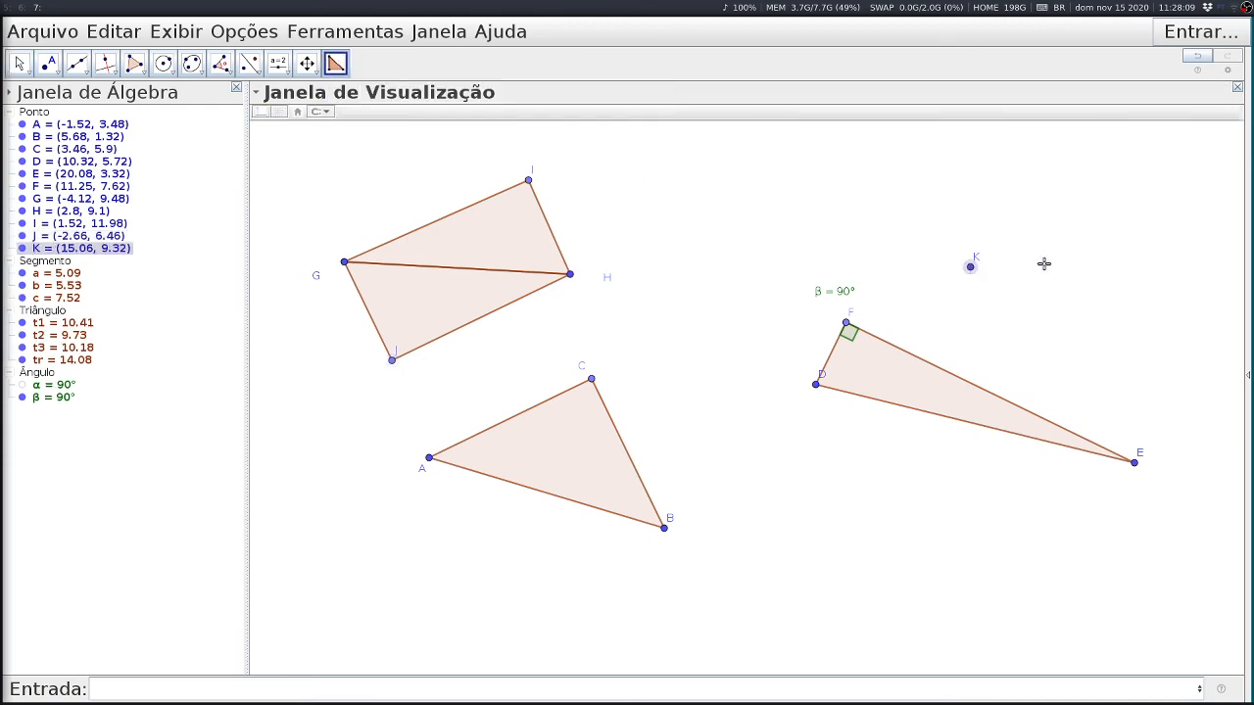
pyautogui.click(1113, 268)
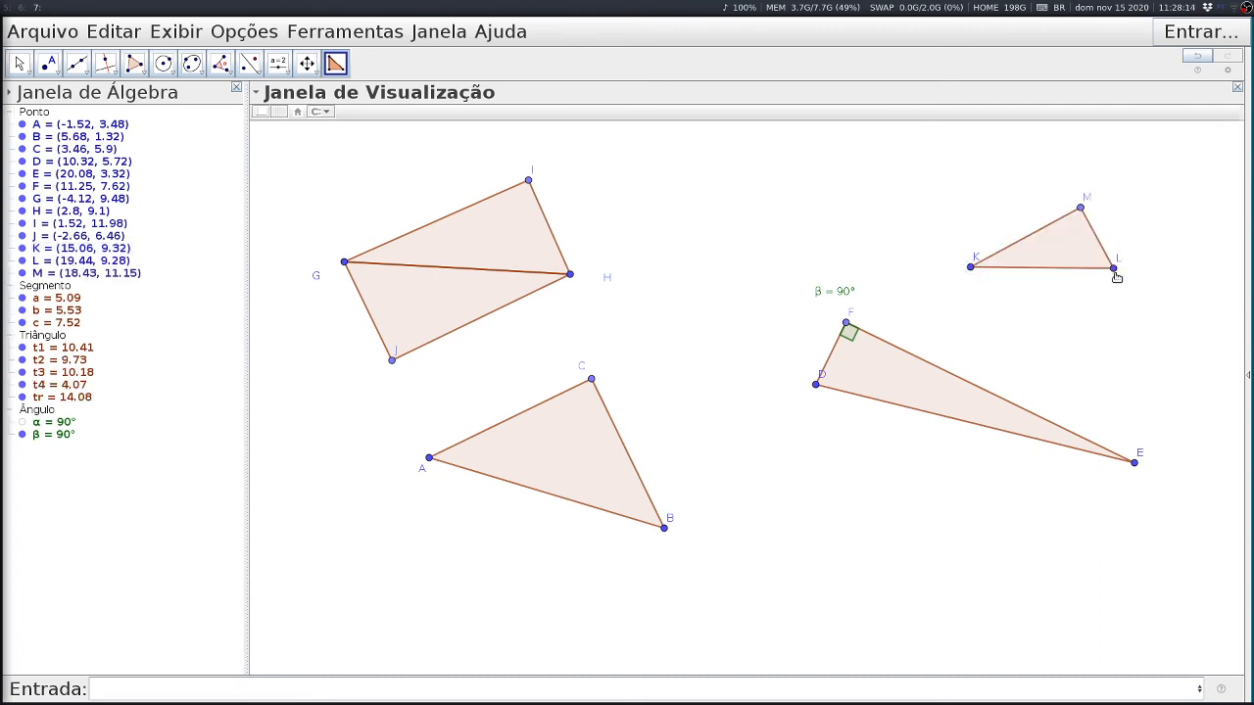
pyautogui.click(971, 267)
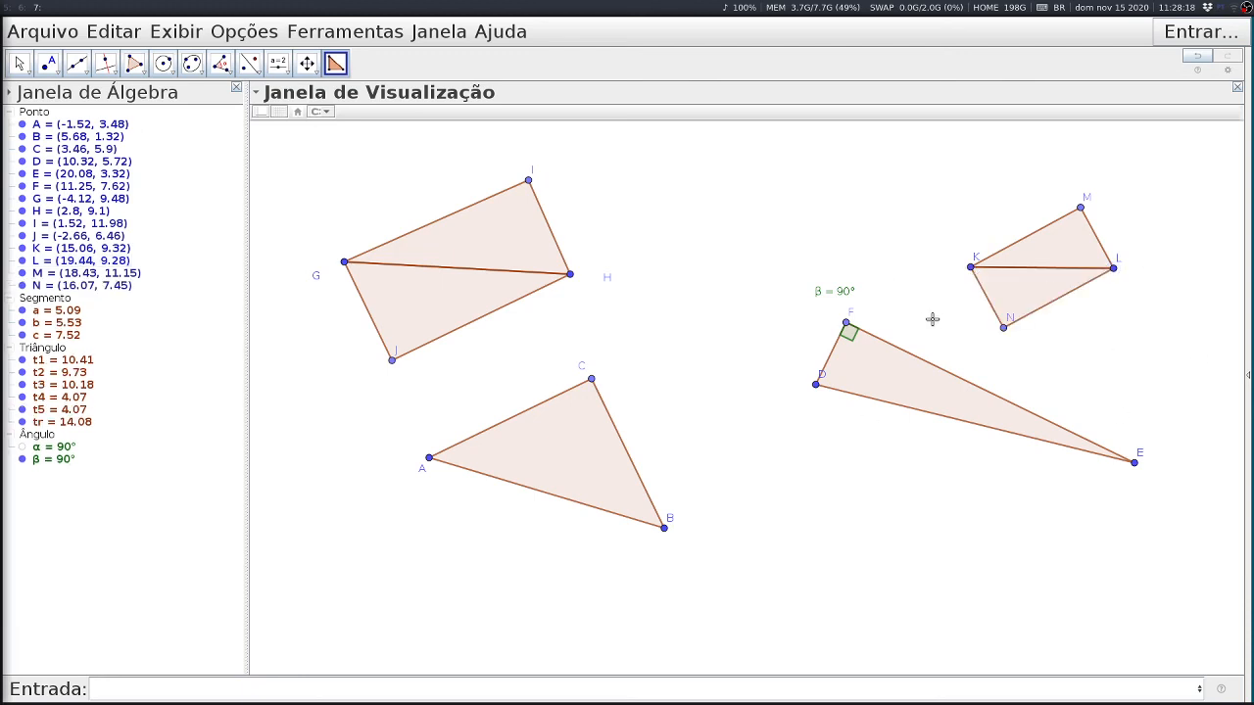
pyautogui.press('Escape')
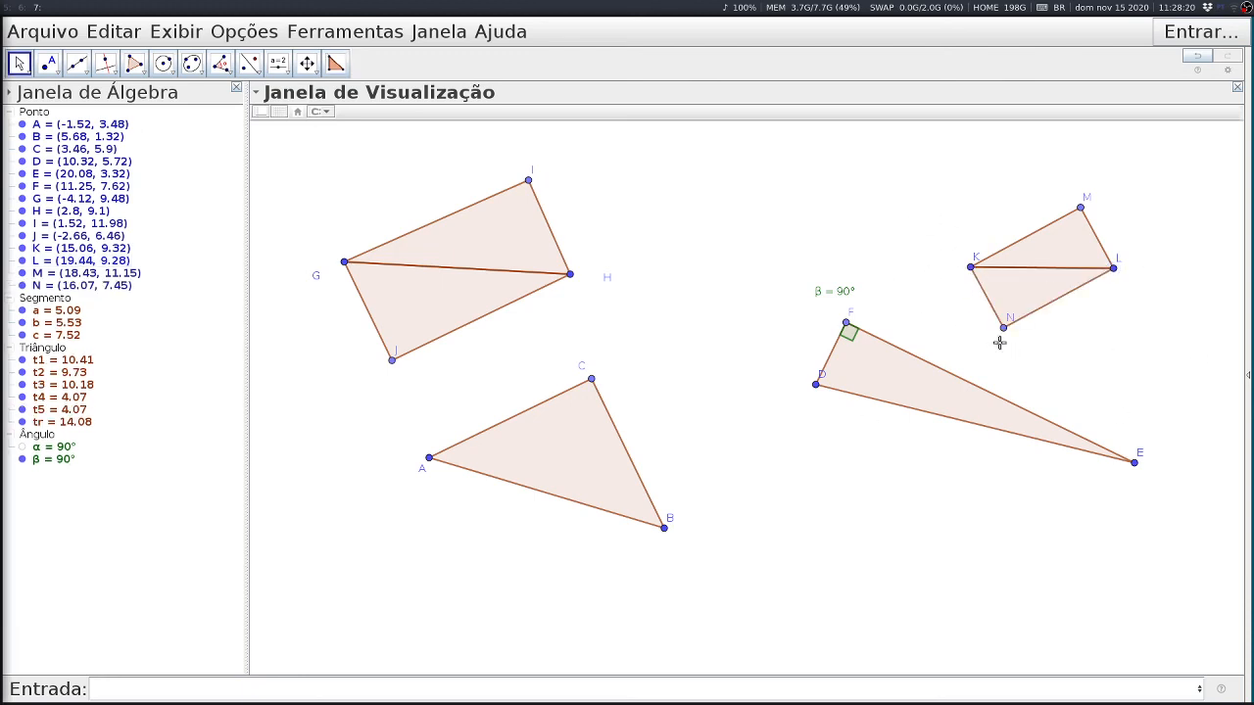
# - Move vertex N to about (18.77, 7.72) and vertex M to about (18.37, 11.18)
pyautogui.moveTo(1002, 327); pyautogui.dragTo(1108, 336)
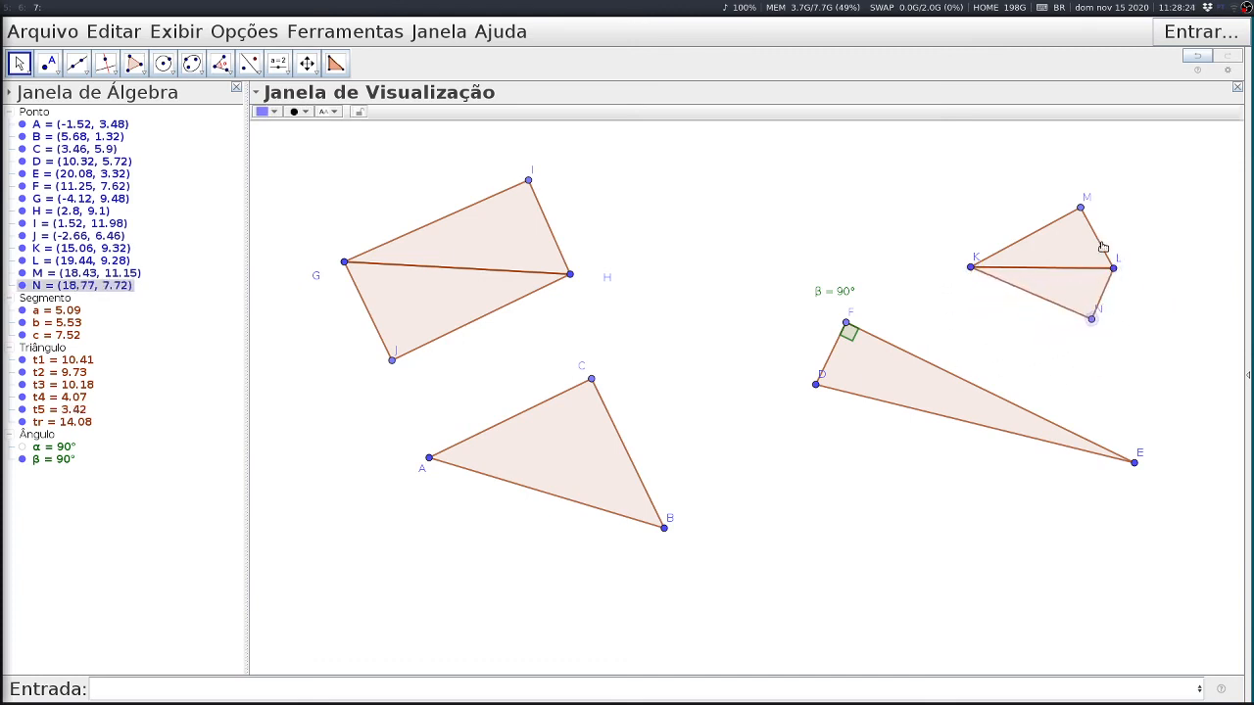
pyautogui.moveTo(1083, 203); pyautogui.dragTo(1067, 227)
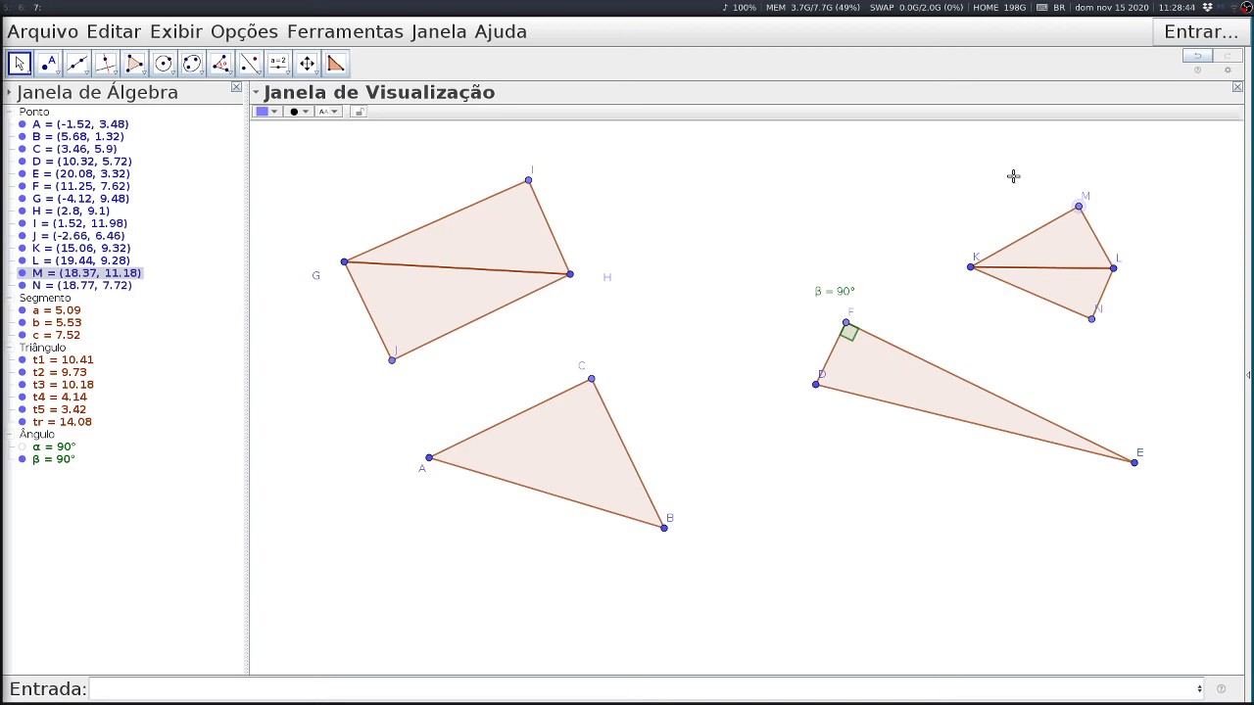
# - Begin a new command-line entry with M
pyautogui.write('M')
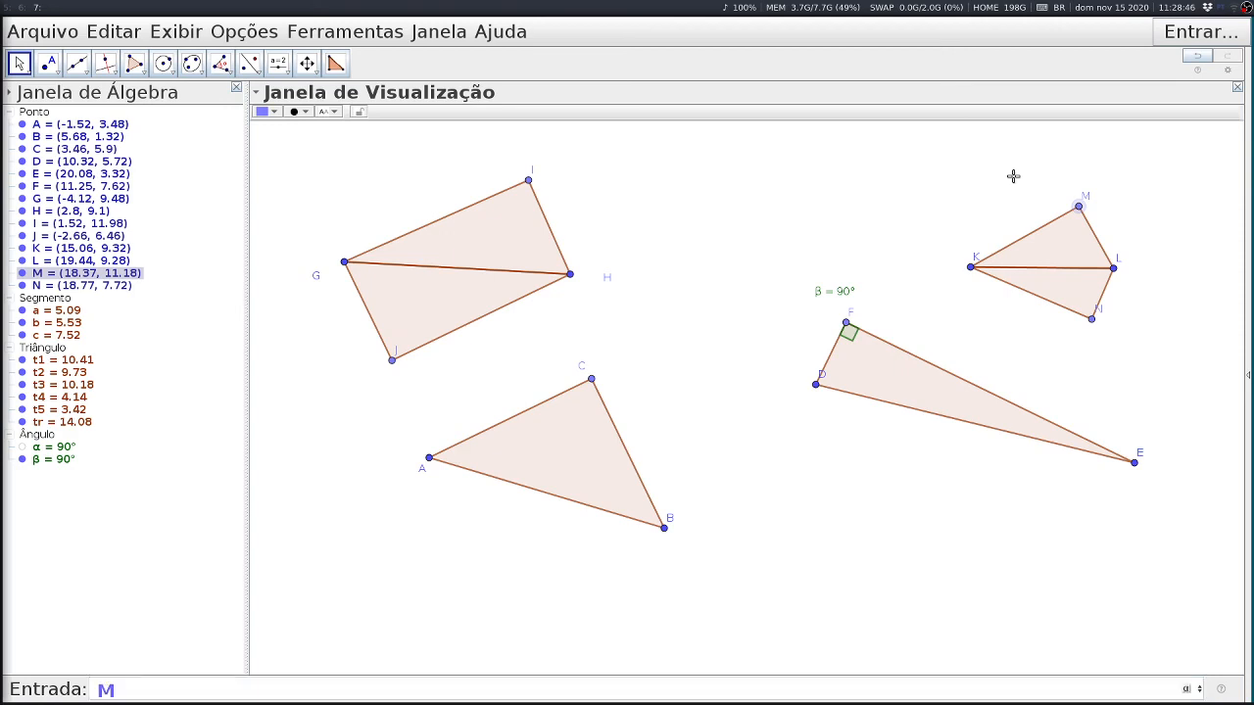